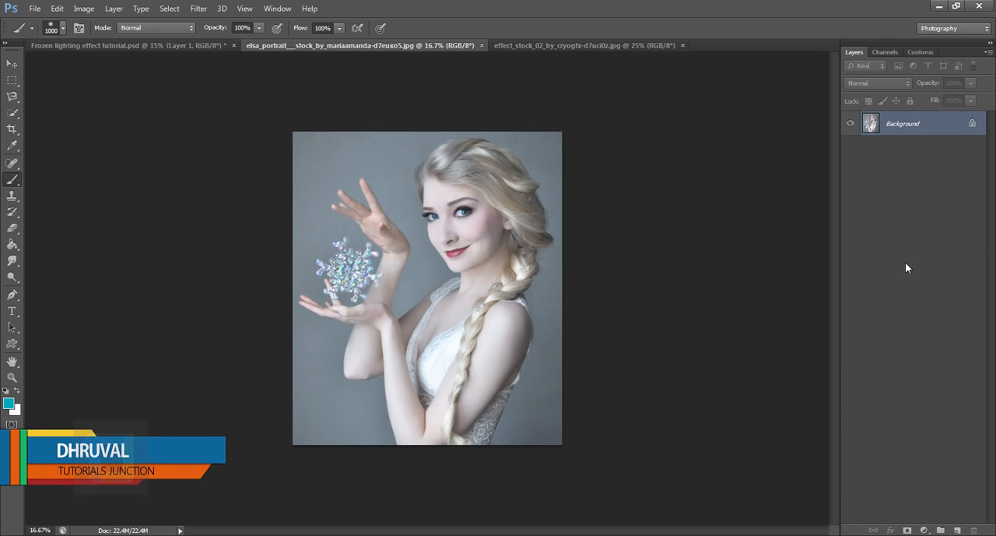
# Convert the portrait's locked background into a regular layer with the default name and duplicate it
pyautogui.click(584, 45)
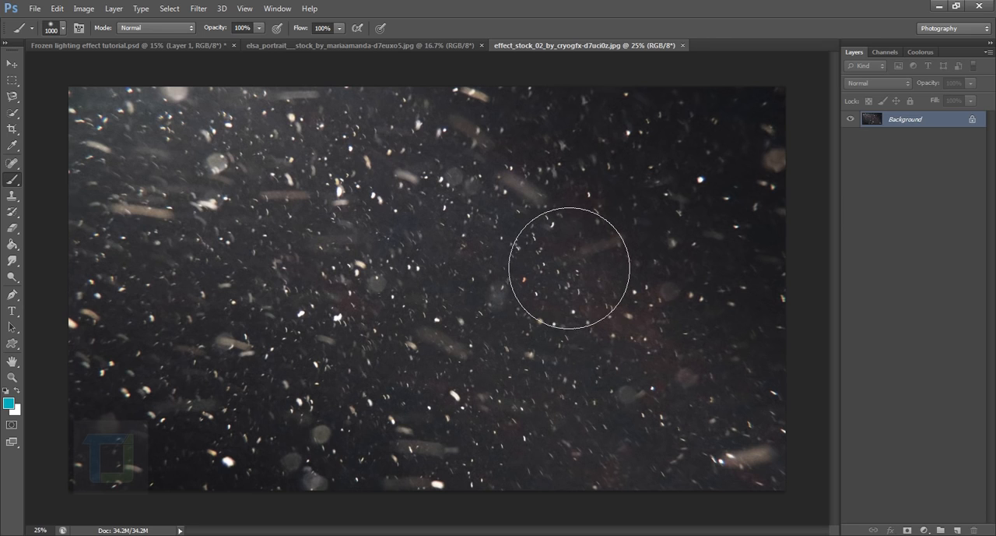
pyautogui.click(428, 44)
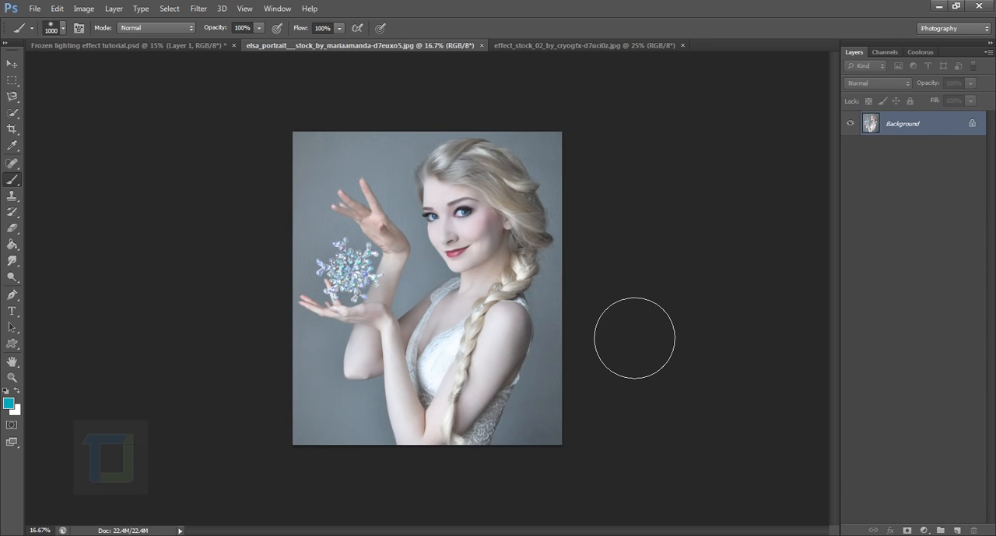
pyautogui.doubleClick(947, 127)
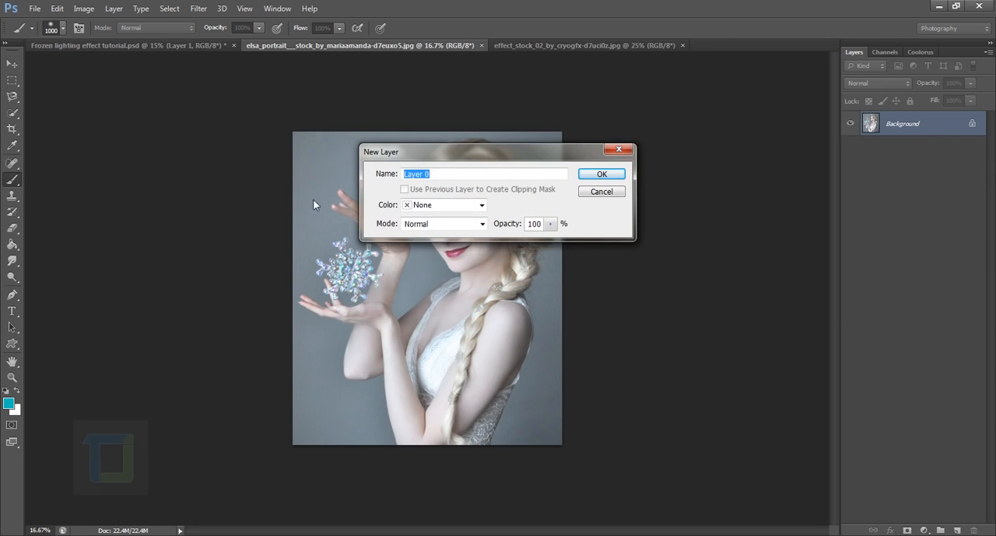
pyautogui.click(603, 176)
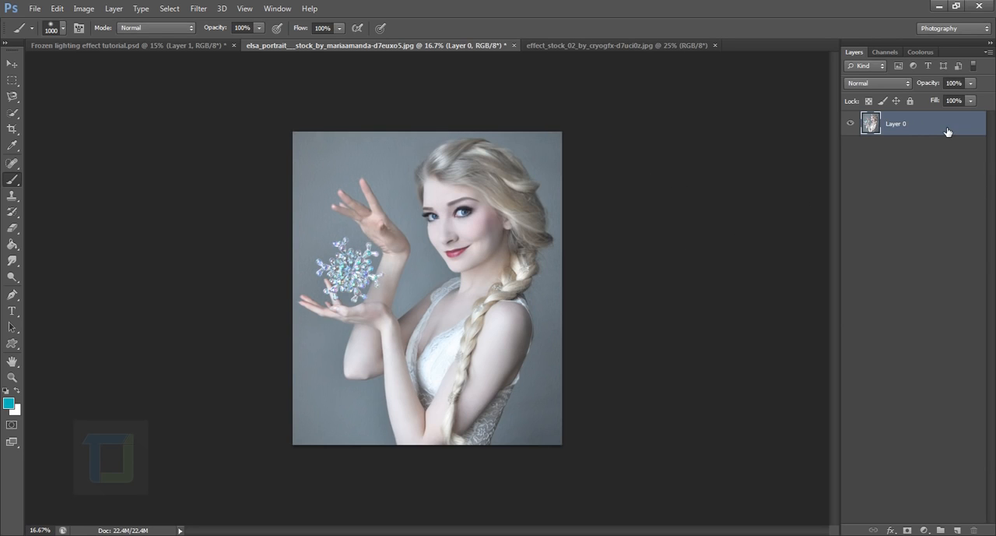
pyautogui.hotkey('ctrl', 'j')
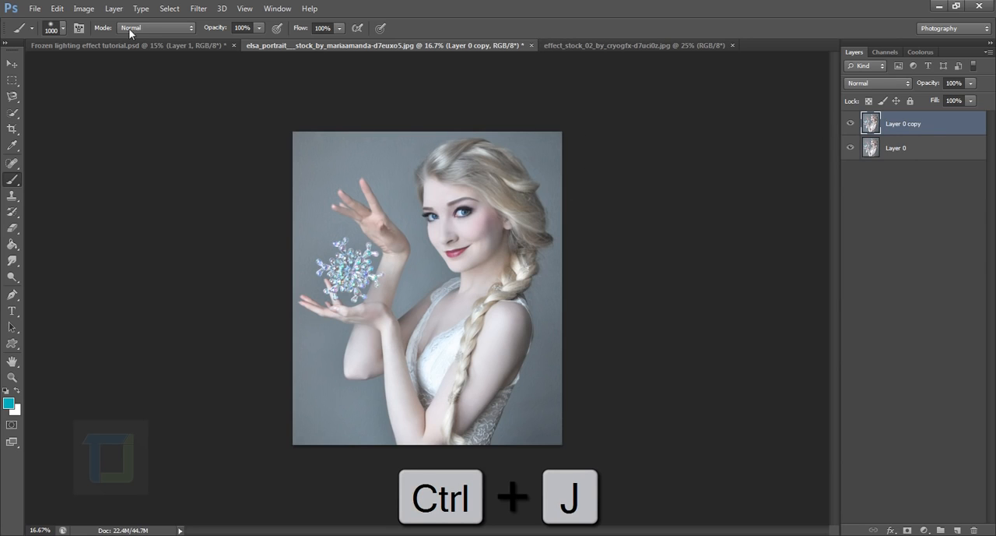
# Apply Shadows/Highlights to the duplicate portrait layer with a highlights amount of 28%, and compare it with the original
pyautogui.click(84, 8)
pyautogui.moveTo(84, 39)
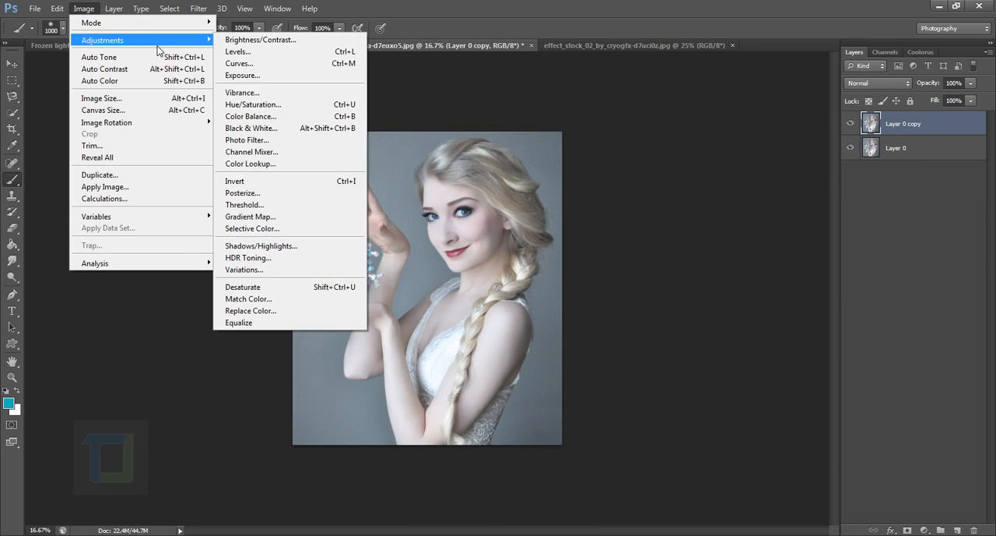
pyautogui.click(262, 246)
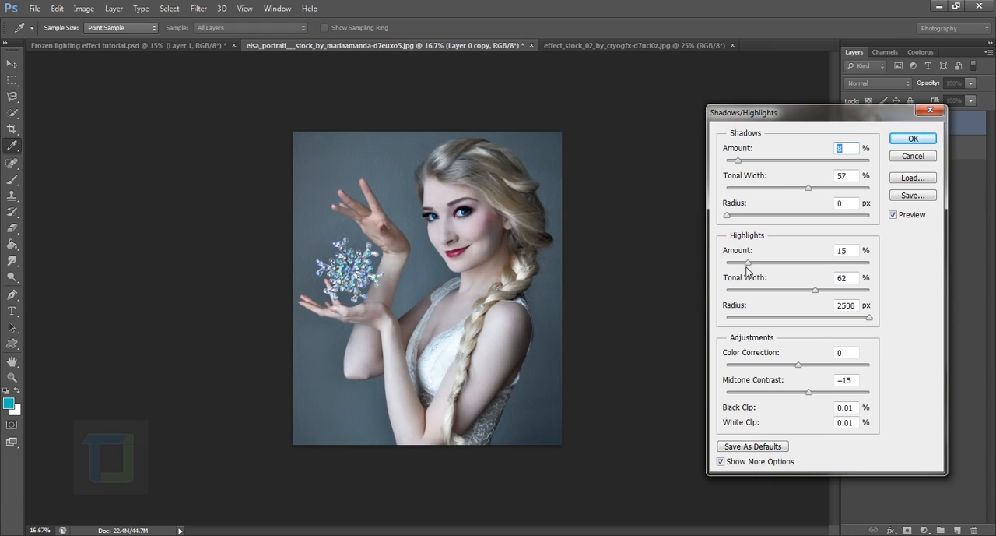
pyautogui.moveTo(751, 264); pyautogui.dragTo(772, 270)
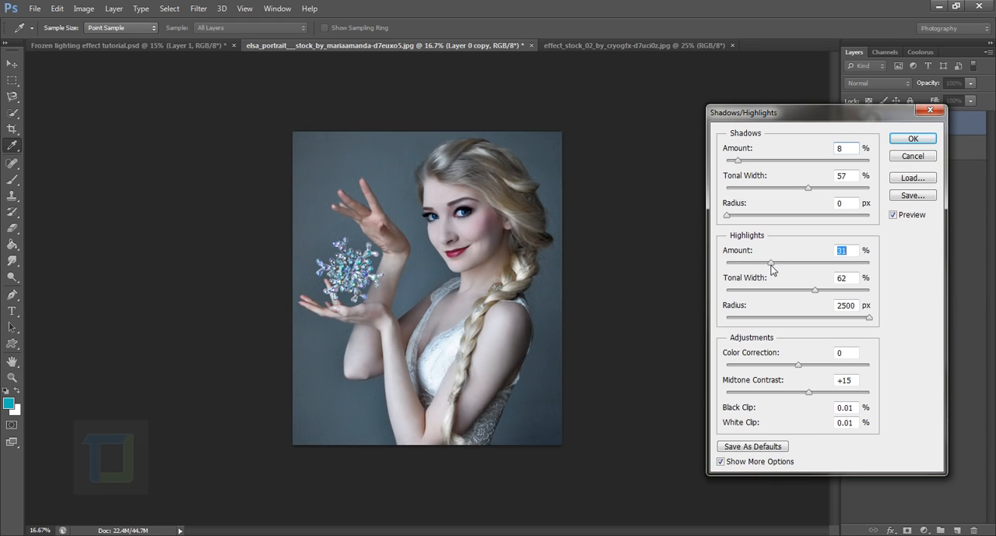
pyautogui.click(919, 141)
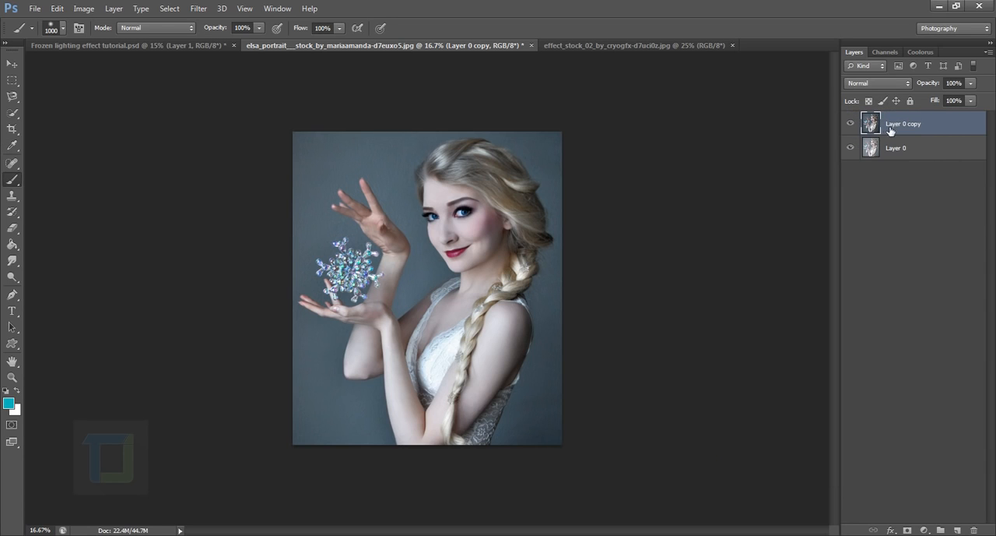
pyautogui.click(852, 123)
pyautogui.click(851, 123)
# Add a new empty layer above the portrait and select the snowflake by tracing its outline with the Magnetic Lasso
pyautogui.hotkey('ctrl', '0')
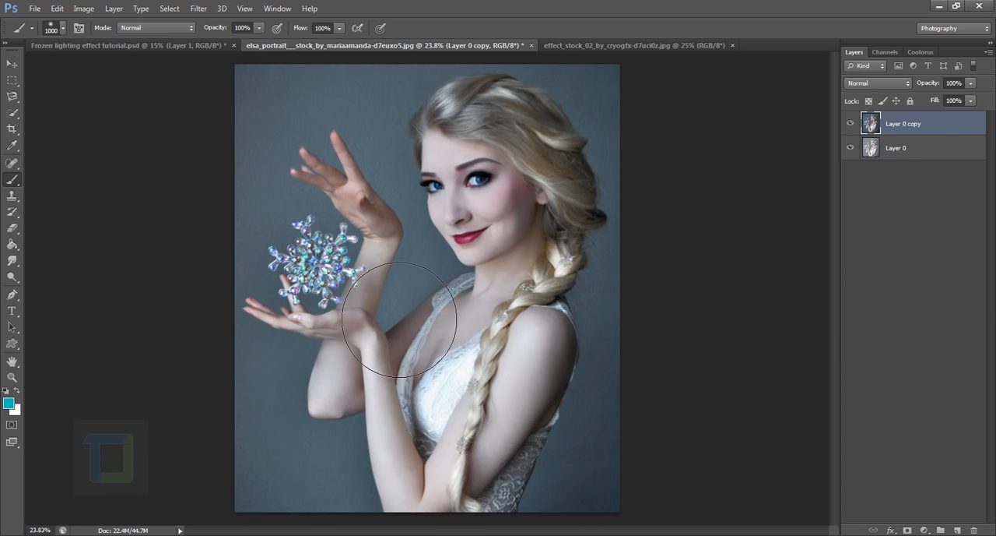
pyautogui.scroll(5, 398, 320)
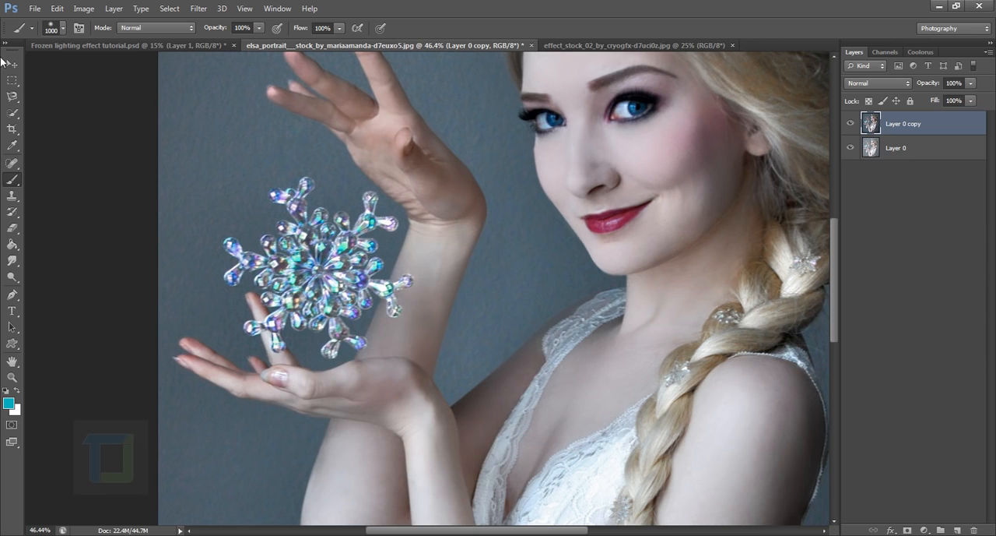
pyautogui.click(12, 96)
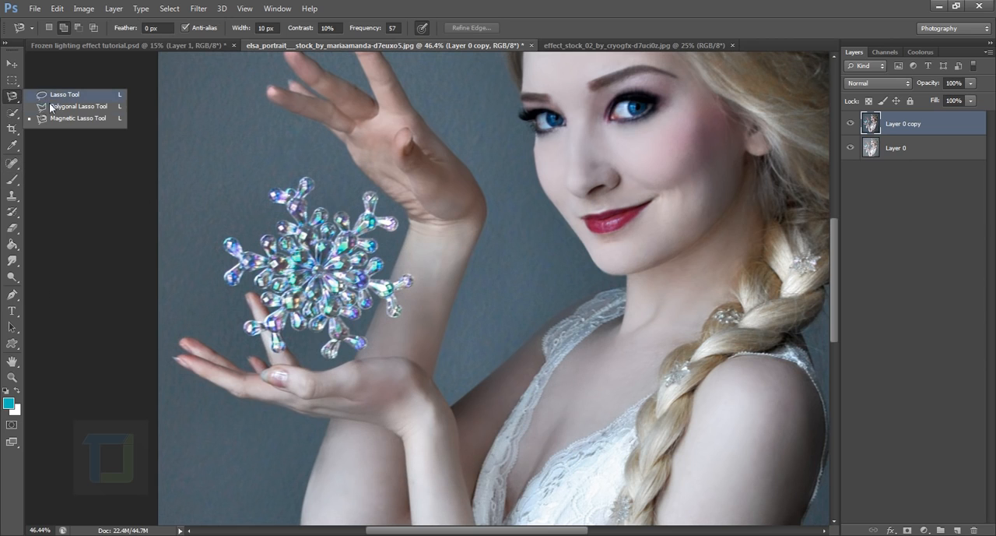
pyautogui.click(51, 120)
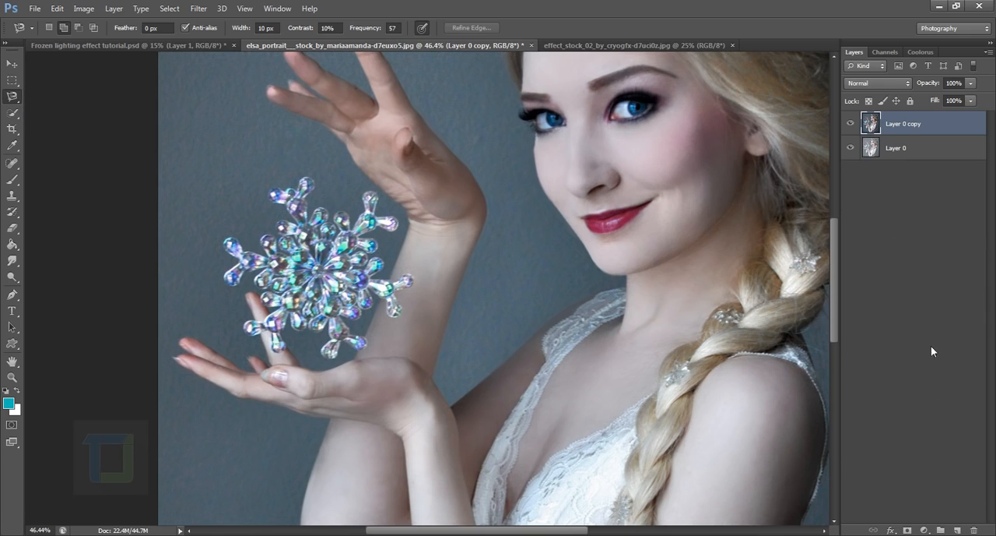
pyautogui.click(962, 530)
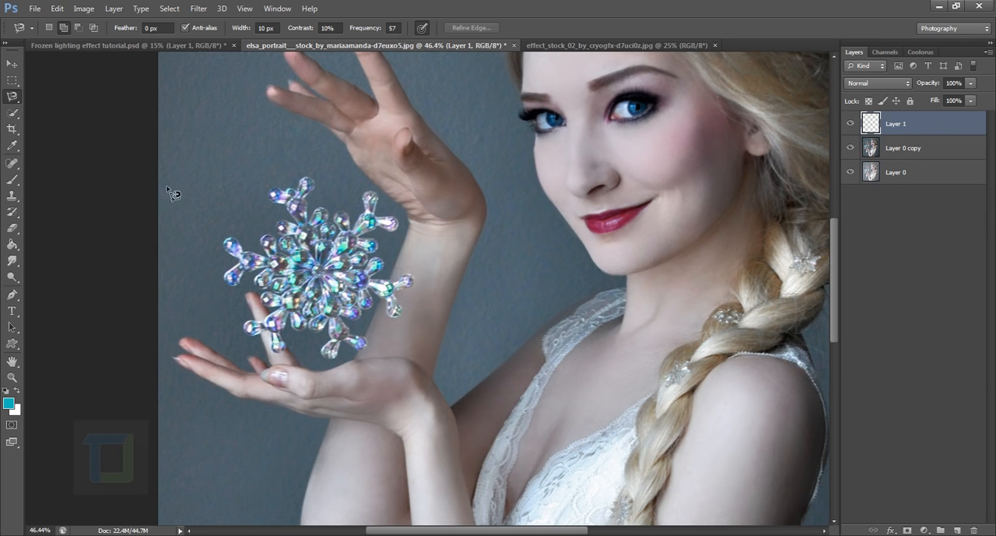
pyautogui.moveTo(228, 254); pyautogui.dragTo(287, 313)
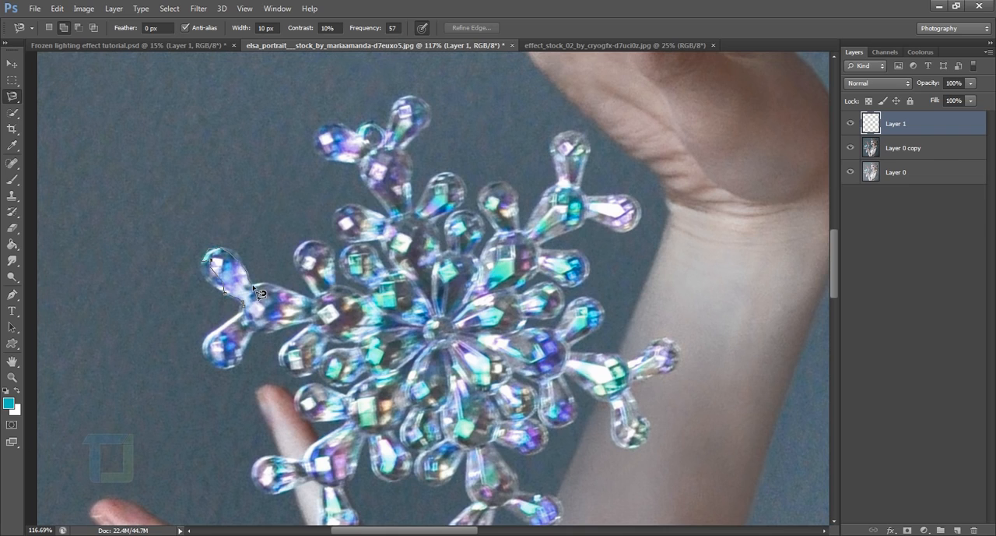
pyautogui.press('BackSpace')
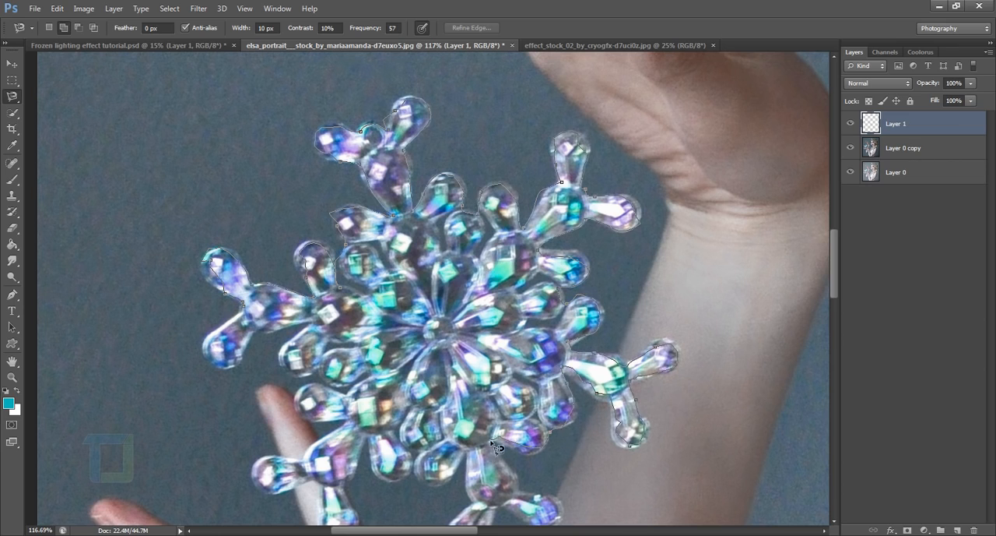
pyautogui.moveTo(560, 507); pyautogui.dragTo(470, 306)
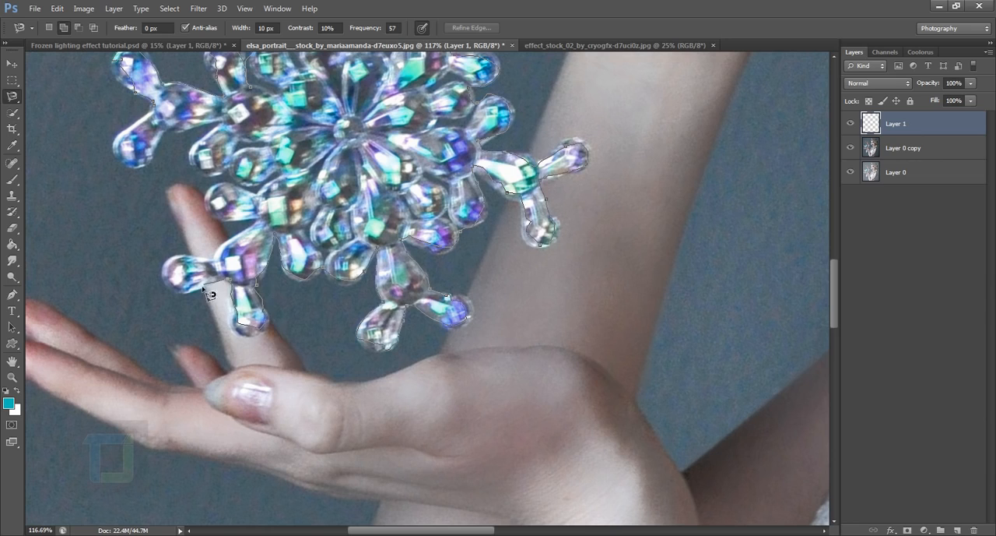
pyautogui.click(162, 117)
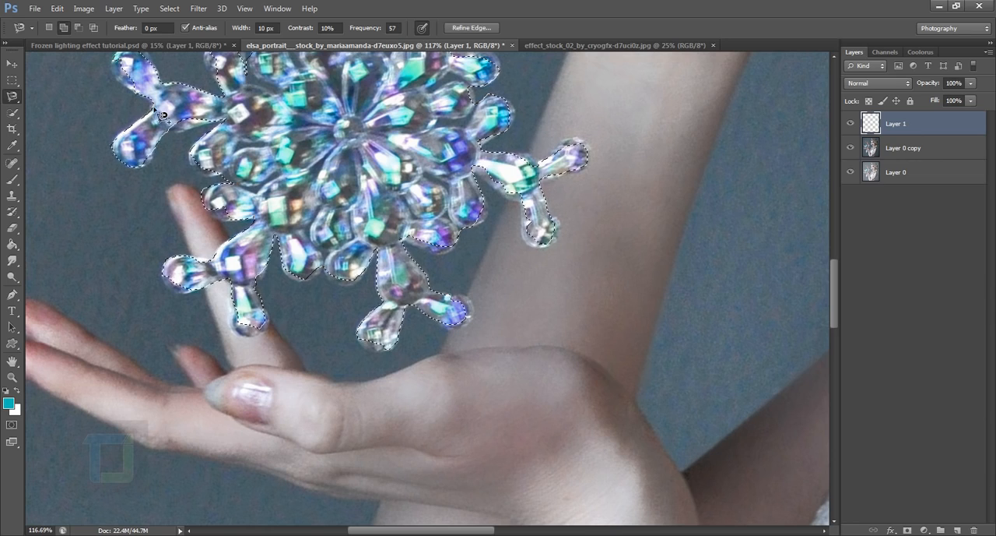
# Stroke the snowflake selection on the new layer with a 4 px white (ffffff) centered line
pyautogui.scroll(-2, 660, 245)
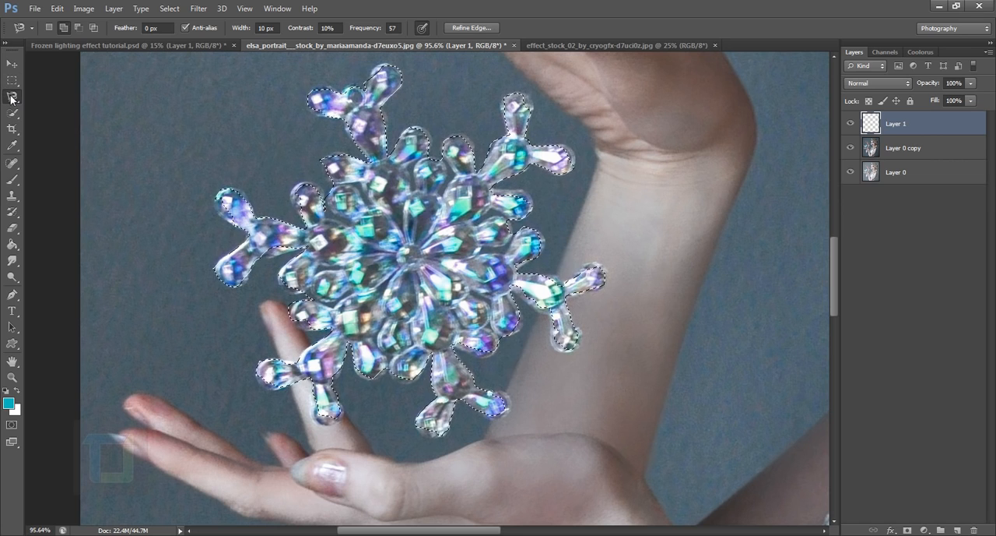
pyautogui.rightClick(394, 204)
pyautogui.click(426, 396)
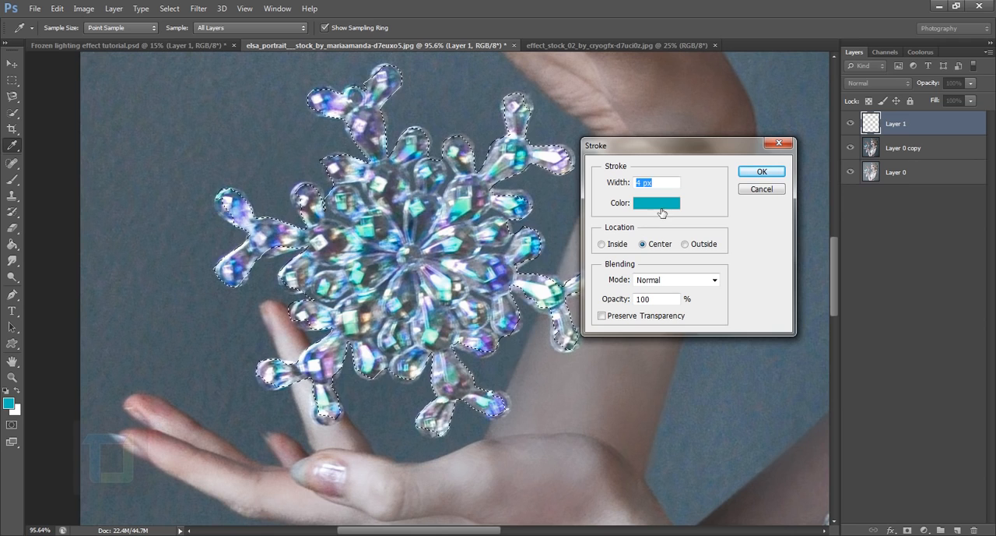
pyautogui.click(658, 204)
pyautogui.moveTo(585, 384); pyautogui.dragTo(493, 321)
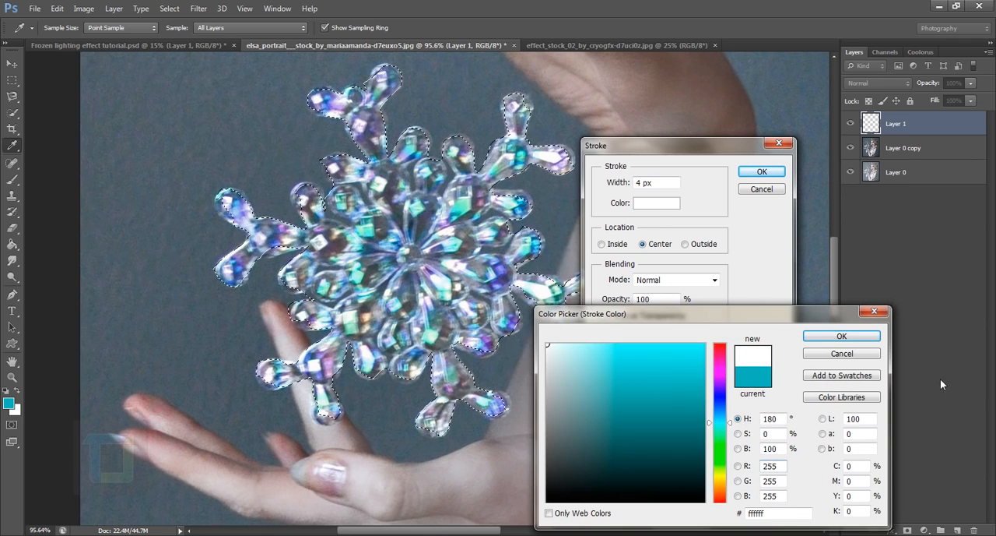
pyautogui.click(841, 335)
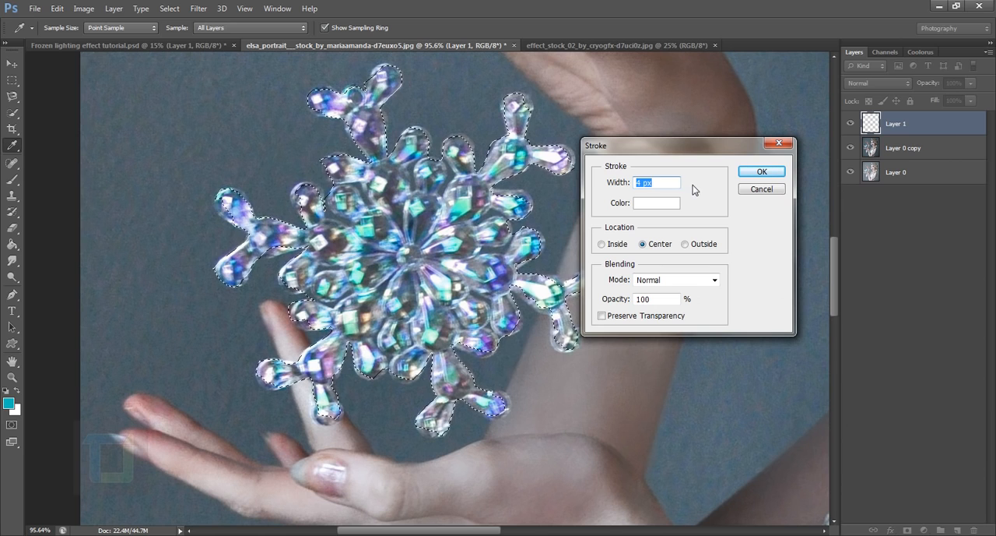
pyautogui.click(759, 172)
pyautogui.press('l')
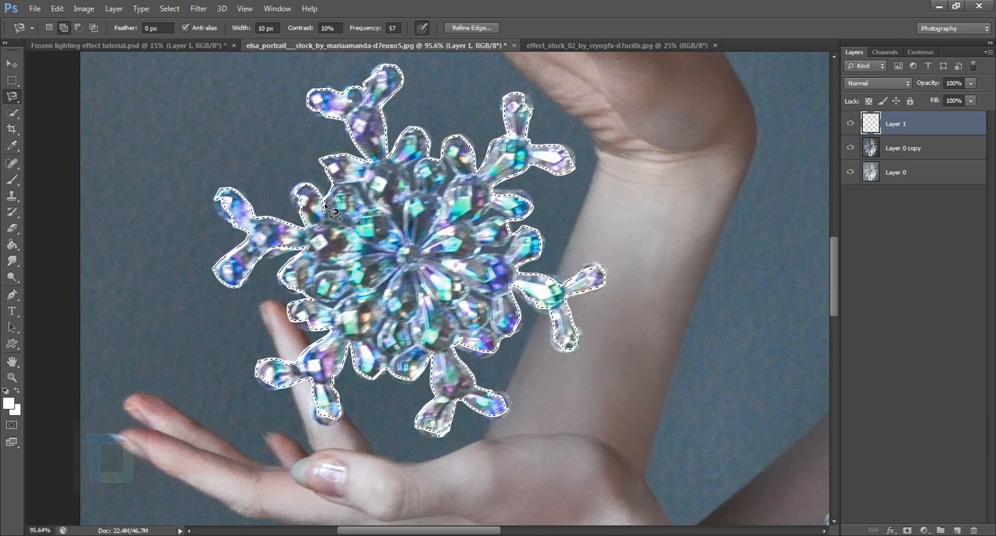
# Stroke the snowflake selection again in white, centered, with a width of 10 px, and deselect it
pyautogui.rightClick(373, 196)
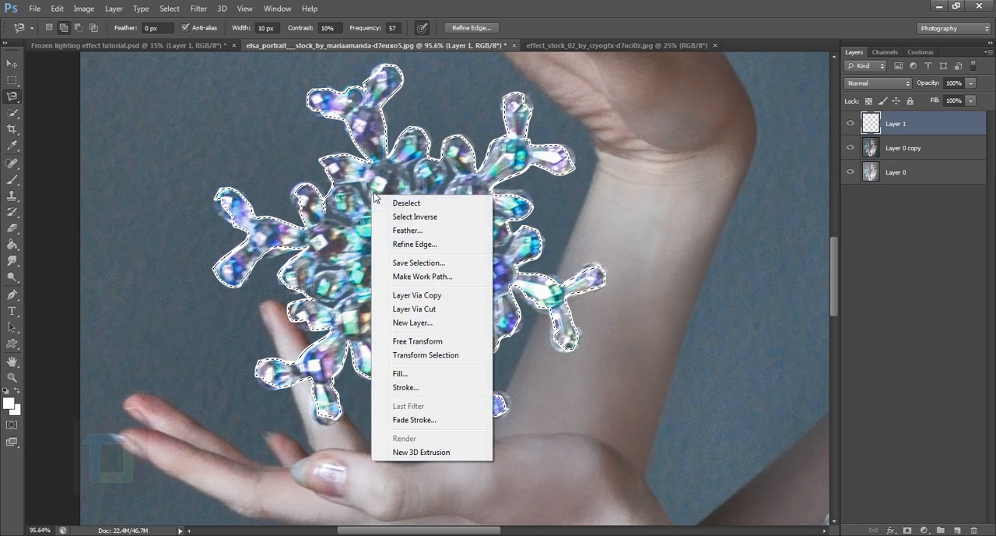
pyautogui.click(421, 393)
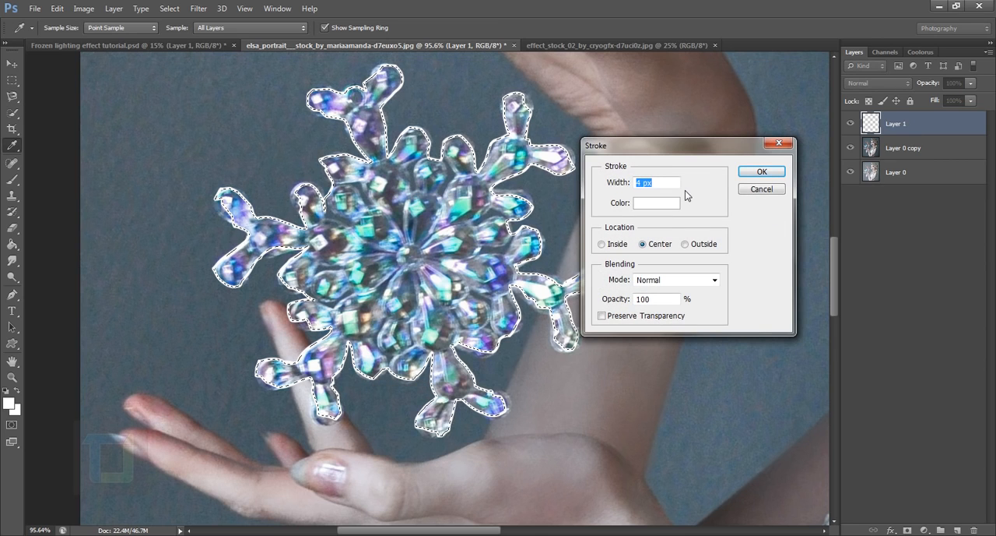
pyautogui.write('10')
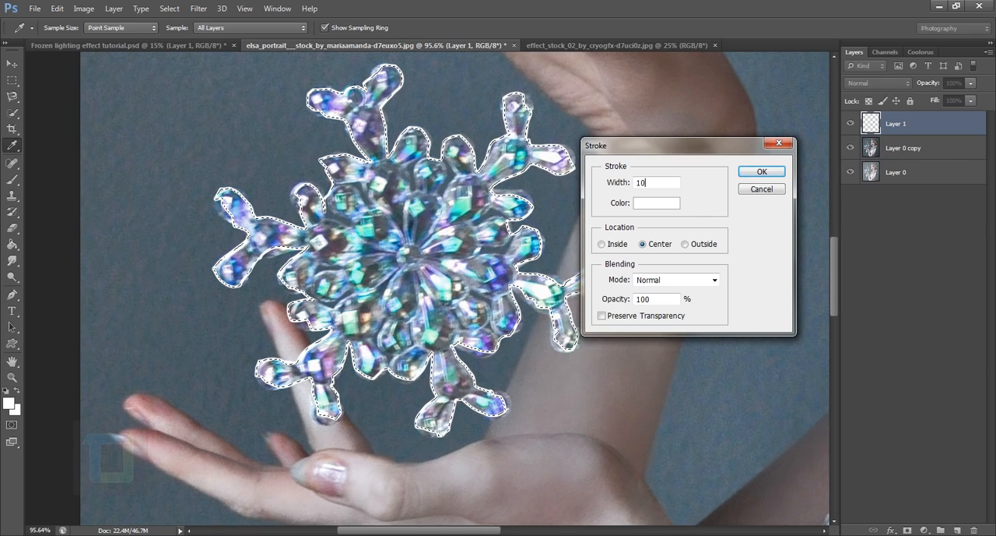
pyautogui.click(762, 171)
pyautogui.scroll(-4, 433, 219)
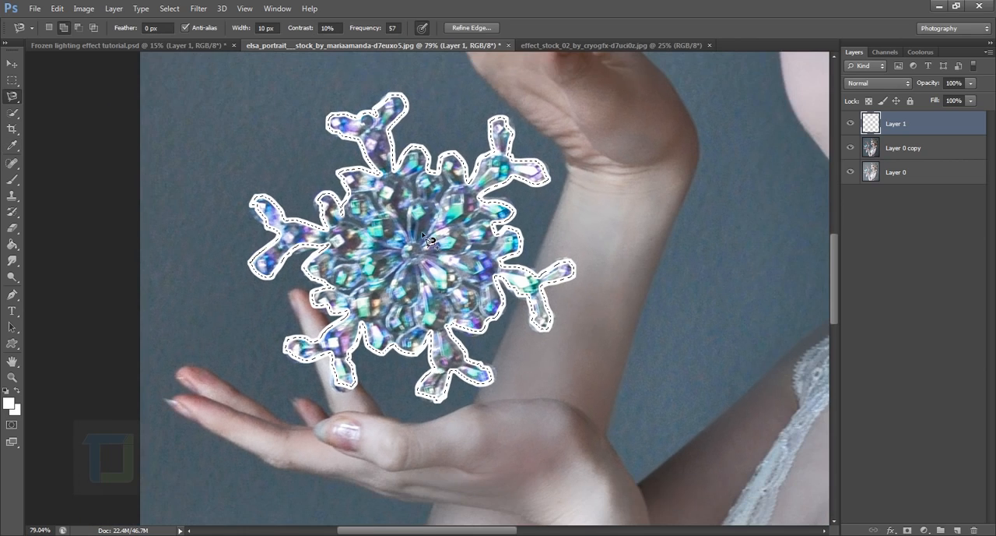
pyautogui.scroll(-3, 433, 220)
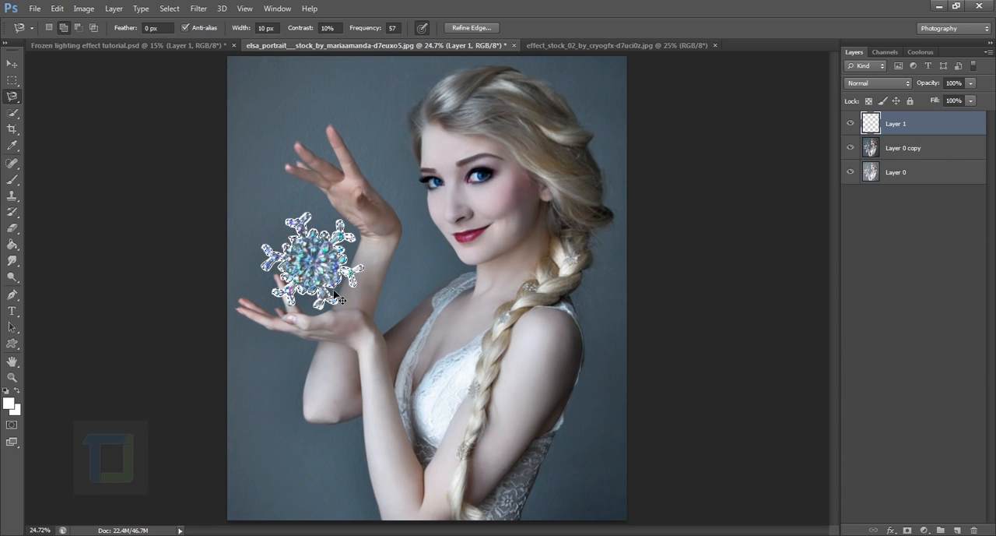
pyautogui.hotkey('ctrl', 'd')
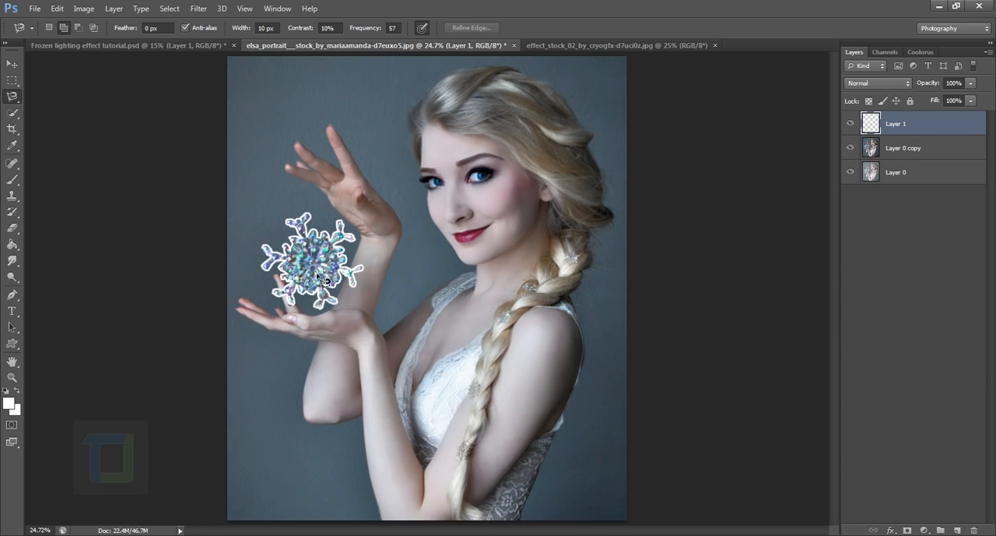
# Soften the white snowflake outline on Layer 1 with a Gaussian Blur
pyautogui.click(198, 9)
pyautogui.moveTo(234, 134)
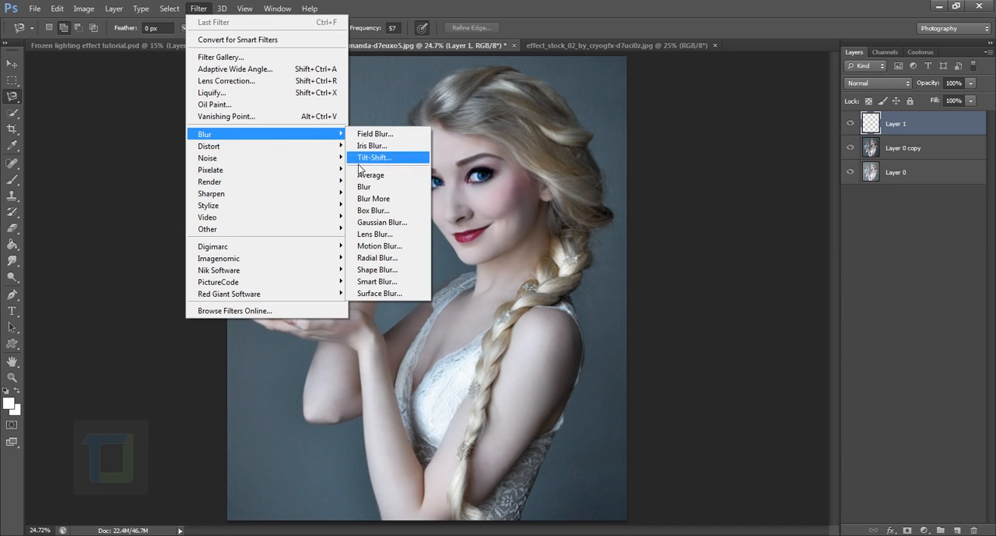
pyautogui.click(365, 224)
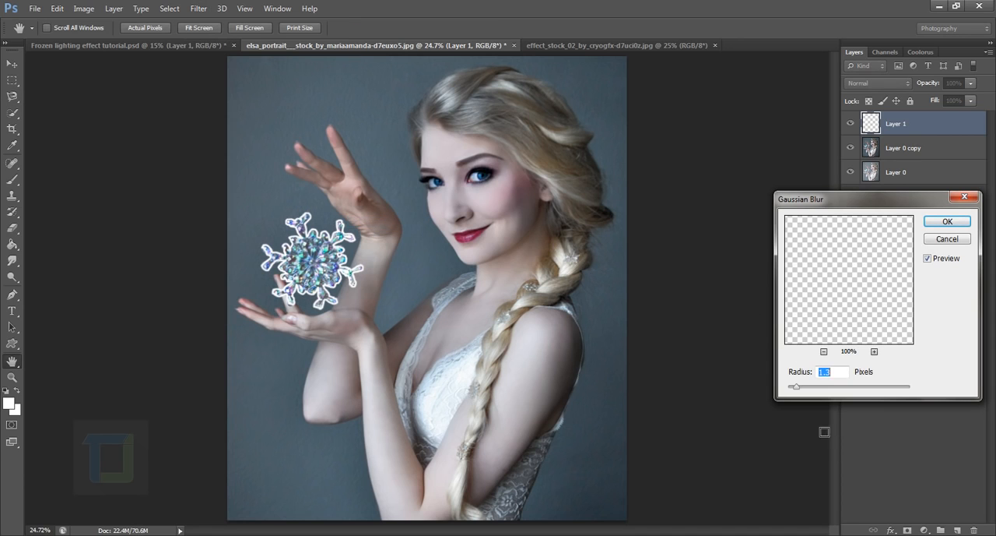
pyautogui.moveTo(799, 387); pyautogui.dragTo(832, 389)
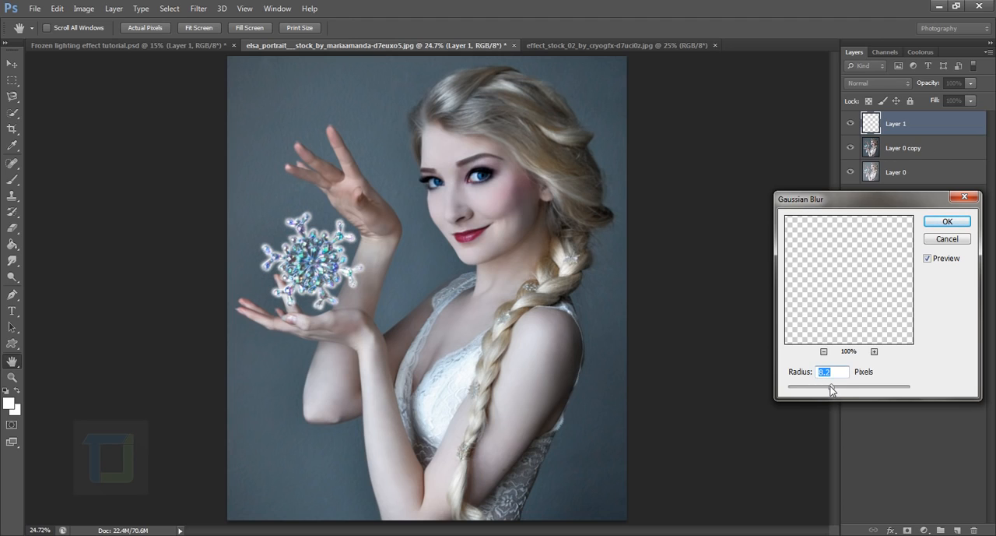
pyautogui.moveTo(830, 385); pyautogui.dragTo(826, 383)
pyautogui.click(933, 220)
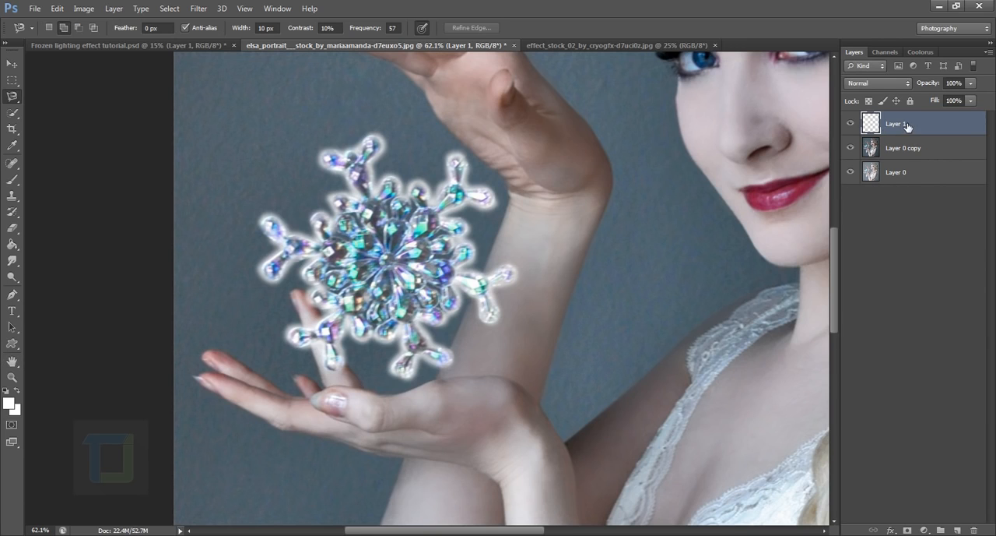
# Add an Outer Glow layer style to the snowflake outline on Layer 1 and set its color to teal 1eeec4
pyautogui.doubleClick(962, 126)
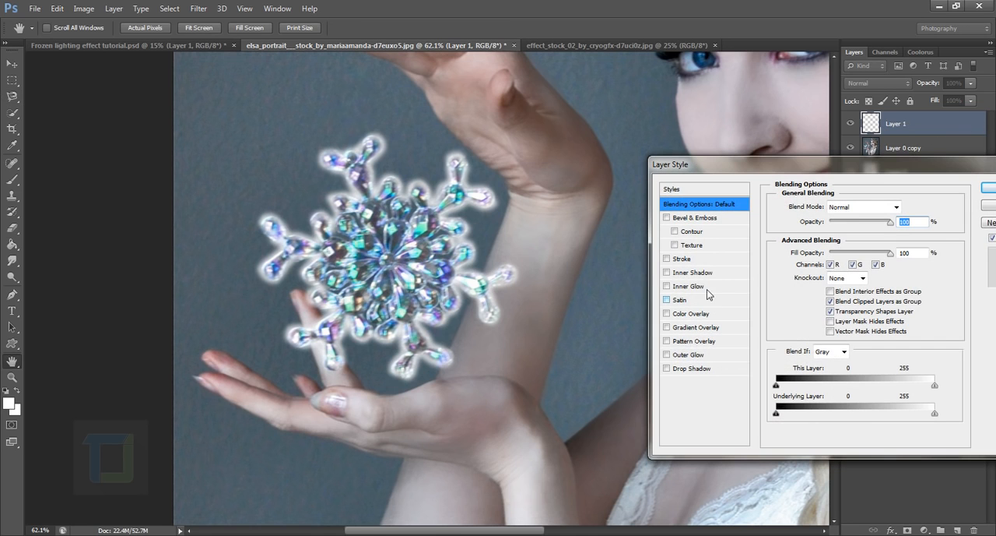
pyautogui.click(666, 354)
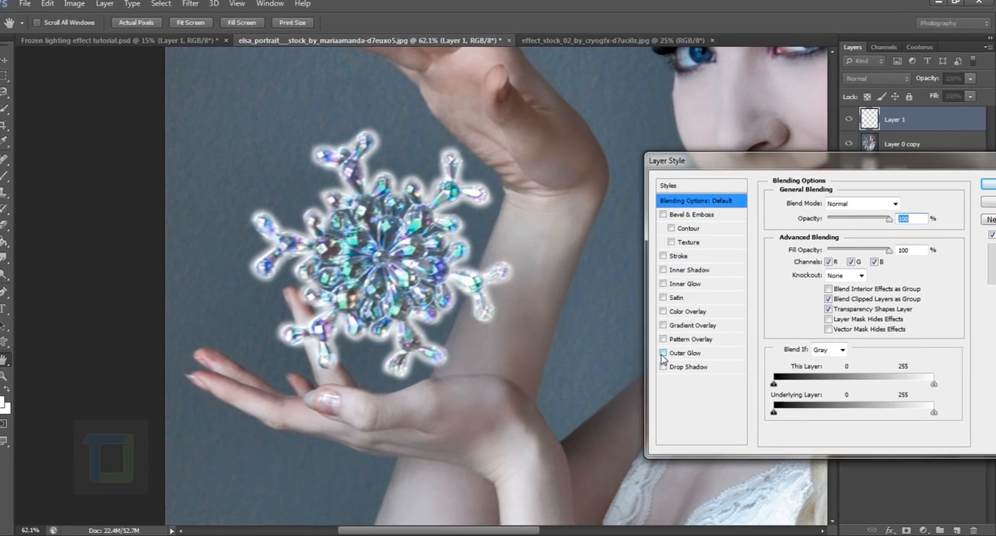
pyautogui.click(686, 354)
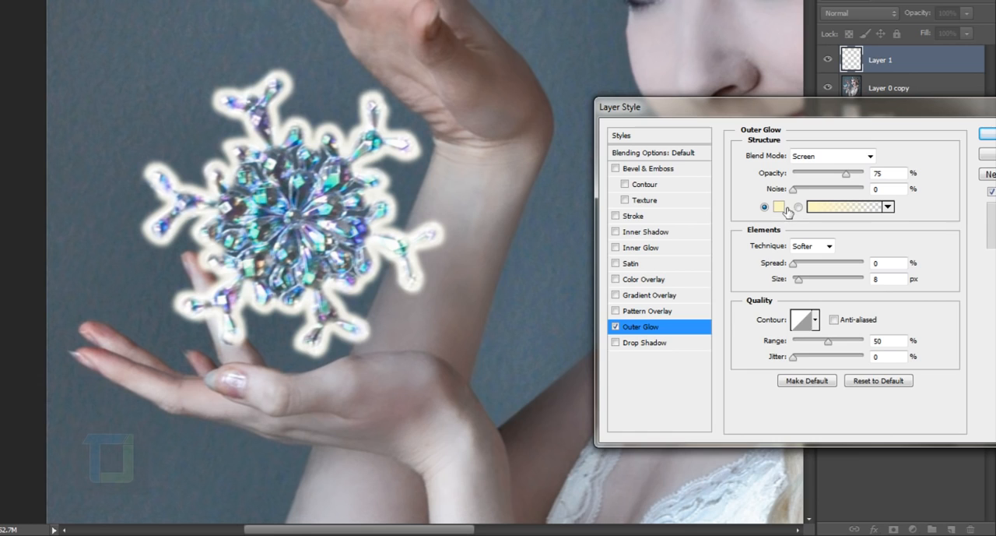
pyautogui.click(782, 207)
pyautogui.moveTo(679, 404); pyautogui.dragTo(678, 411)
pyautogui.click(638, 323)
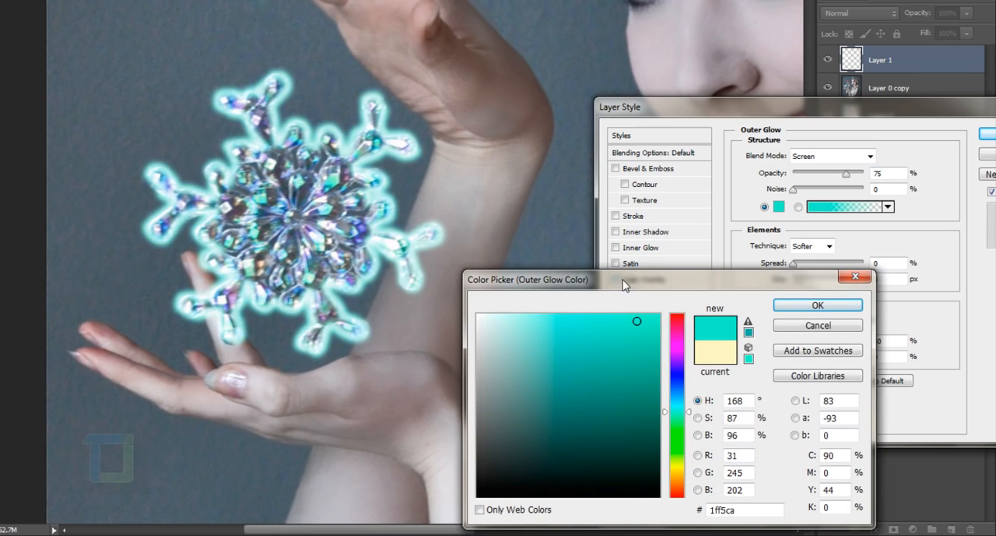
pyautogui.moveTo(626, 280); pyautogui.dragTo(657, 188)
pyautogui.click(660, 247)
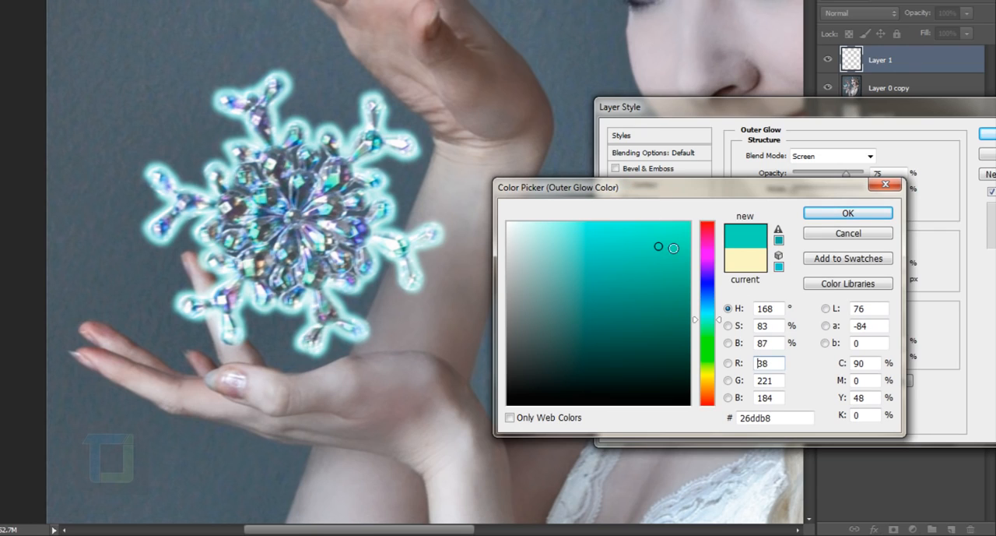
pyautogui.moveTo(672, 246); pyautogui.dragTo(670, 238)
pyautogui.click(838, 217)
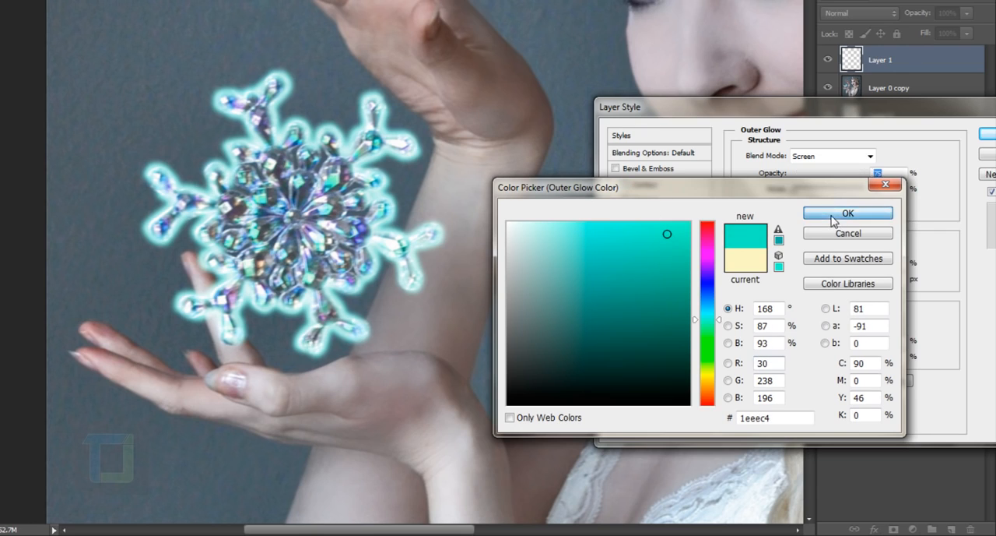
# Set the outer glow's size to 24 px, compare contour presets before settling on the linear one, and apply the style
pyautogui.moveTo(794, 265); pyautogui.dragTo(805, 285)
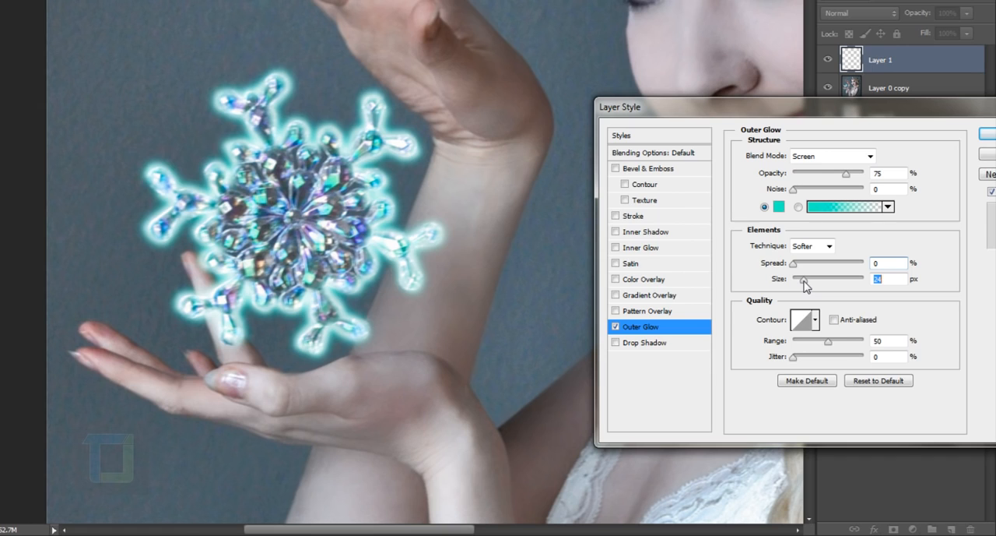
pyautogui.click(815, 320)
pyautogui.click(759, 377)
pyautogui.click(784, 376)
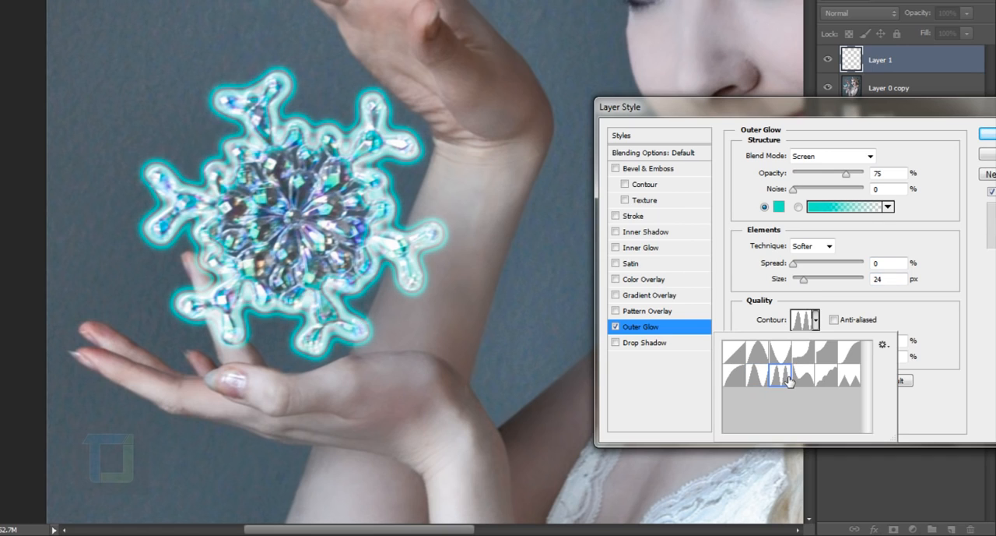
pyautogui.click(803, 376)
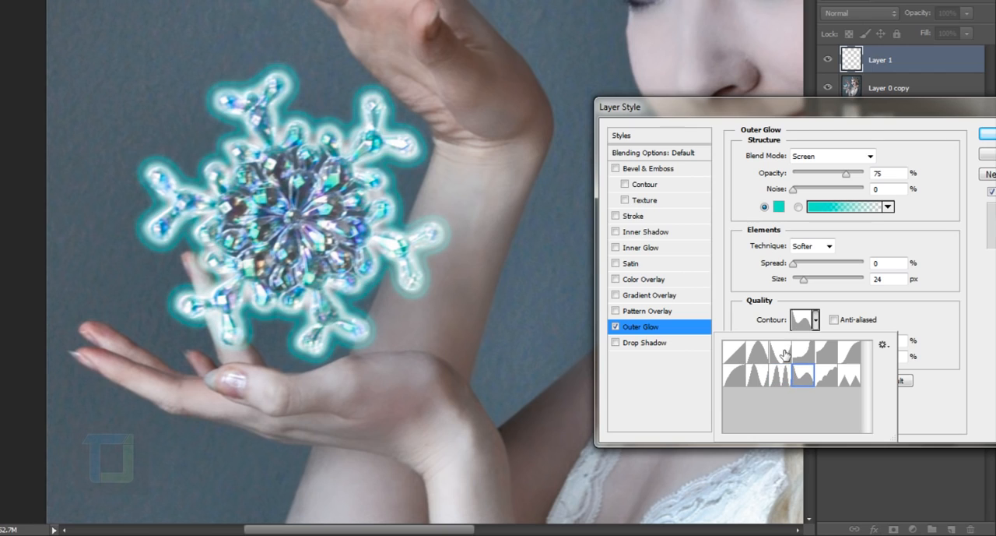
pyautogui.click(784, 355)
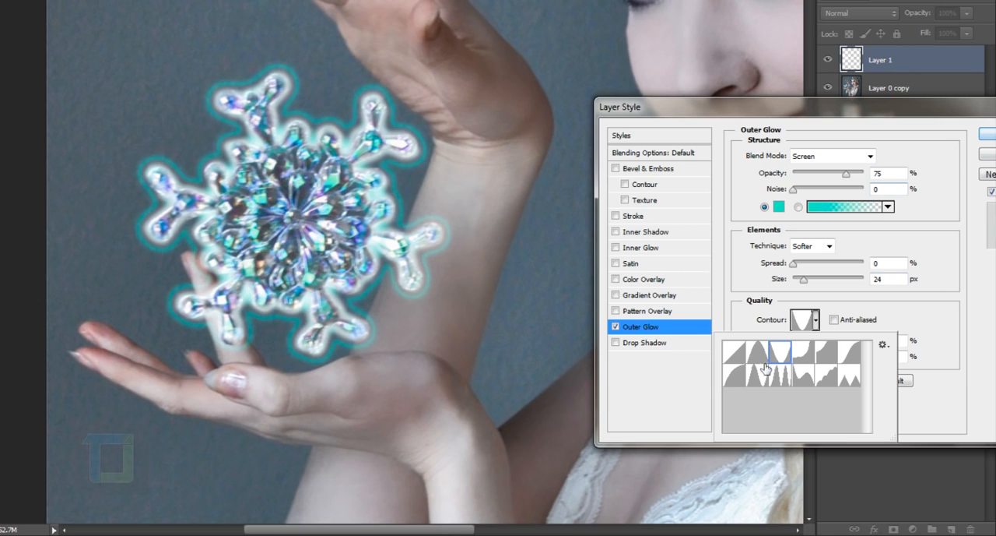
pyautogui.click(737, 353)
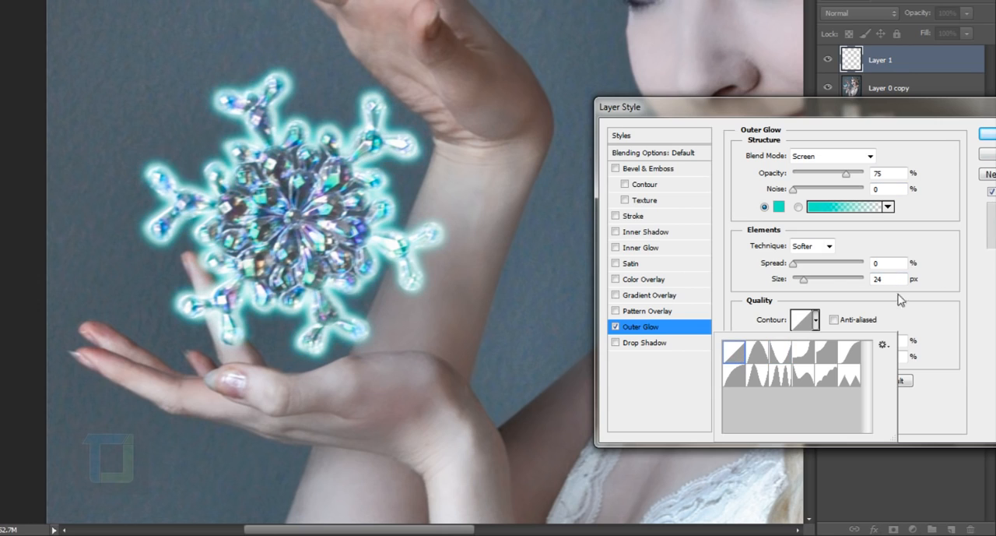
pyautogui.click(987, 141)
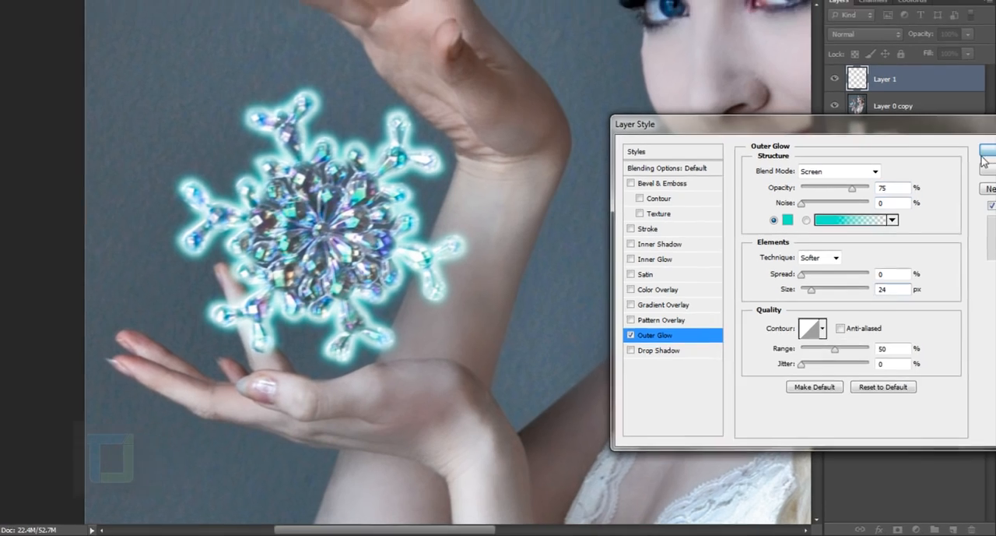
pyautogui.click(987, 140)
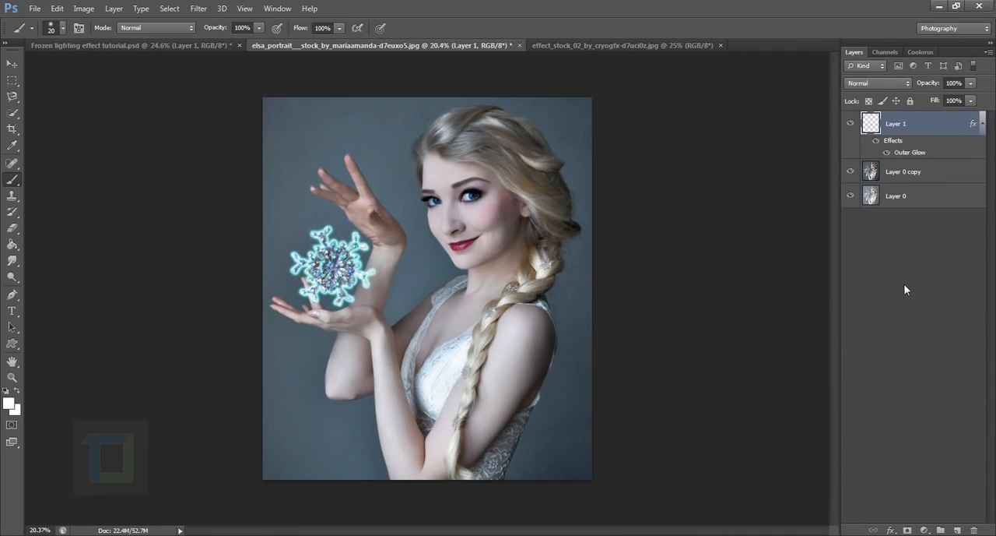
# Add a new empty layer above Layer 1 and set the foreground color to 61b9b9
pyautogui.click(958, 529)
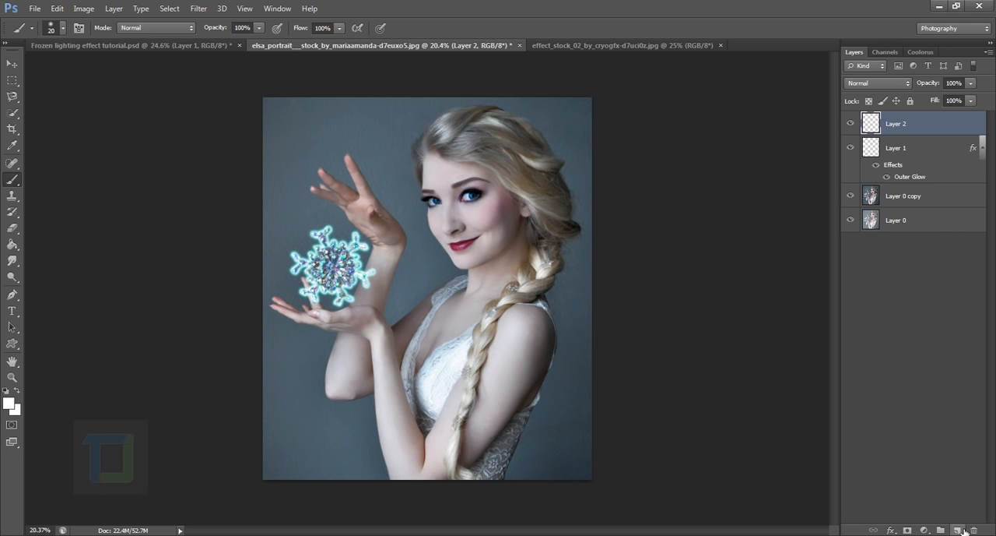
pyautogui.click(10, 404)
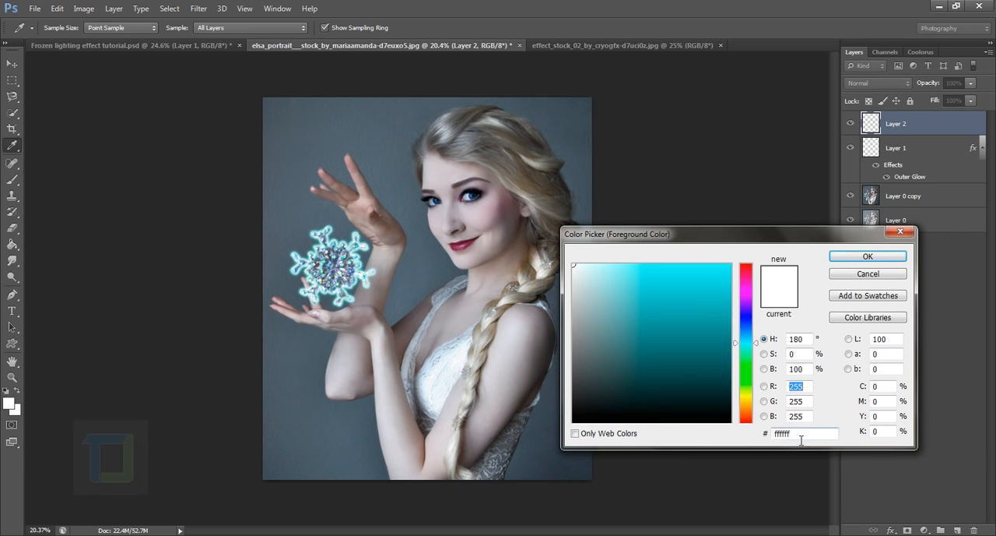
pyautogui.doubleClick(800, 434)
pyautogui.write('61b9b9')
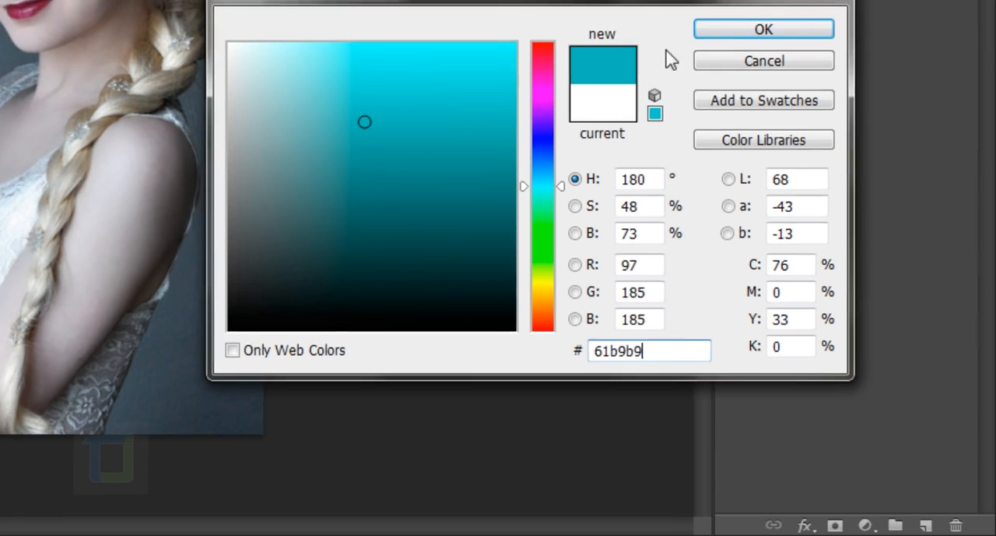
pyautogui.click(763, 28)
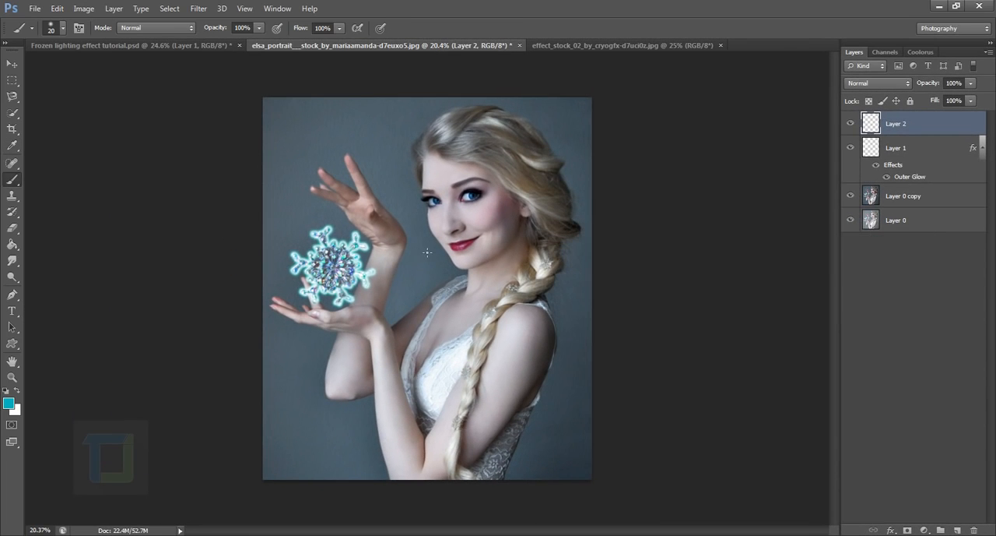
# Paint two teal dabs over the snowflake on Layer 2 with a soft 1000 px brush
pyautogui.rightClick(13, 181)
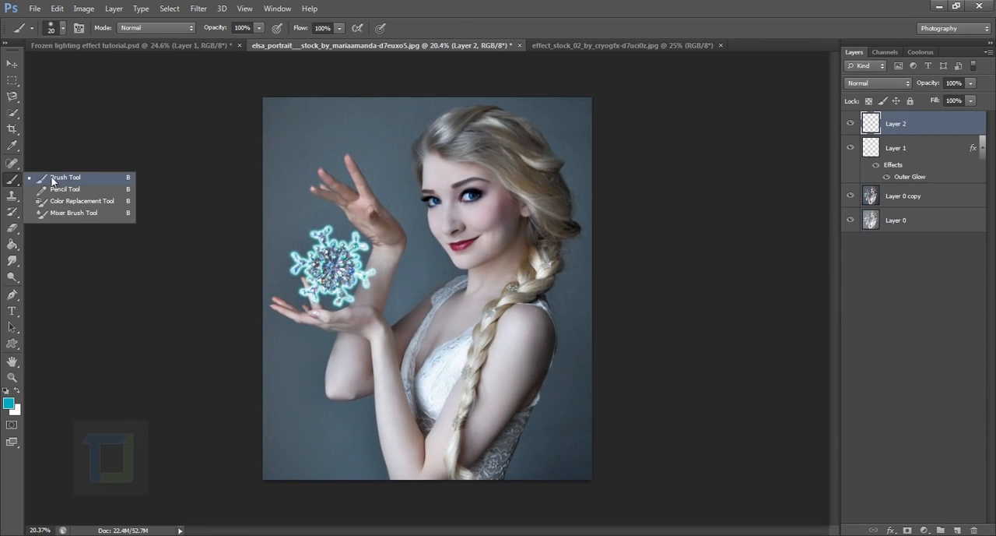
pyautogui.click(62, 177)
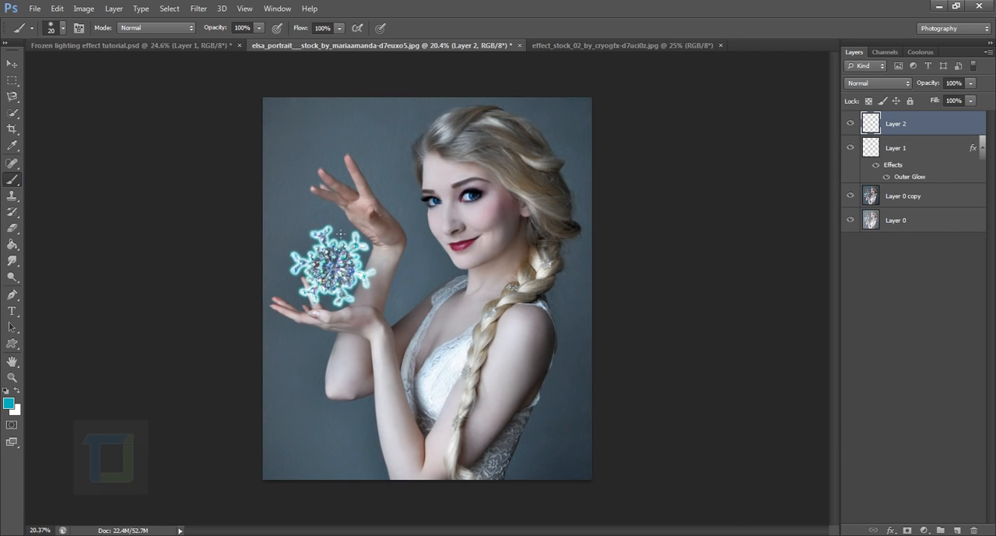
pyautogui.scroll(5, 340, 232)
pyautogui.scroll(-2, 338, 237)
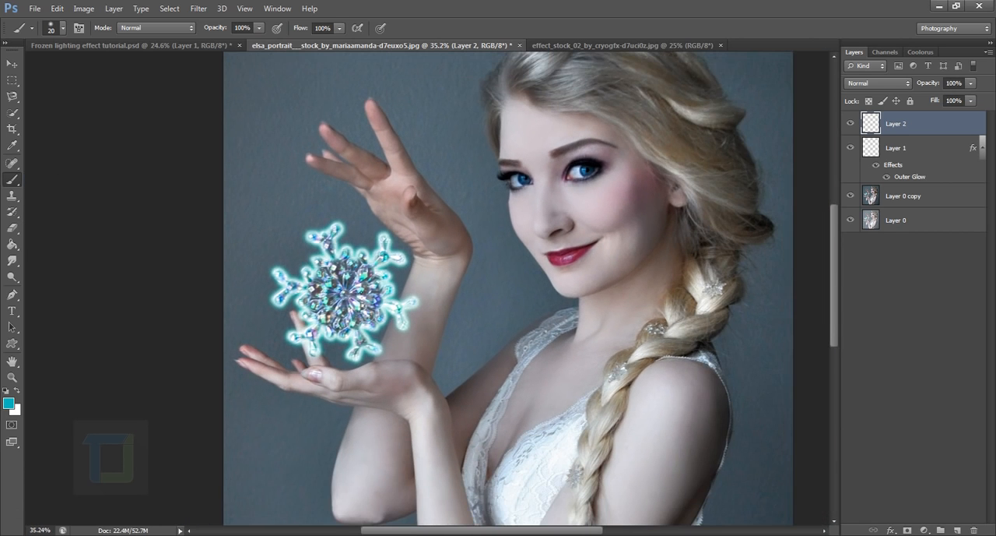
pyautogui.press(']')
pyautogui.press(']')
pyautogui.press(']')
pyautogui.press(']')
pyautogui.press(']')
pyautogui.press(']')
pyautogui.press(']')
pyautogui.press(']')
pyautogui.press(']')
pyautogui.press(']')
pyautogui.press(']')
pyautogui.press(']')
pyautogui.press(']')
pyautogui.press(']')
pyautogui.press(']')
pyautogui.press(']')
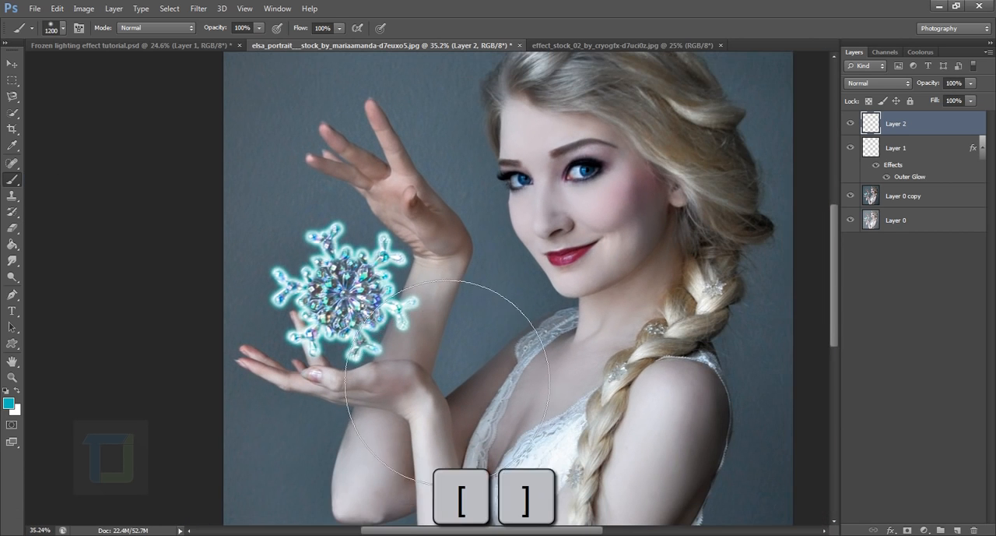
pyautogui.scroll(-1, 429, 384)
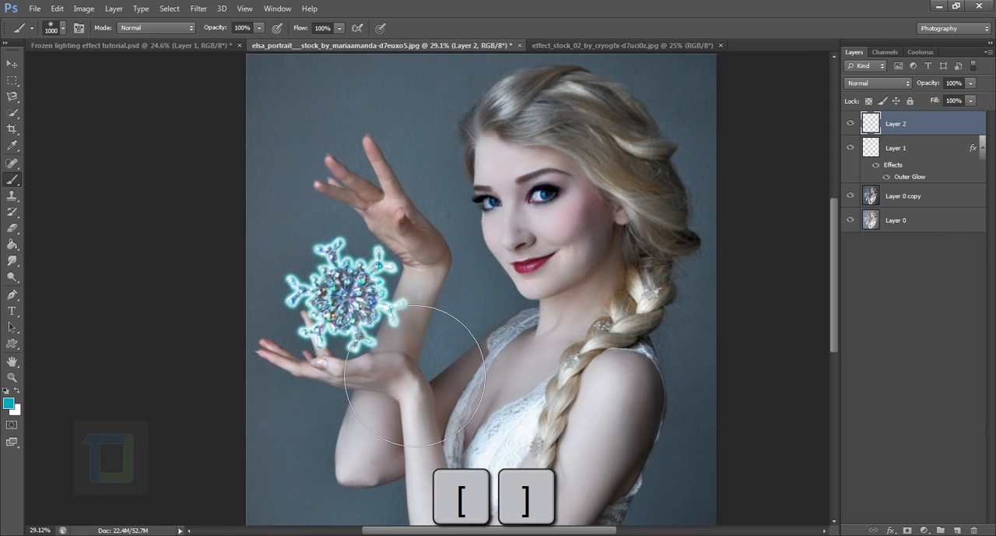
pyautogui.scroll(-1, 400, 354)
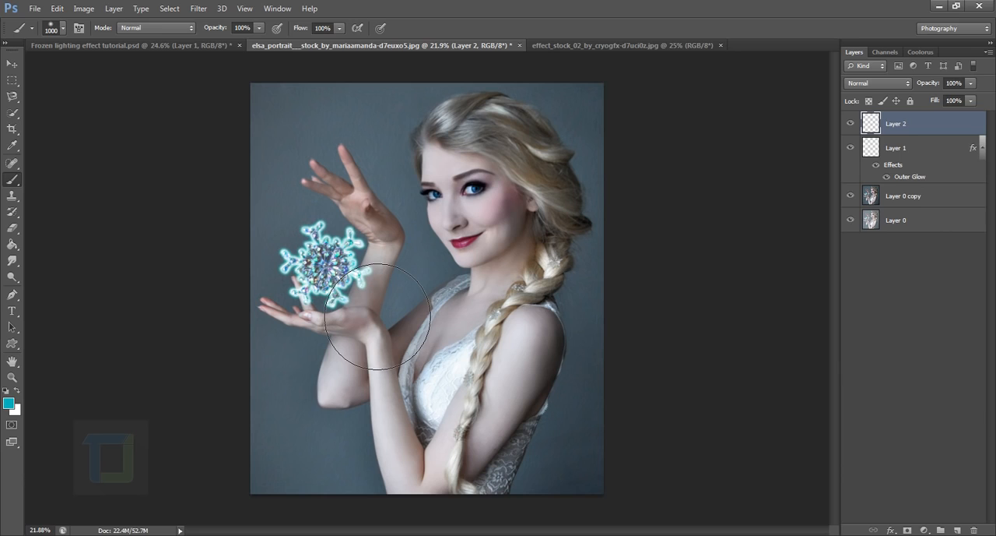
pyautogui.click(325, 263)
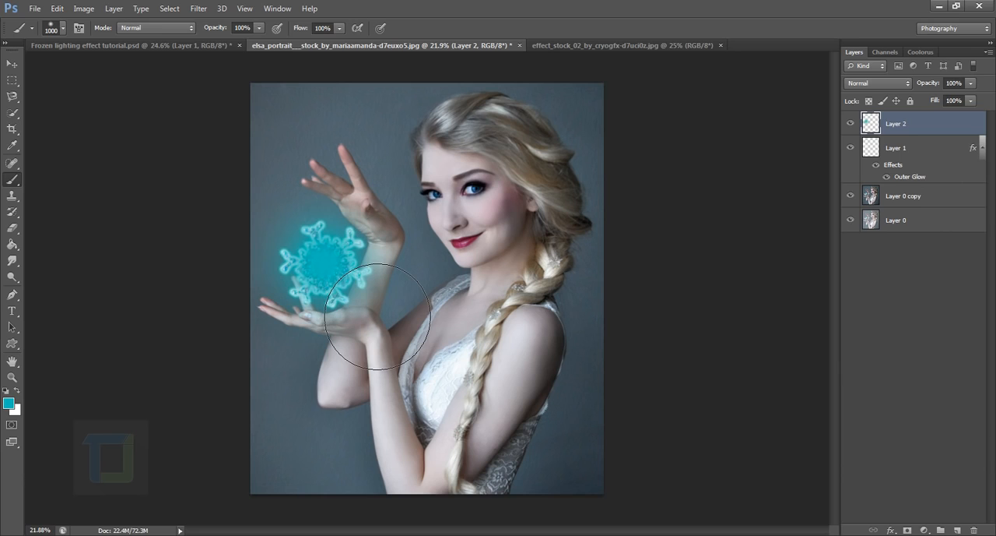
pyautogui.click(323, 268)
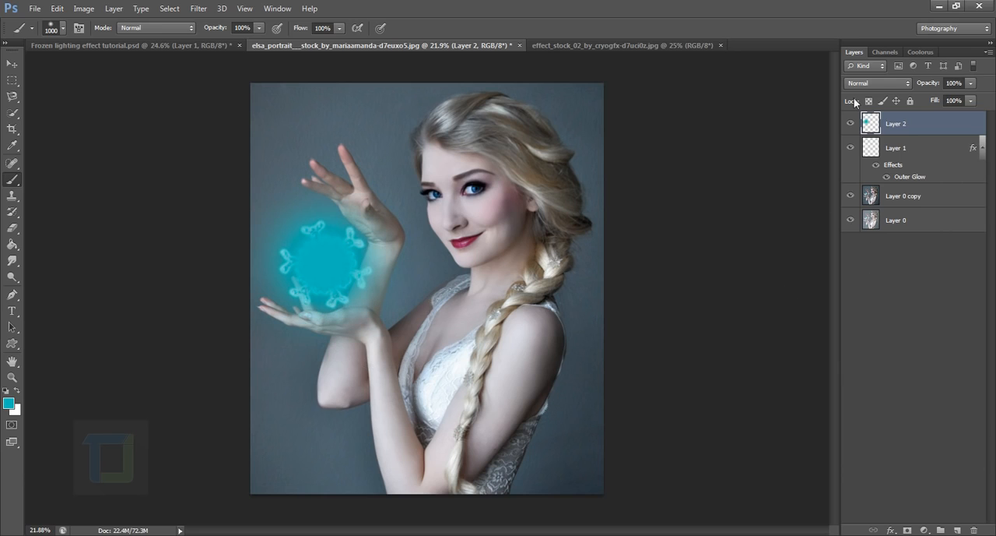
# Blend Layer 2 as Soft Light, then duplicate it and set the copy's blend mode to Screen
pyautogui.click(878, 84)
pyautogui.click(864, 256)
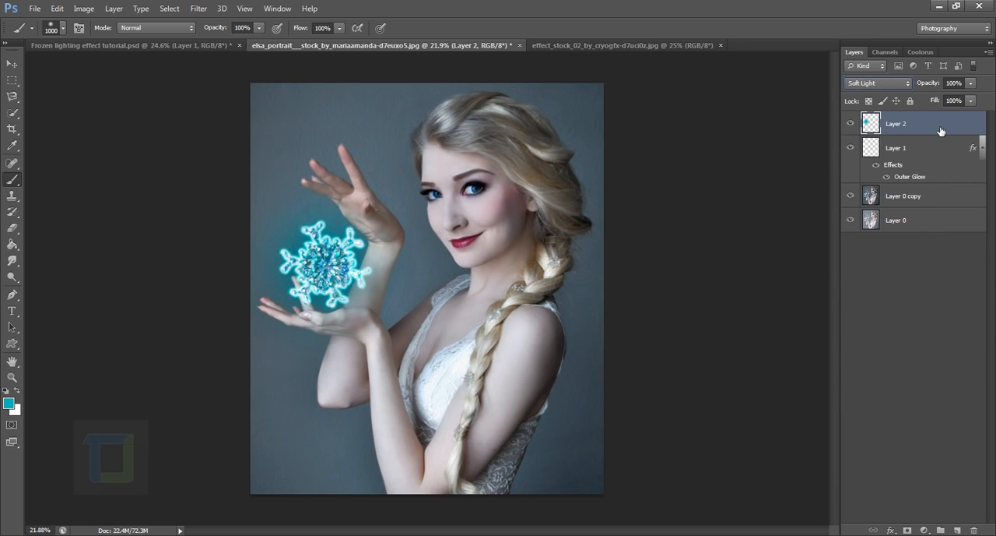
pyautogui.hotkey('ctrl', 'j')
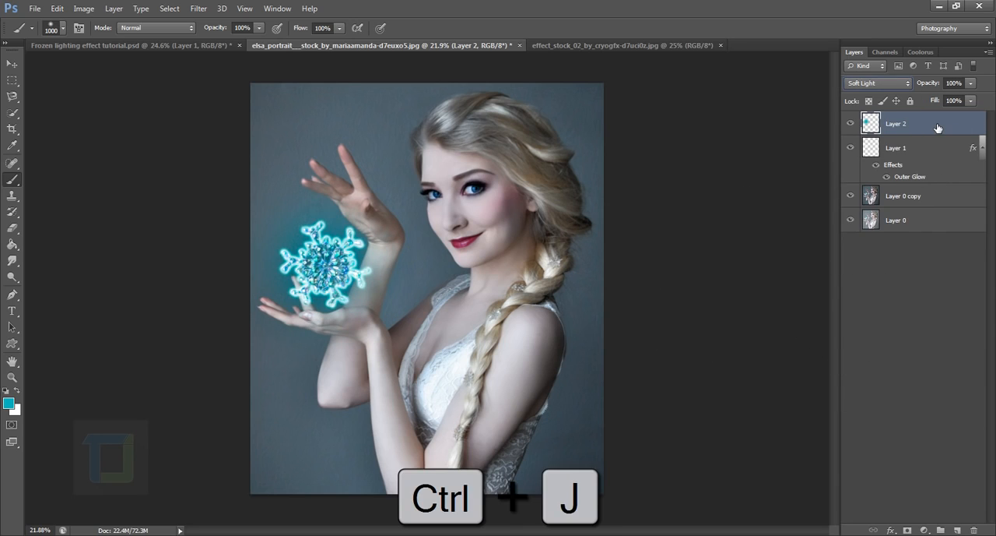
pyautogui.click(870, 80)
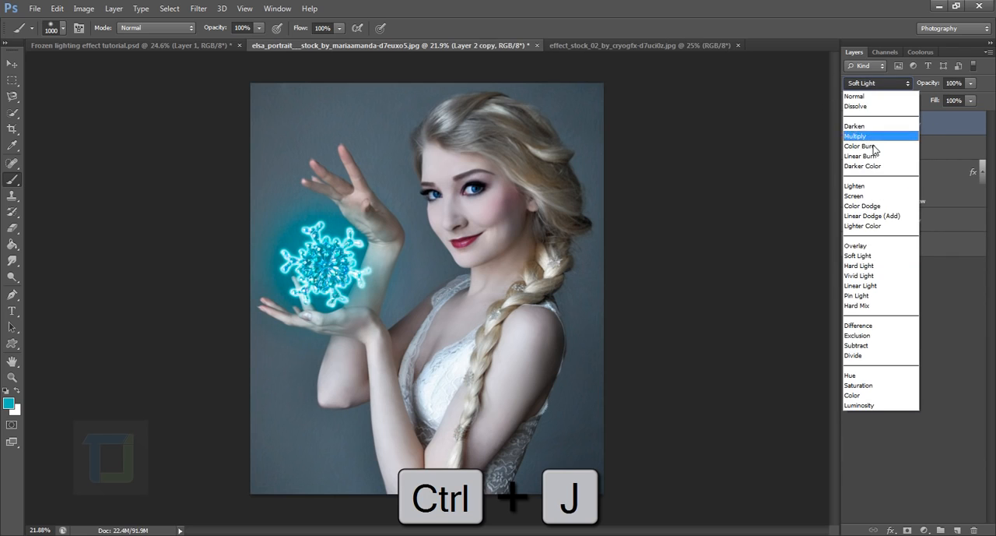
pyautogui.click(872, 196)
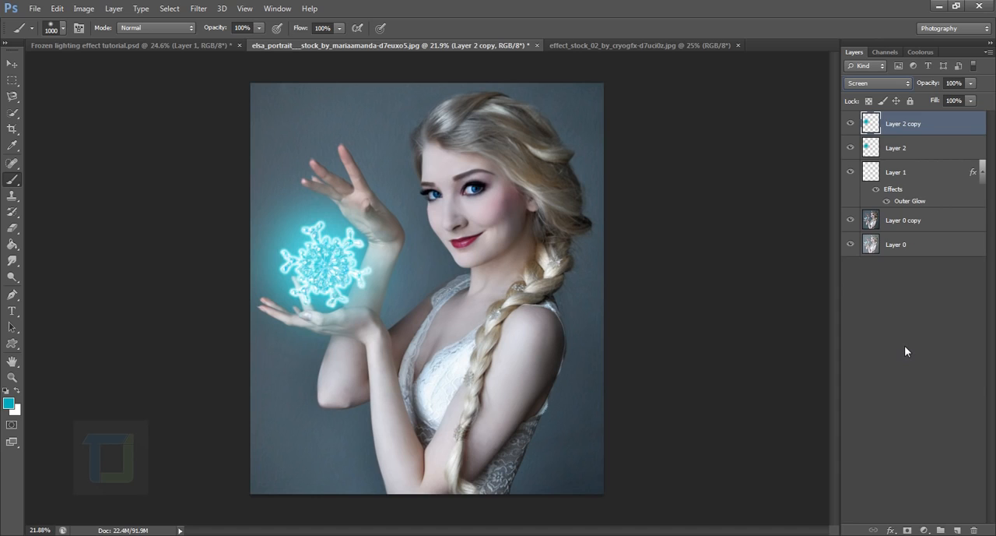
pyautogui.click(851, 125)
pyautogui.click(851, 125)
# Enlarge the Layer 2 copy around its center to about 124% and compare the image with and without it
pyautogui.hotkey('ctrl', 't')
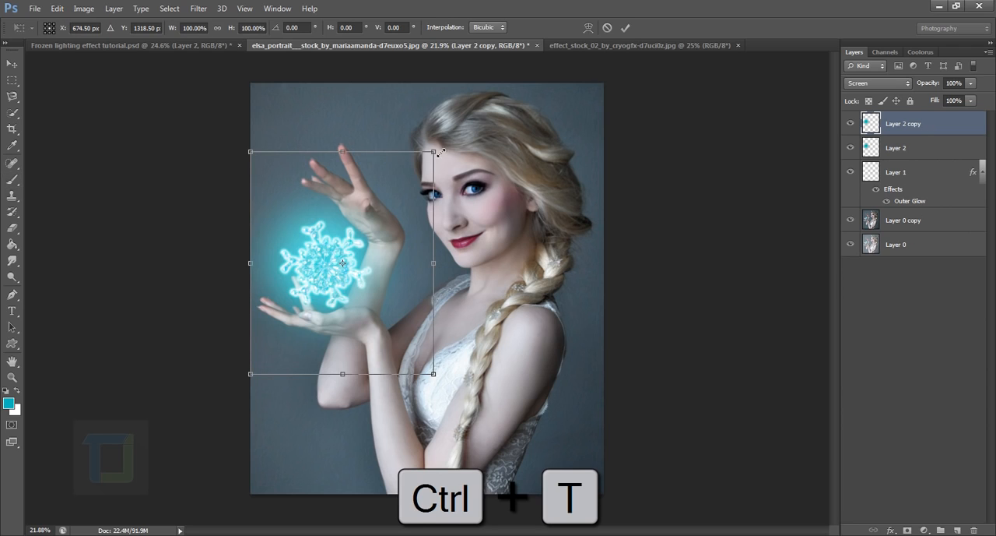
pyautogui.moveTo(438, 152); pyautogui.dragTo(469, 134)
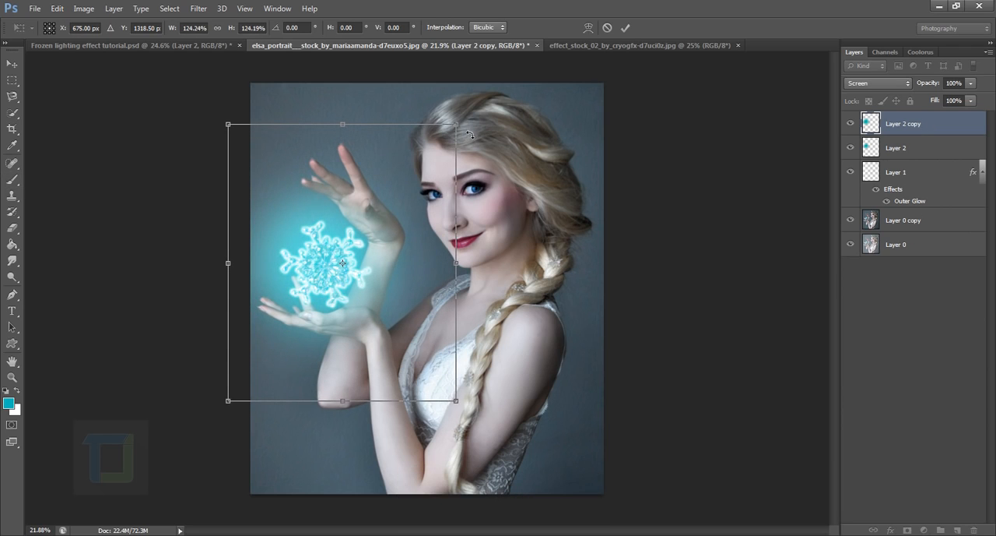
pyautogui.press('Return')
pyautogui.press('b')
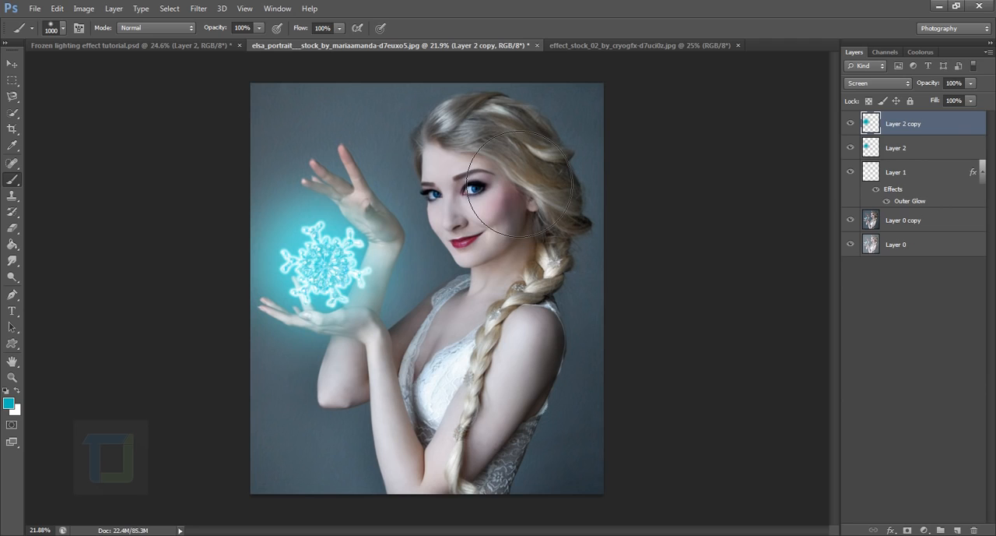
pyautogui.click(850, 124)
pyautogui.click(852, 125)
# Add a new layer on top and paint teal over the woman's face with a soft 500 px brush
pyautogui.click(958, 530)
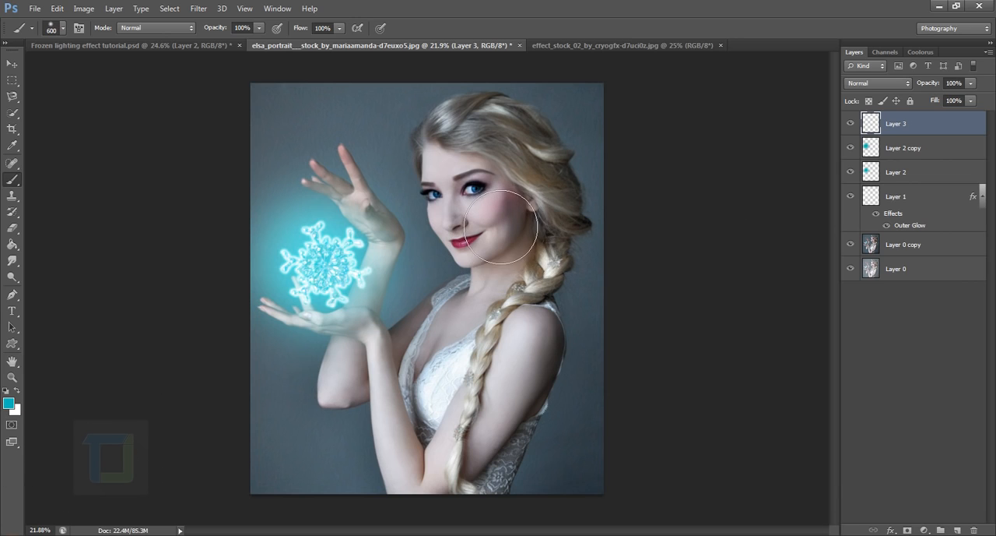
pyautogui.press('[')
pyautogui.press('[')
pyautogui.press('[')
pyautogui.press('[')
pyautogui.press('[')
pyautogui.moveTo(455, 179)
pyautogui.mouseDown()
pyautogui.moveTo(490, 244)
pyautogui.moveTo(505, 254)
pyautogui.moveTo(497, 267)
pyautogui.moveTo(475, 227)
pyautogui.moveTo(483, 205)
pyautogui.moveTo(508, 263)
pyautogui.mouseUp()
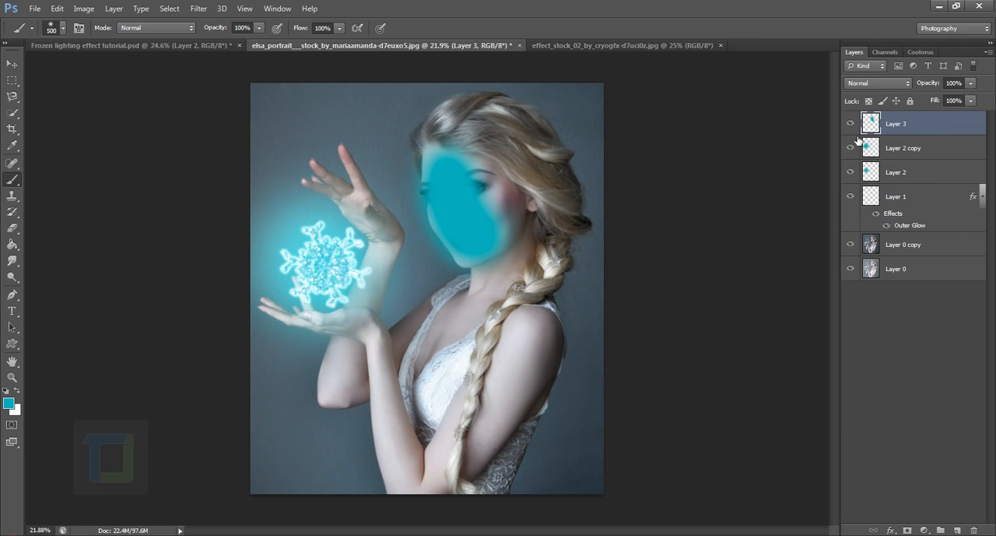
# Set Layer 3's blend mode to Screen and paint teal over the neck, chest and arms with a soft 300 px brush
pyautogui.click(862, 86)
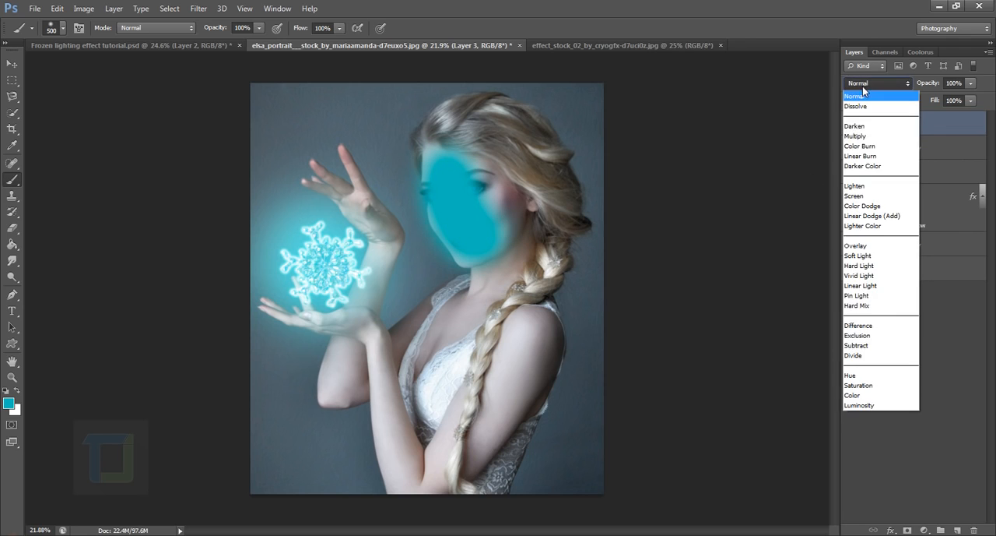
pyautogui.click(864, 204)
pyautogui.press('[')
pyautogui.press('[')
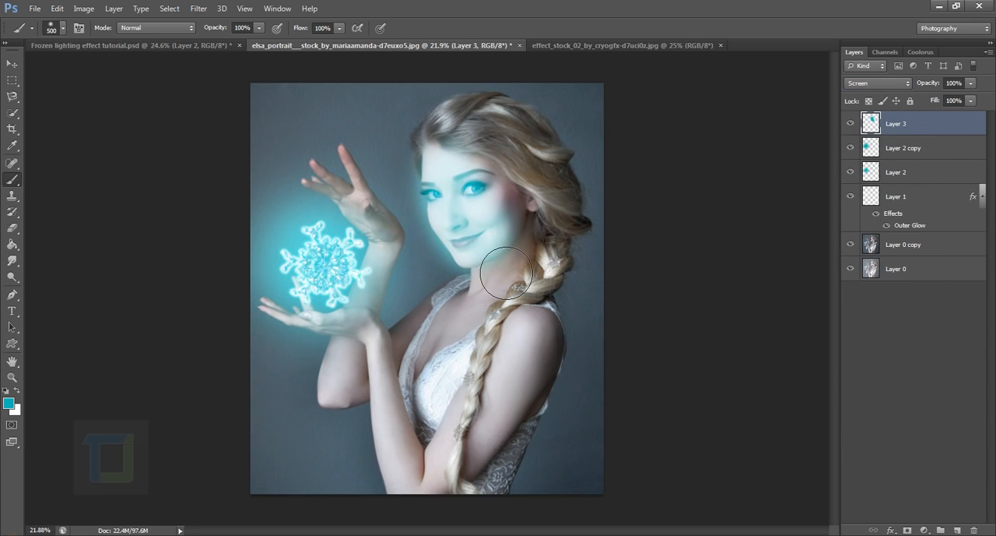
pyautogui.moveTo(499, 248)
pyautogui.mouseDown()
pyautogui.moveTo(499, 314)
pyautogui.moveTo(501, 299)
pyautogui.moveTo(455, 358)
pyautogui.moveTo(459, 332)
pyautogui.moveTo(417, 382)
pyautogui.moveTo(378, 396)
pyautogui.mouseUp()
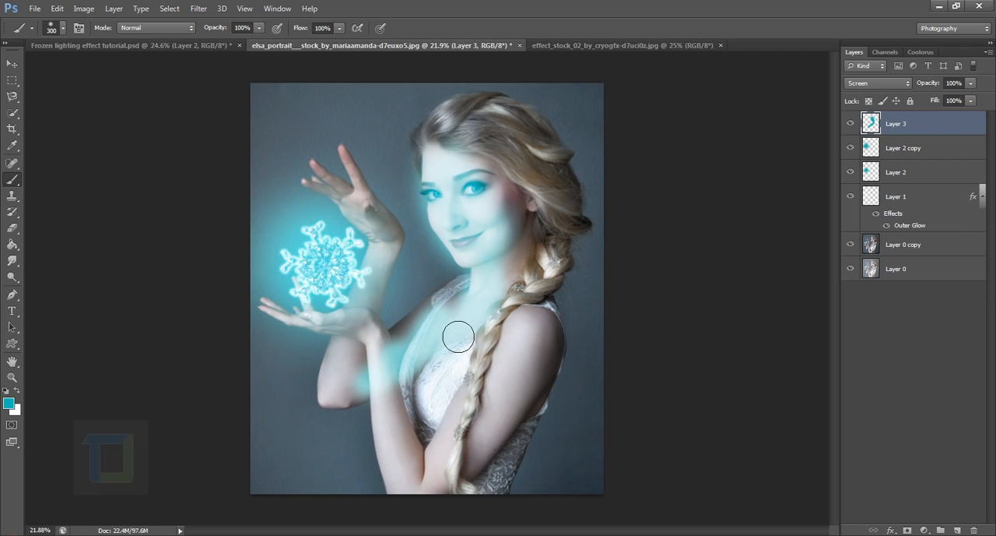
pyautogui.hotkey('ctrl', 'z')
pyautogui.moveTo(460, 311)
pyautogui.mouseDown()
pyautogui.moveTo(459, 366)
pyautogui.moveTo(474, 356)
pyautogui.moveTo(455, 407)
pyautogui.moveTo(509, 365)
pyautogui.moveTo(456, 473)
pyautogui.moveTo(396, 397)
pyautogui.moveTo(394, 360)
pyautogui.moveTo(347, 400)
pyautogui.moveTo(387, 277)
pyautogui.moveTo(375, 225)
pyautogui.mouseUp()
# Paint teal over the palm and middle finger of the raised hand on Layer 3 with an 80 px brush
pyautogui.scroll(5, 379, 216)
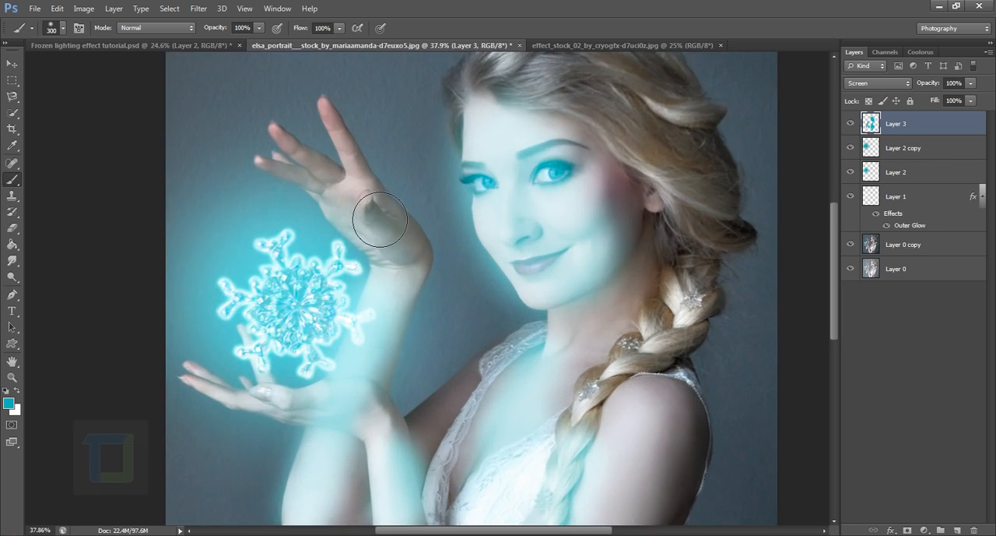
pyautogui.press('[')
pyautogui.press('[')
pyautogui.press('[')
pyautogui.press('[')
pyautogui.press('[')
pyautogui.press('[')
pyautogui.moveTo(387, 260)
pyautogui.mouseDown()
pyautogui.moveTo(392, 292)
pyautogui.moveTo(356, 234)
pyautogui.moveTo(361, 203)
pyautogui.moveTo(229, 100)
pyautogui.mouseUp()
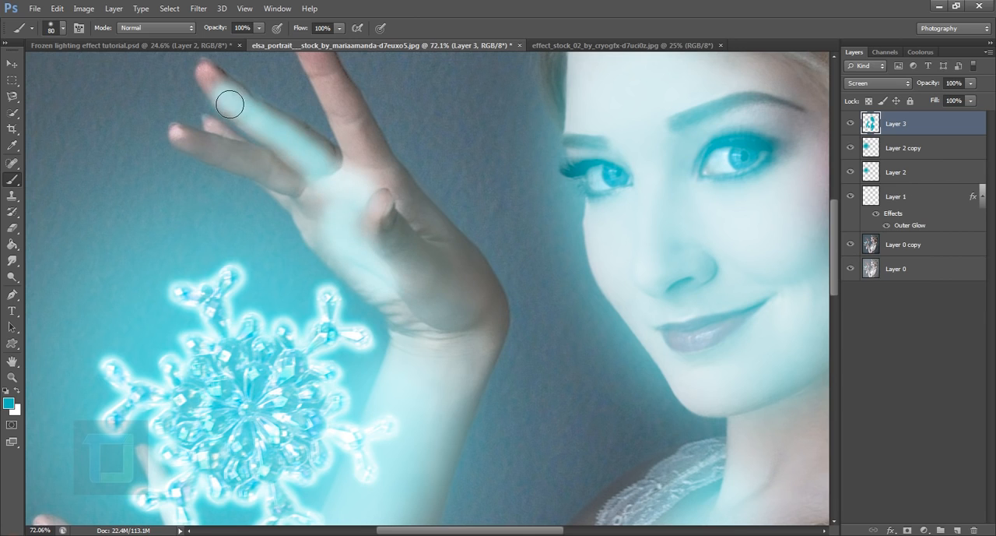
# Paint teal along the ring and index fingers of the raised hand with a 60 px brush
pyautogui.press('[')
pyautogui.press('[')
pyautogui.press('[')
pyautogui.press('[')
pyautogui.moveTo(301, 193); pyautogui.dragTo(196, 146)
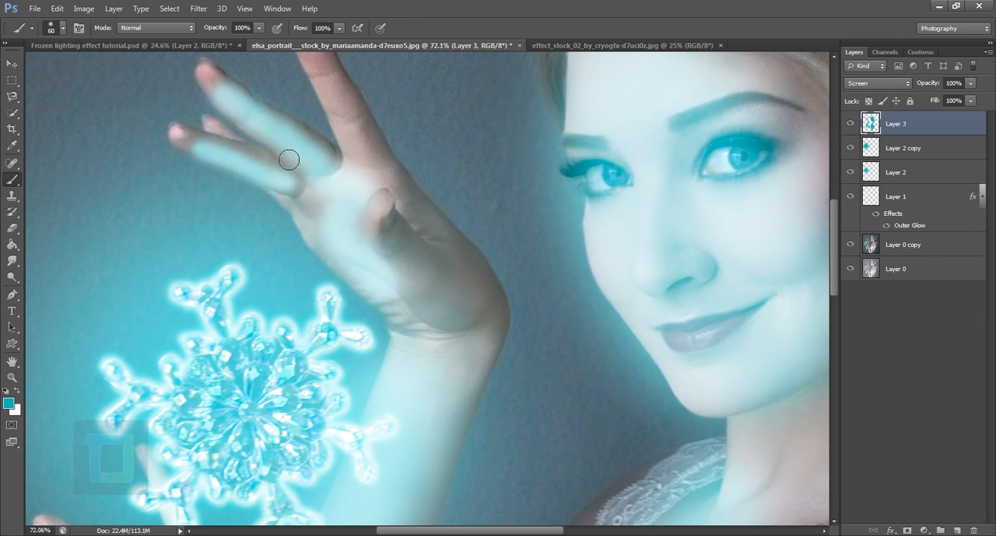
pyautogui.moveTo(371, 182)
pyautogui.mouseDown()
pyautogui.moveTo(391, 207)
pyautogui.moveTo(349, 122)
pyautogui.mouseUp()
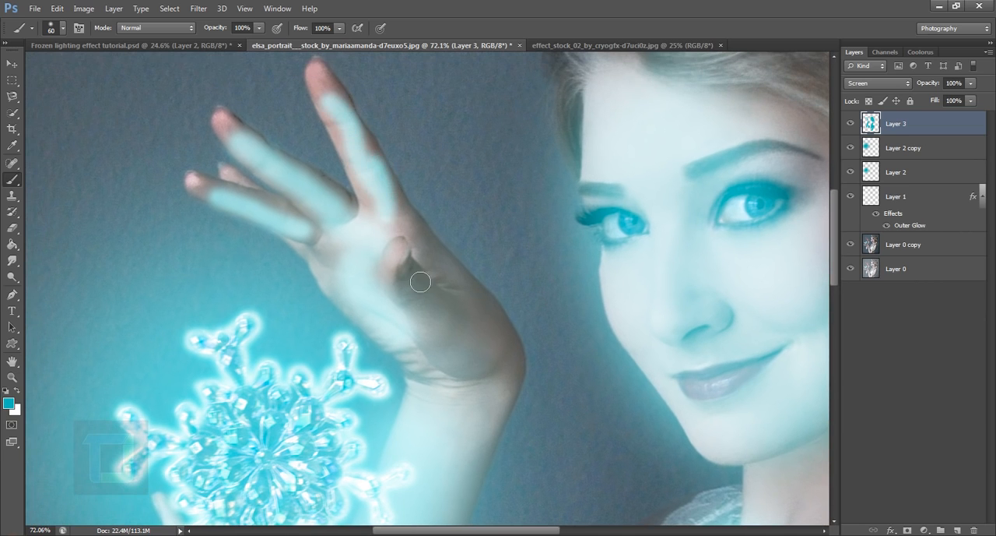
# Paint teal over the dark heel of the raised hand's palm, down to the wrist, with a 100 px brush
pyautogui.scroll(-2, 423, 278)
pyautogui.press(']')
pyautogui.press(']')
pyautogui.press(']')
pyautogui.press(']')
pyautogui.moveTo(412, 263); pyautogui.dragTo(444, 348)
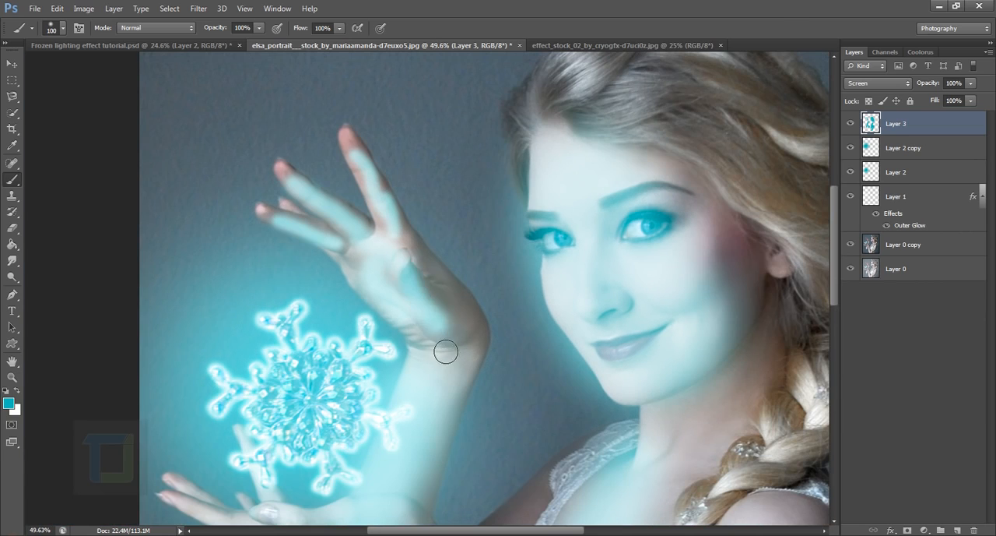
# Lower Layer 3's opacity to 17% and compare the whole image with and without the layer
pyautogui.scroll(-2, 436, 344)
pyautogui.scroll(-1, 436, 344)
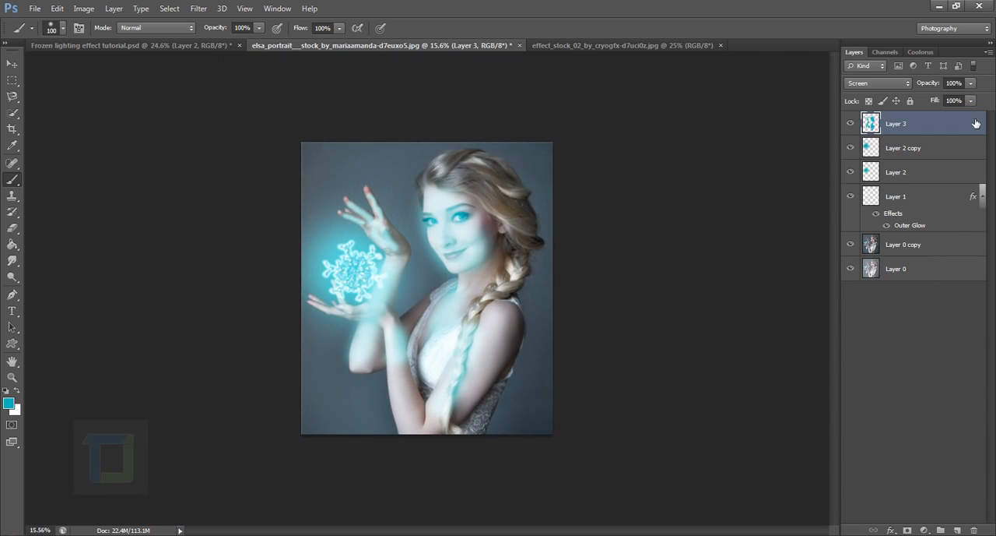
pyautogui.click(969, 83)
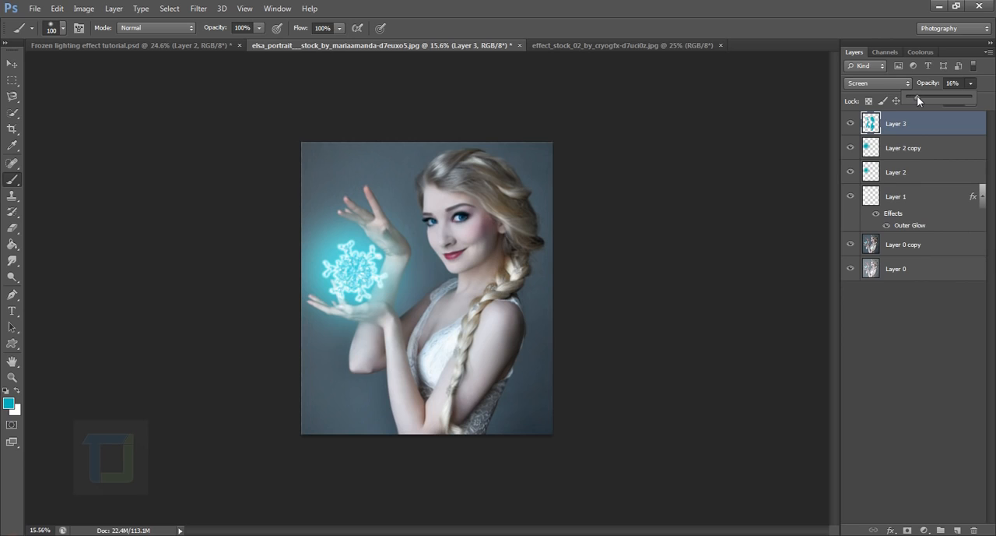
pyautogui.moveTo(924, 96); pyautogui.dragTo(918, 96)
pyautogui.click(853, 124)
pyautogui.click(854, 124)
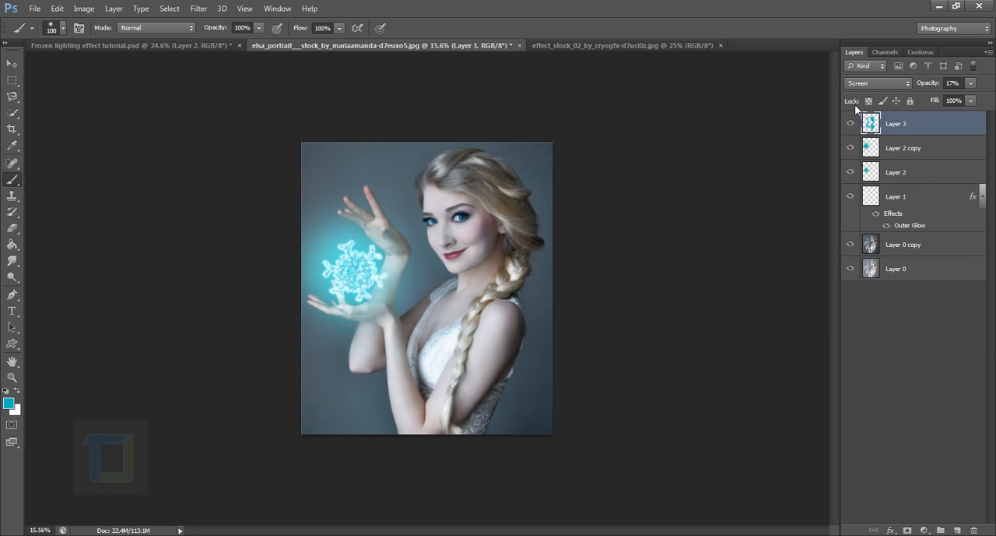
pyautogui.click(851, 124)
pyautogui.click(850, 124)
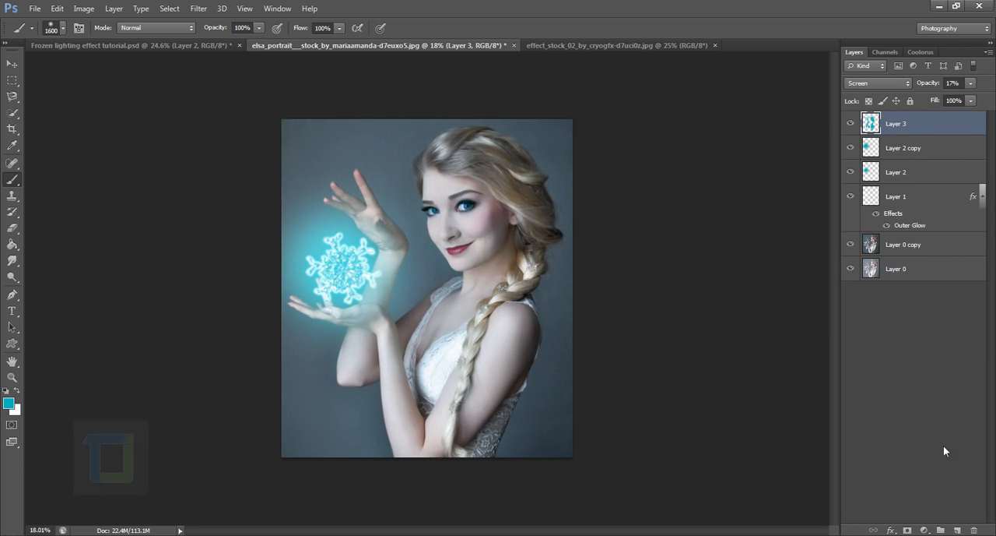
# Add a Curves adjustment layer on top, darken the RGB midtones to input 152, output 96, and compare before and after
pyautogui.click(924, 529)
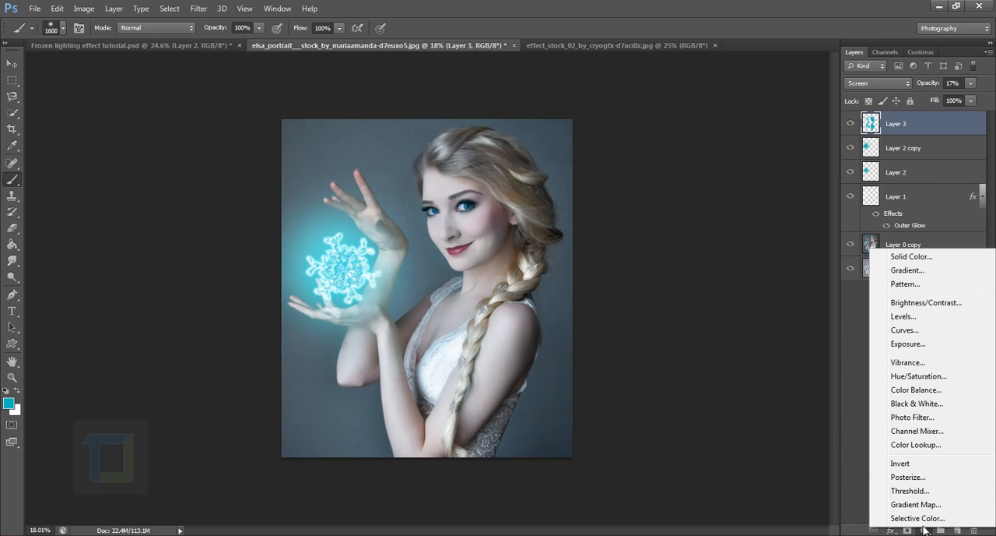
pyautogui.click(916, 331)
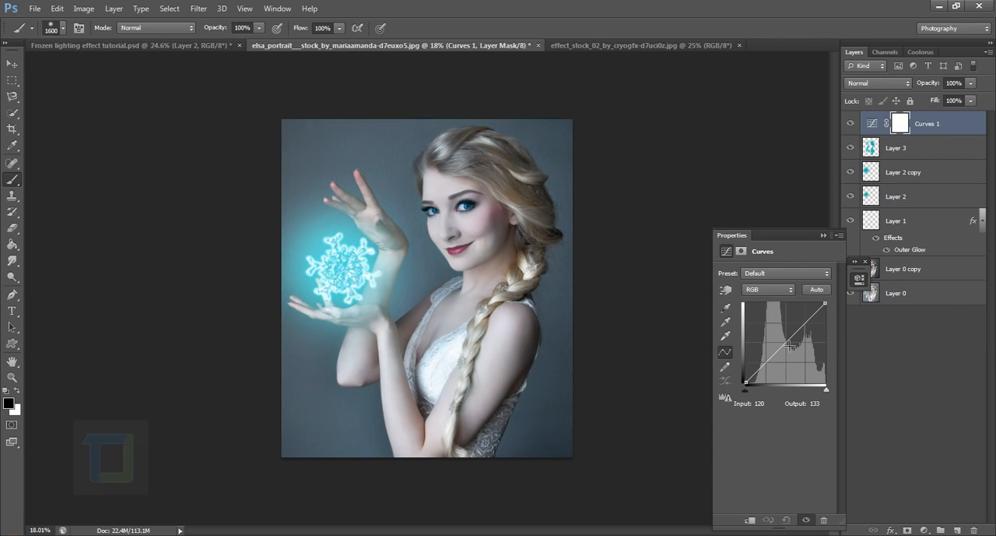
pyautogui.moveTo(790, 354); pyautogui.dragTo(798, 357)
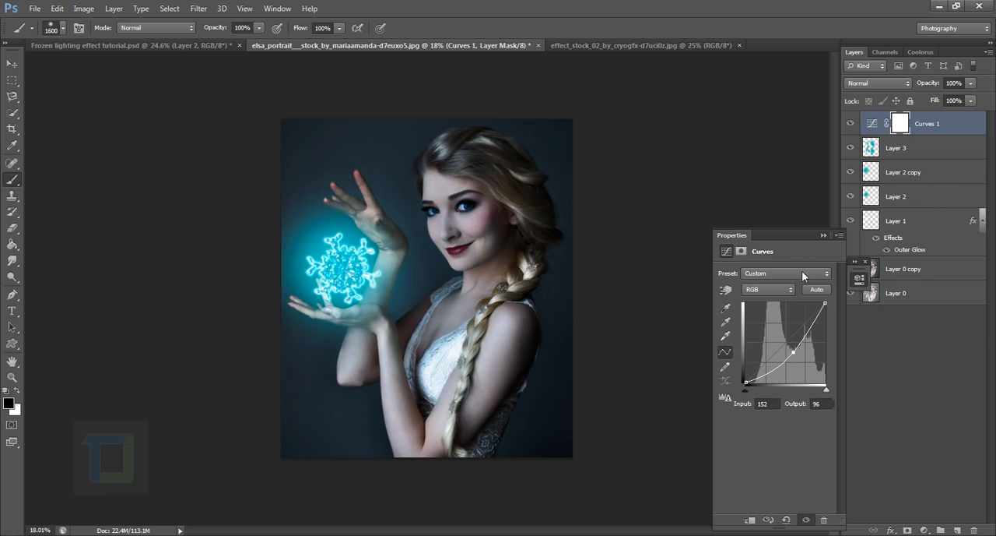
pyautogui.click(823, 235)
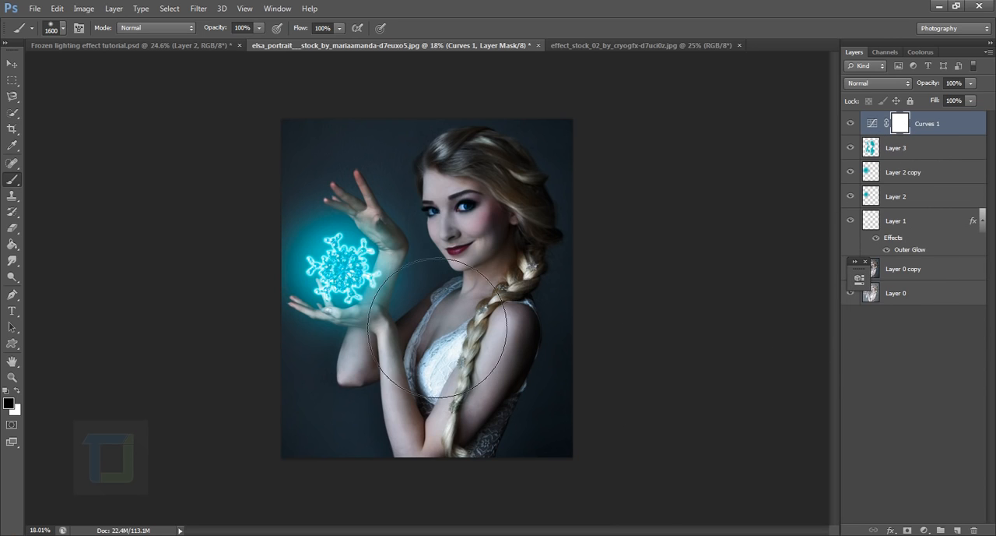
pyautogui.click(850, 123)
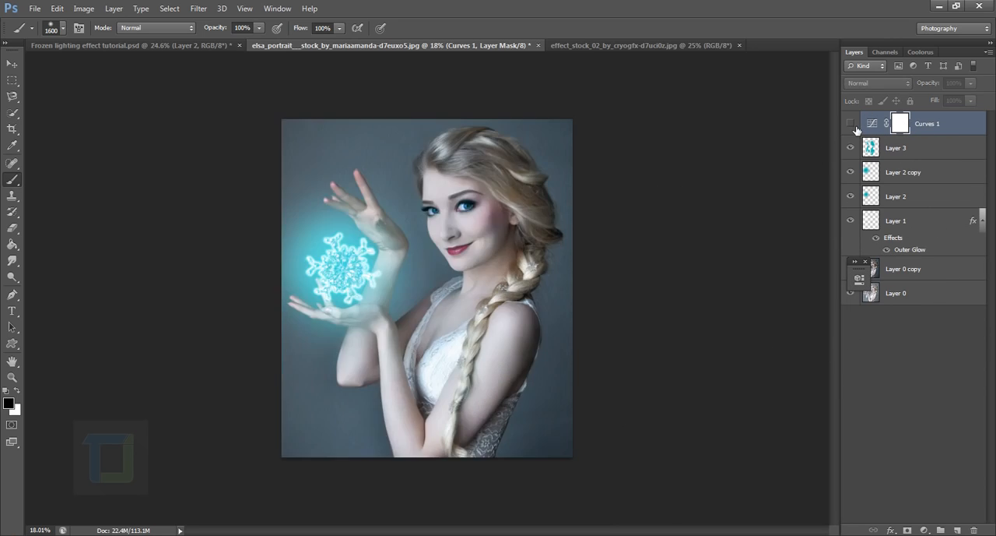
pyautogui.click(850, 123)
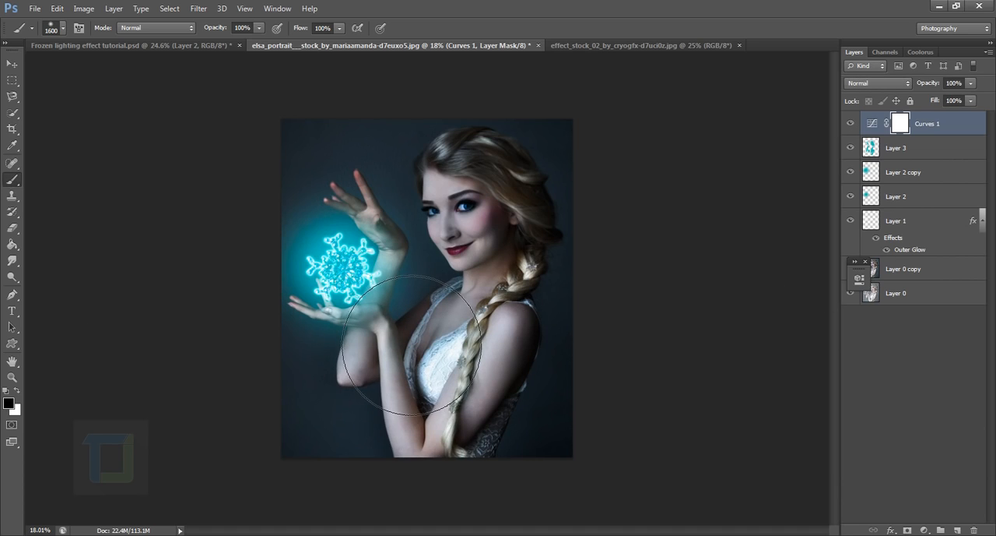
# Mask the Curves 1 darkening off the snowflake with one dab of a soft black 1600 px brush and compare the result
pyautogui.click(354, 273)
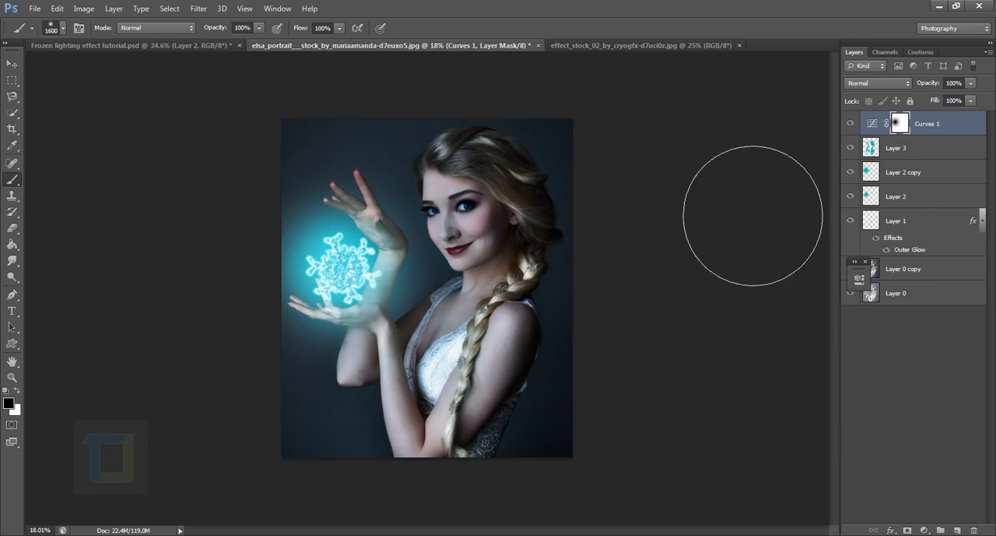
pyautogui.click(857, 124)
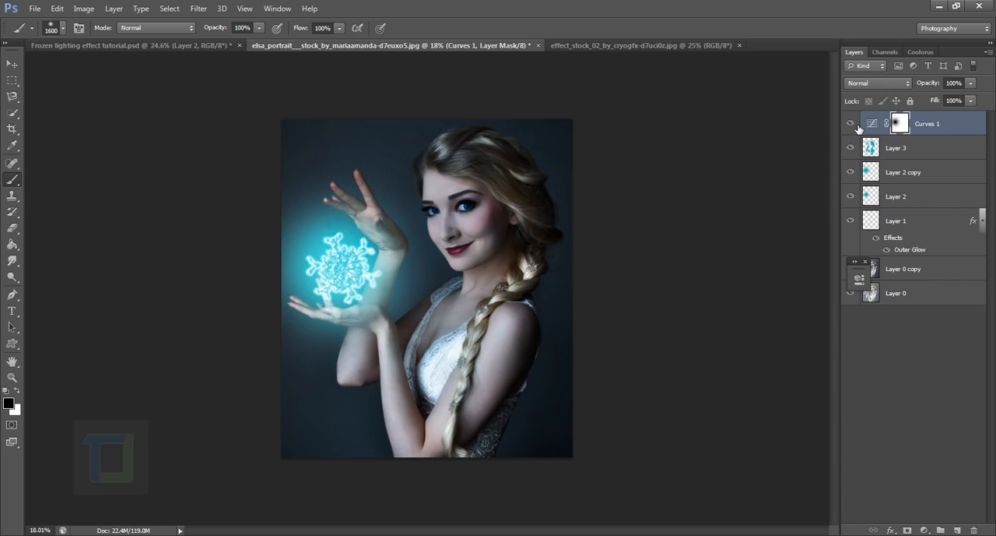
pyautogui.click(857, 125)
pyautogui.click(857, 124)
# Reduce the opacity of the snowflake on Layer 1 to 65% and check the image with the layer hidden and shown
pyautogui.click(920, 226)
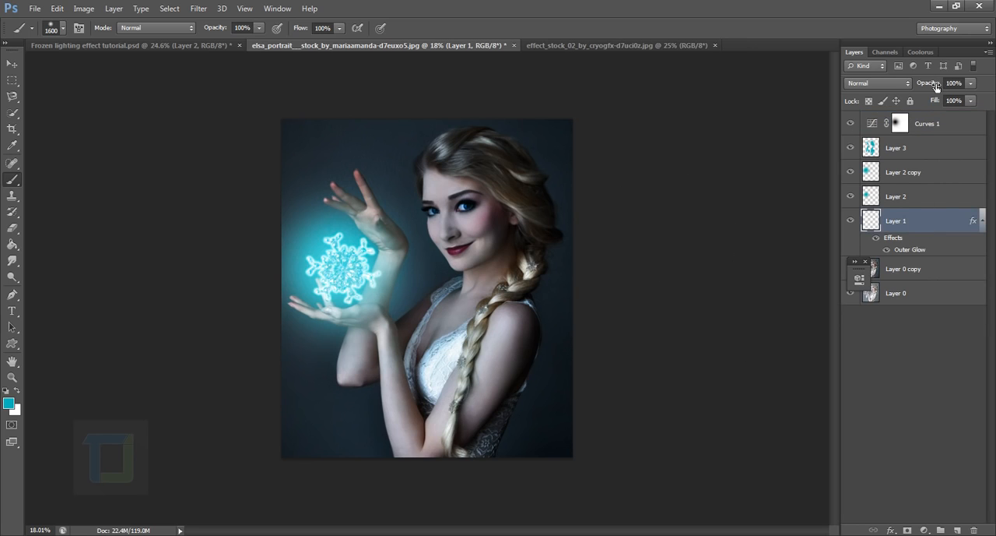
pyautogui.moveTo(936, 85); pyautogui.dragTo(915, 87)
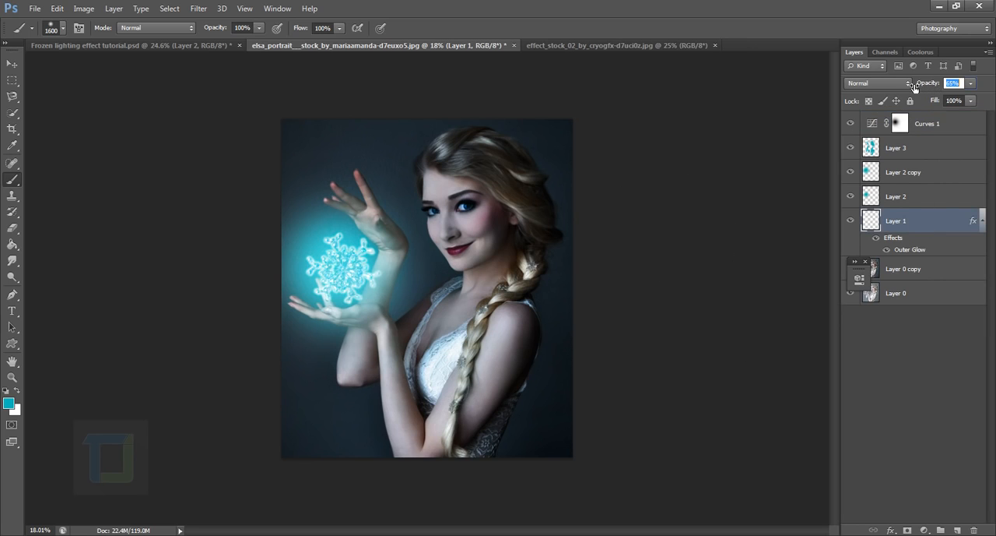
pyautogui.click(851, 222)
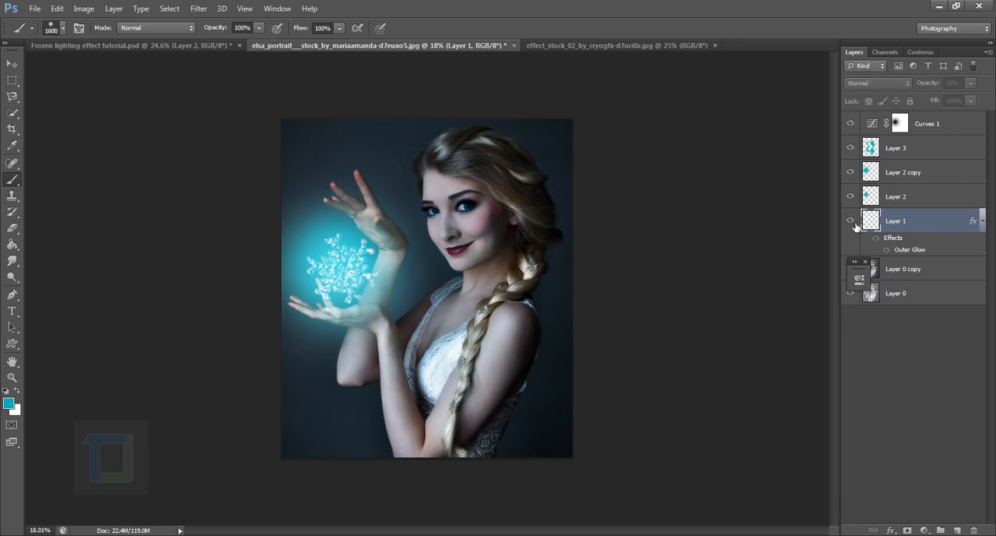
pyautogui.click(852, 222)
pyautogui.click(852, 222)
pyautogui.click(852, 222)
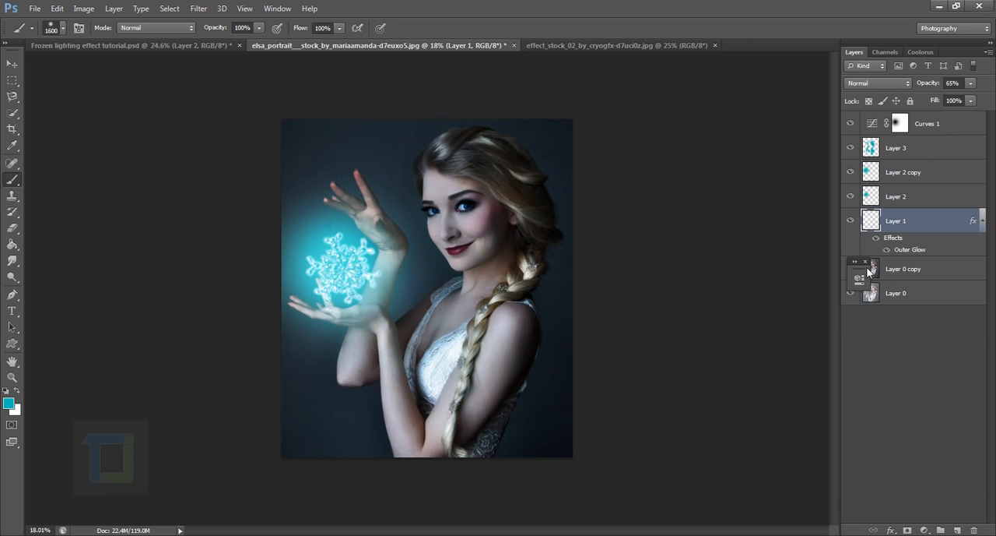
# In Curves 1, shift the Red channel's black point to input 10, output 0
pyautogui.click(951, 130)
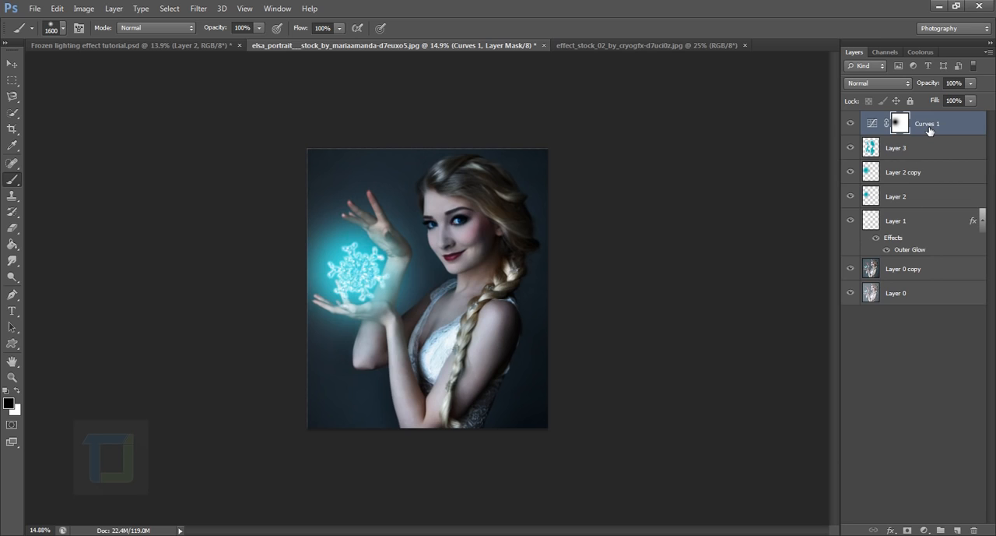
pyautogui.doubleClick(878, 125)
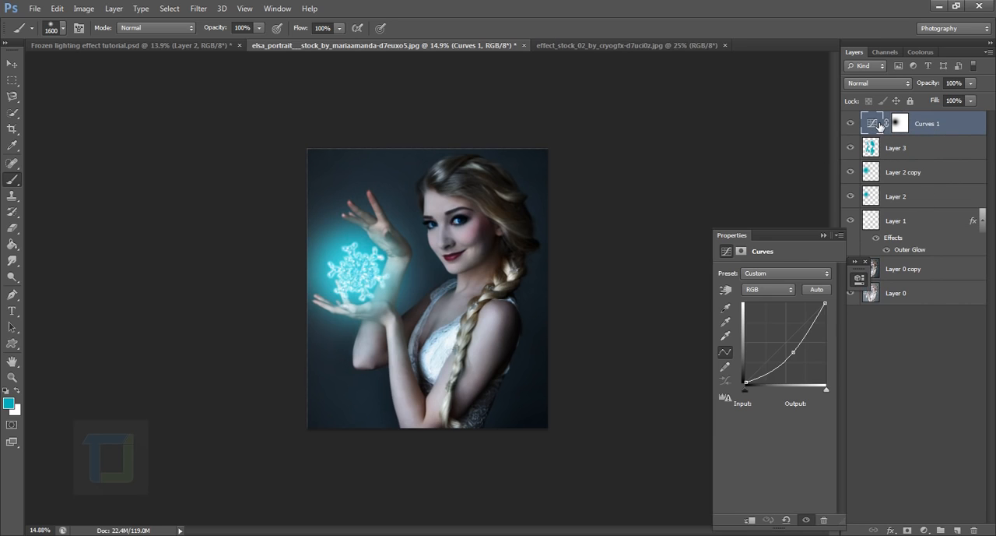
pyautogui.click(764, 290)
pyautogui.click(765, 314)
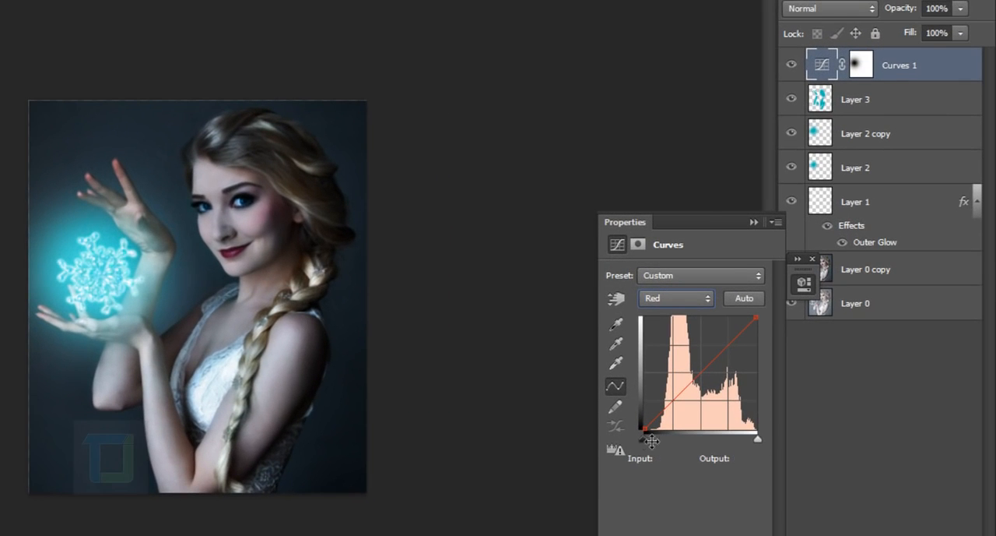
pyautogui.moveTo(653, 436); pyautogui.dragTo(658, 439)
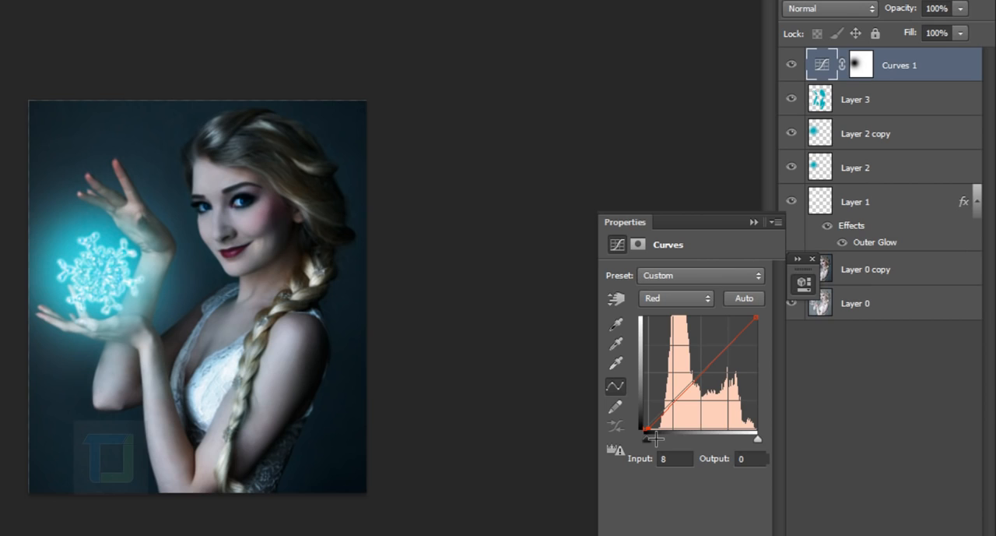
pyautogui.moveTo(656, 438); pyautogui.dragTo(658, 439)
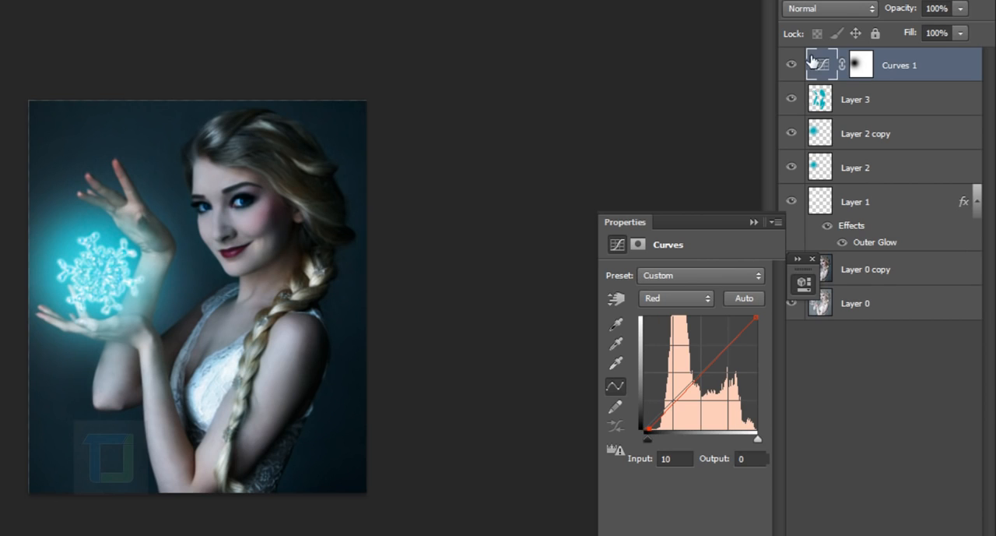
# Fine-tune the Red channel's black point in Curves 1, comparing the image with and without the adjustment
pyautogui.click(792, 65)
pyautogui.click(791, 66)
pyautogui.moveTo(656, 439); pyautogui.dragTo(657, 438)
pyautogui.click(800, 69)
pyautogui.click(801, 68)
pyautogui.click(754, 222)
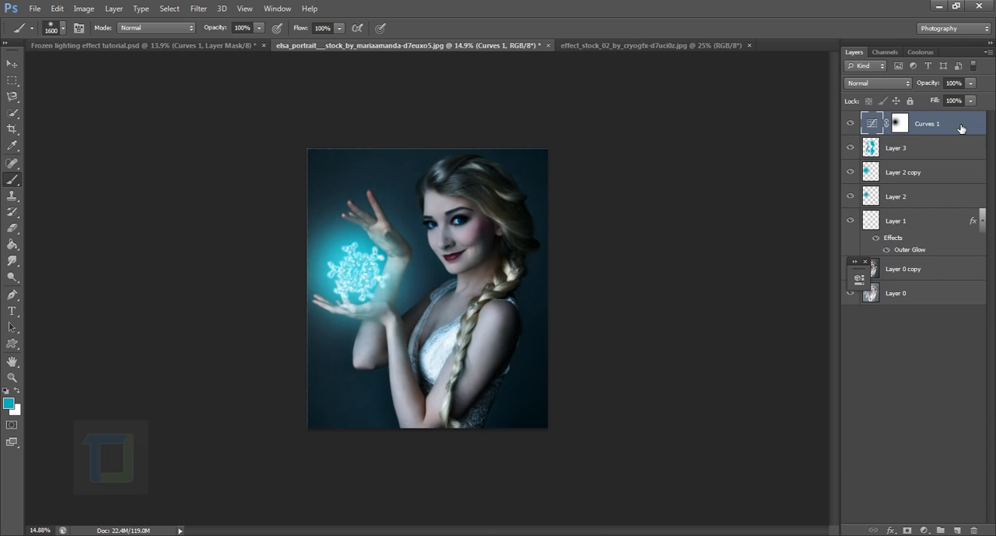
# Duplicate Curves 1 and soften the copy's RGB curve by moving its midpoint to input 136, output 104
pyautogui.hotkey('ctrl', 'j')
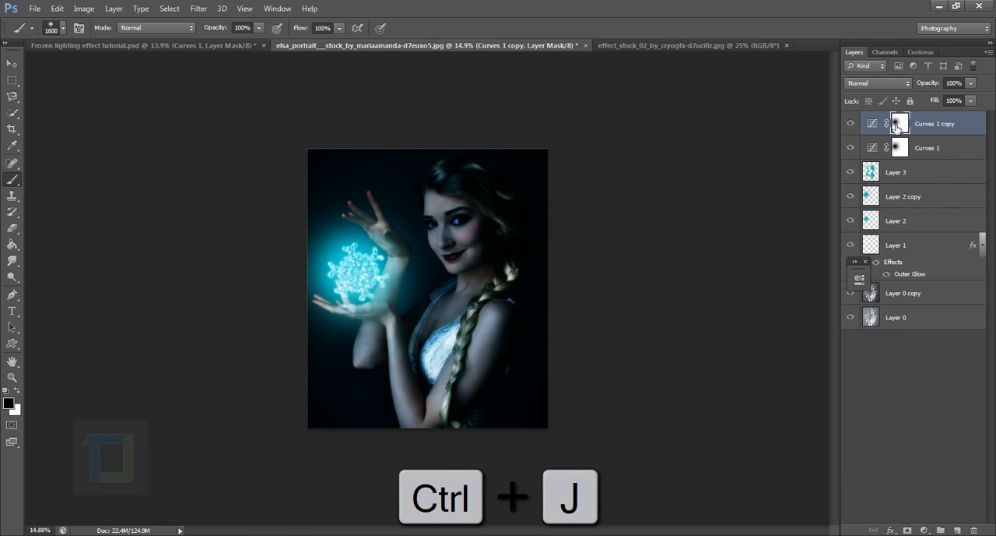
pyautogui.doubleClick(873, 125)
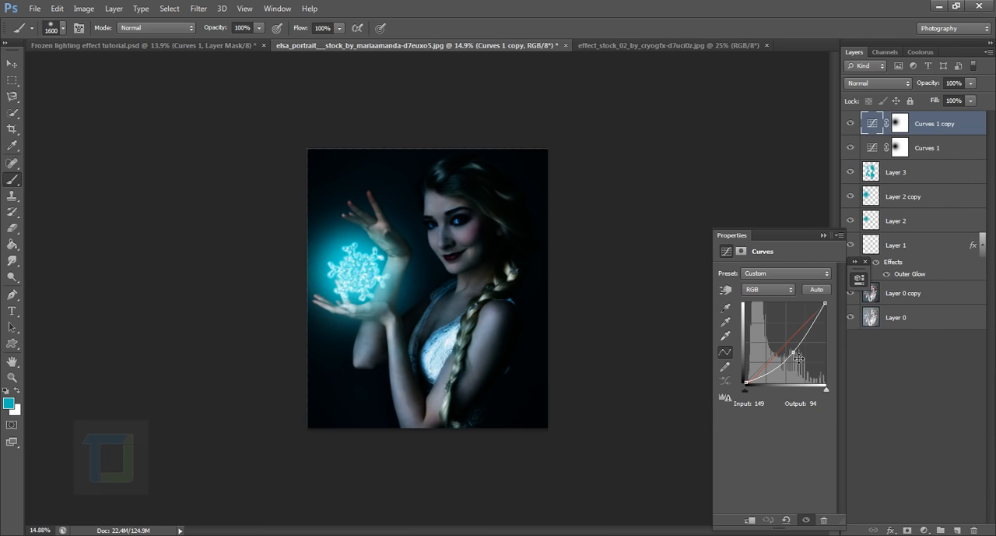
pyautogui.moveTo(799, 357); pyautogui.dragTo(794, 356)
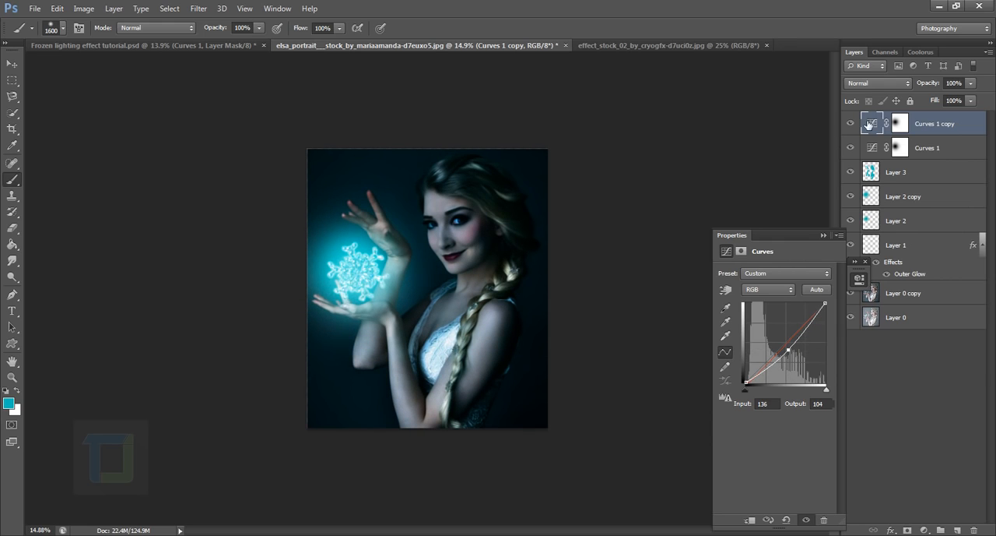
pyautogui.click(851, 126)
pyautogui.click(823, 235)
# Check the glow on Layer 2 copy by hiding and showing it, then enlarge it slightly with Free Transform
pyautogui.click(934, 199)
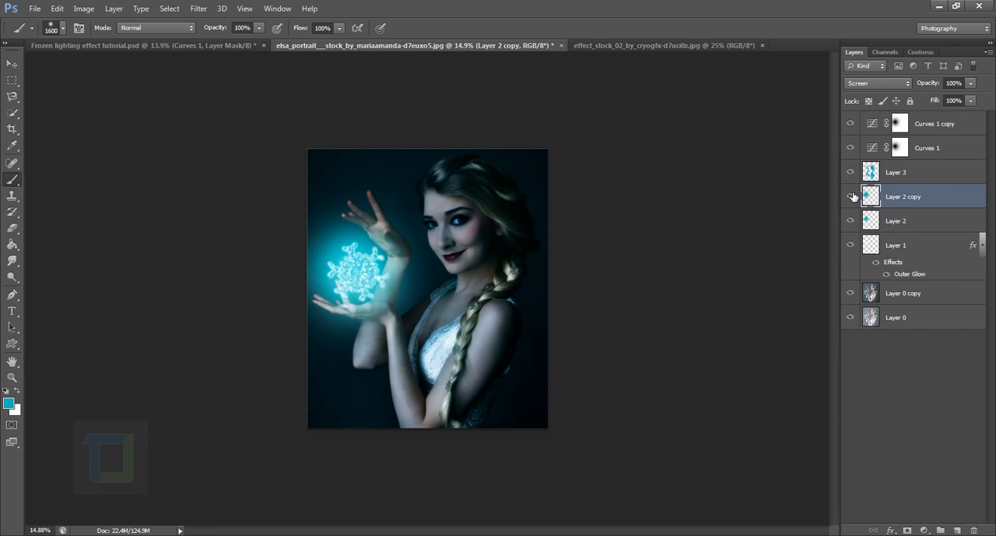
pyautogui.click(850, 196)
pyautogui.click(851, 196)
pyautogui.hotkey('ctrl', 't')
pyautogui.moveTo(446, 364); pyautogui.dragTo(429, 322)
pyautogui.moveTo(465, 167); pyautogui.dragTo(470, 159)
pyautogui.press('Return')
pyautogui.press('b')
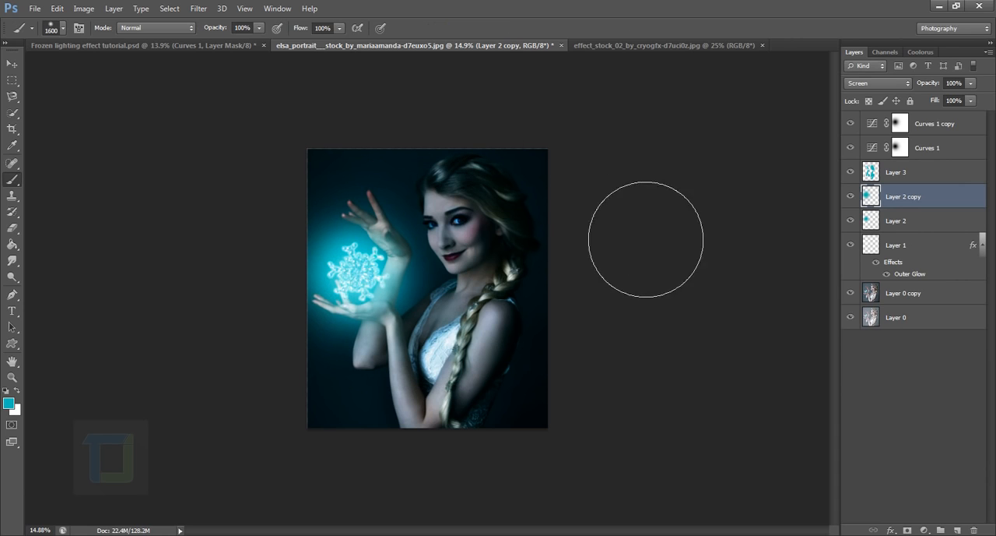
# Copy the entire snow particle image from effect_stock_02_by_cryogfx and paste it above Curves 1 copy in the portrait document
pyautogui.click(896, 225)
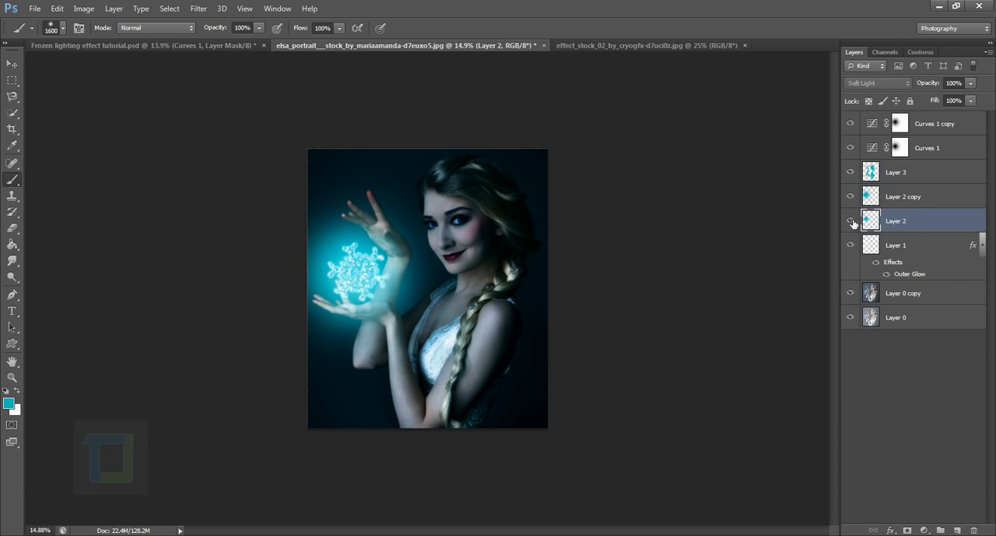
pyautogui.click(926, 125)
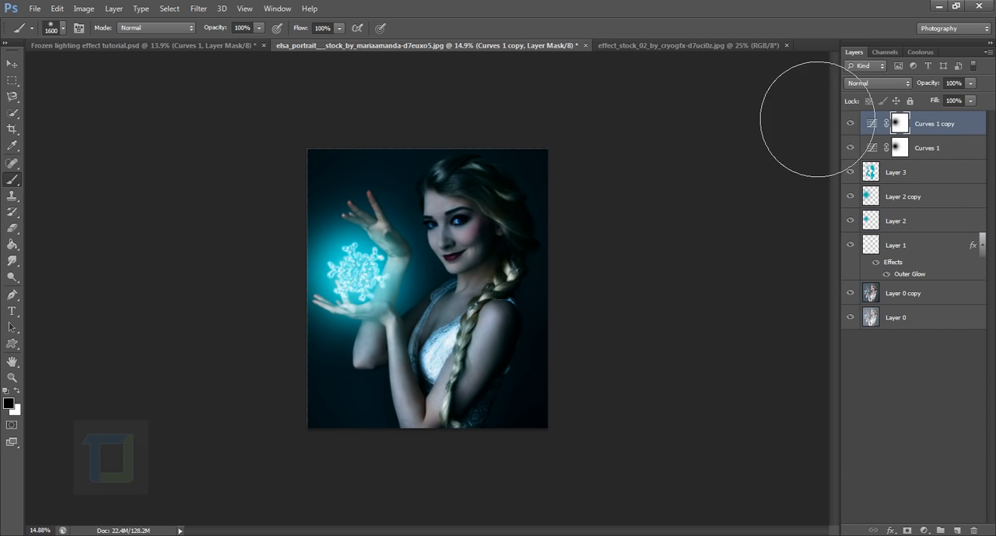
pyautogui.click(698, 45)
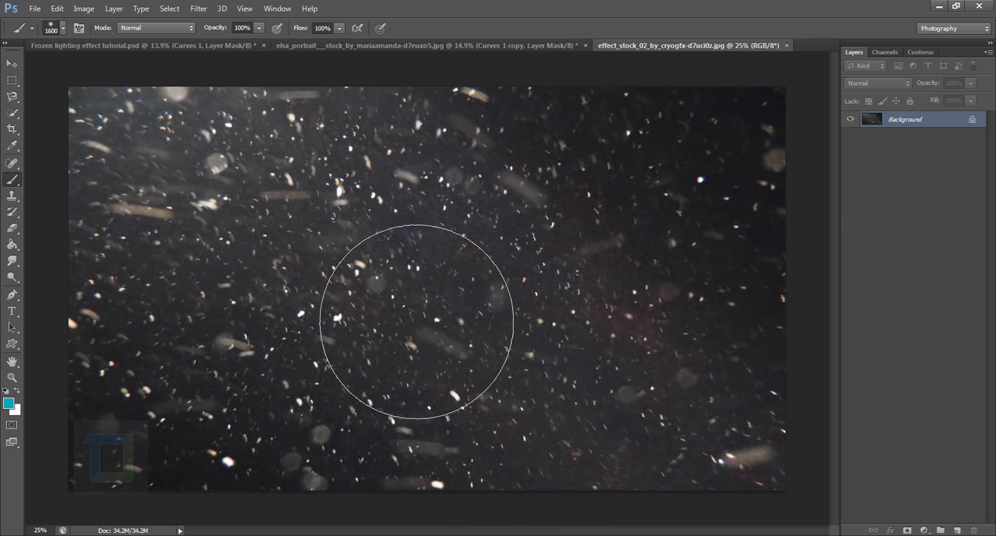
pyautogui.scroll(-2, 447, 331)
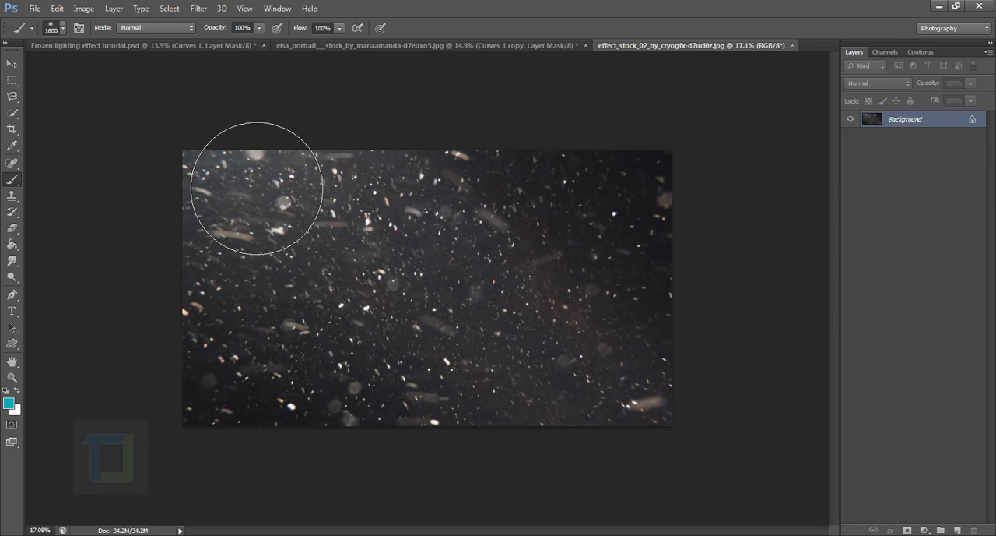
pyautogui.hotkey('ctrl', 'a')
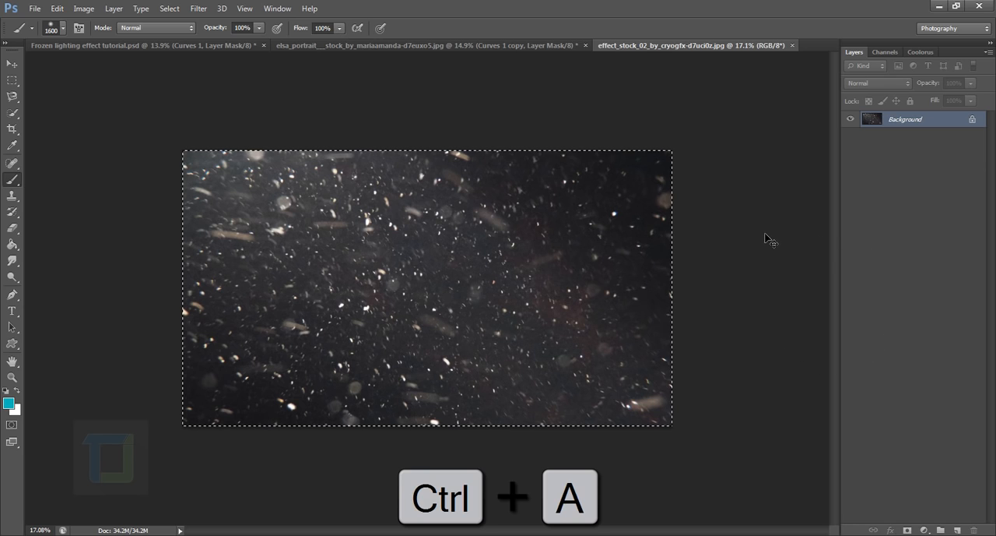
pyautogui.hotkey('ctrl', 'c')
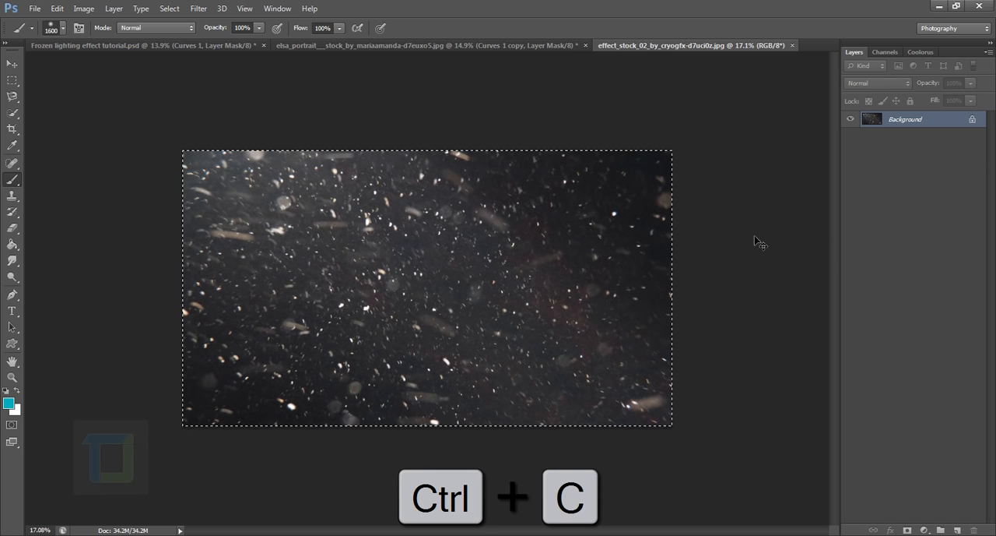
pyautogui.click(484, 47)
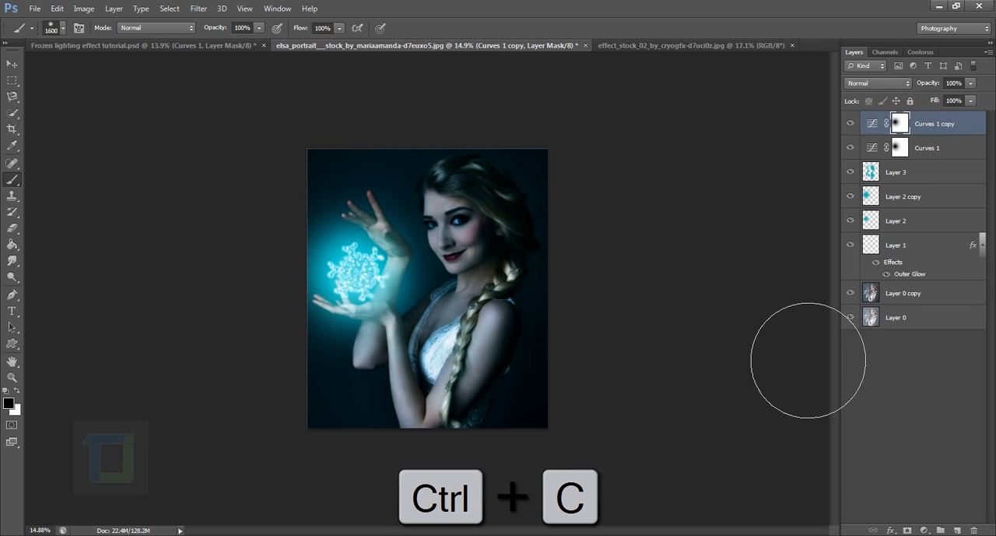
pyautogui.hotkey('ctrl', 'v')
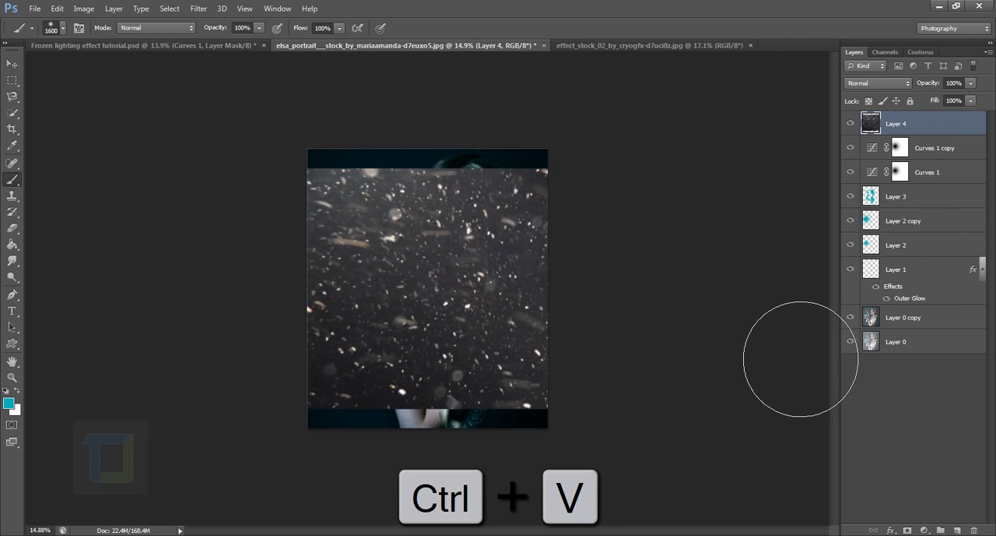
# Scale the pasted snow layer down with Free Transform and place it over the middle of the portrait
pyautogui.hotkey('ctrl', 't')
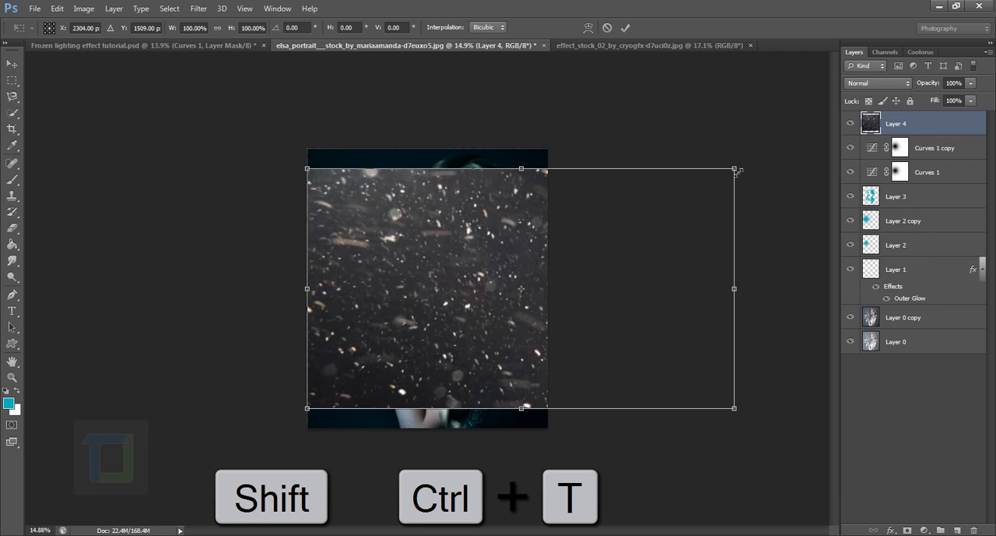
pyautogui.moveTo(737, 170); pyautogui.dragTo(505, 296)
pyautogui.moveTo(435, 364); pyautogui.dragTo(458, 301)
pyautogui.press('Return')
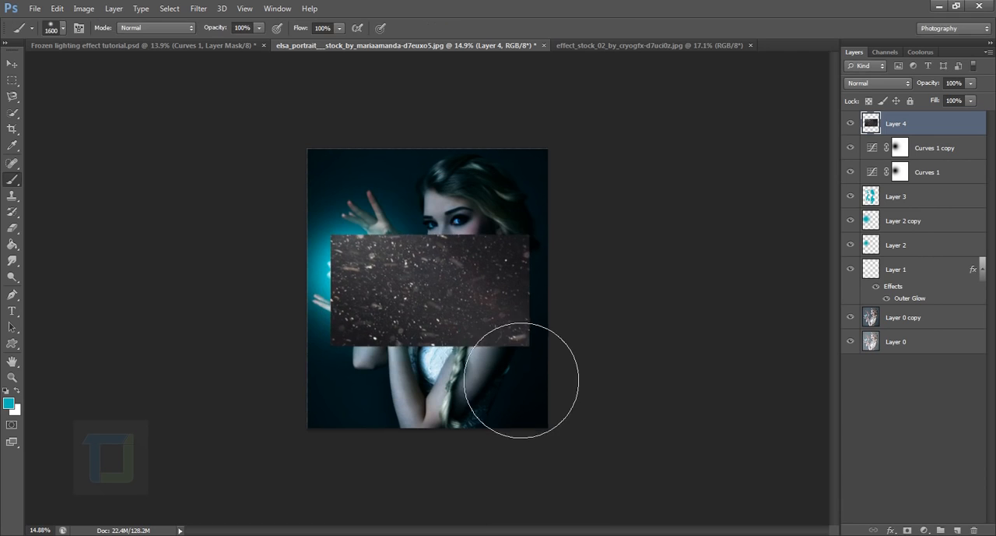
# Change the snow layer's blend mode to Screen
pyautogui.hotkey('ctrl', '+')
pyautogui.click(875, 82)
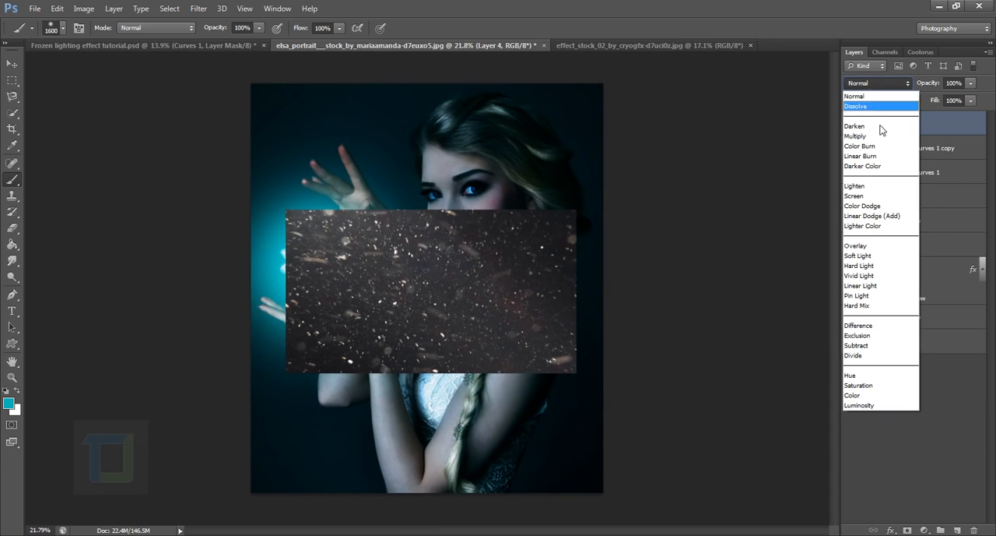
pyautogui.click(870, 202)
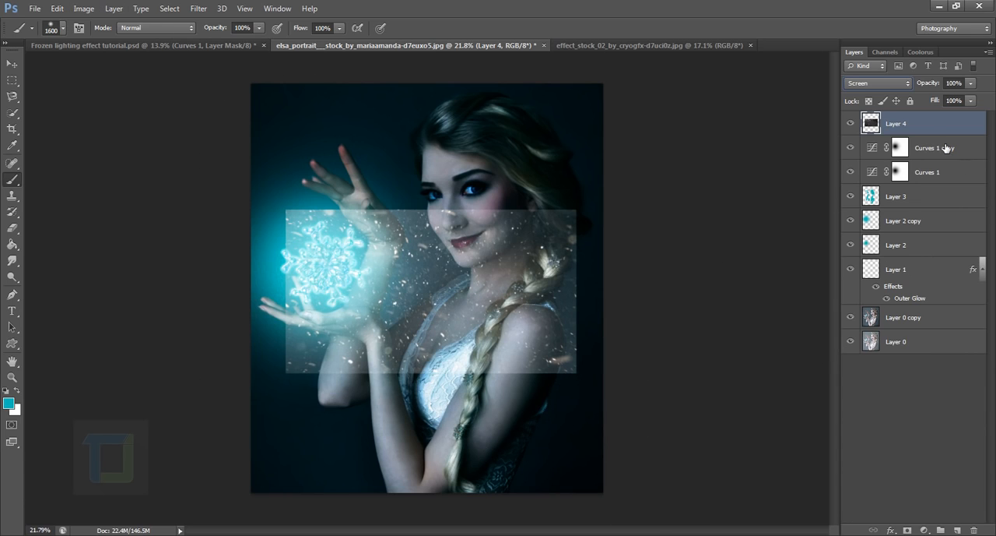
# Apply a Levels adjustment to Layer 4 with midtone input 0.33 and white input 238
pyautogui.click(83, 8)
pyautogui.moveTo(131, 48)
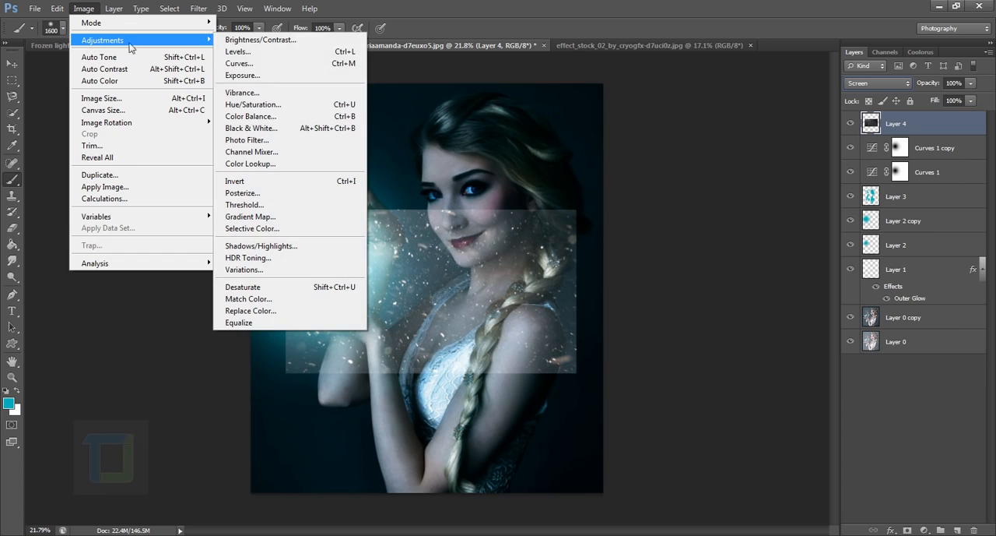
pyautogui.click(265, 56)
pyautogui.moveTo(713, 364); pyautogui.dragTo(753, 365)
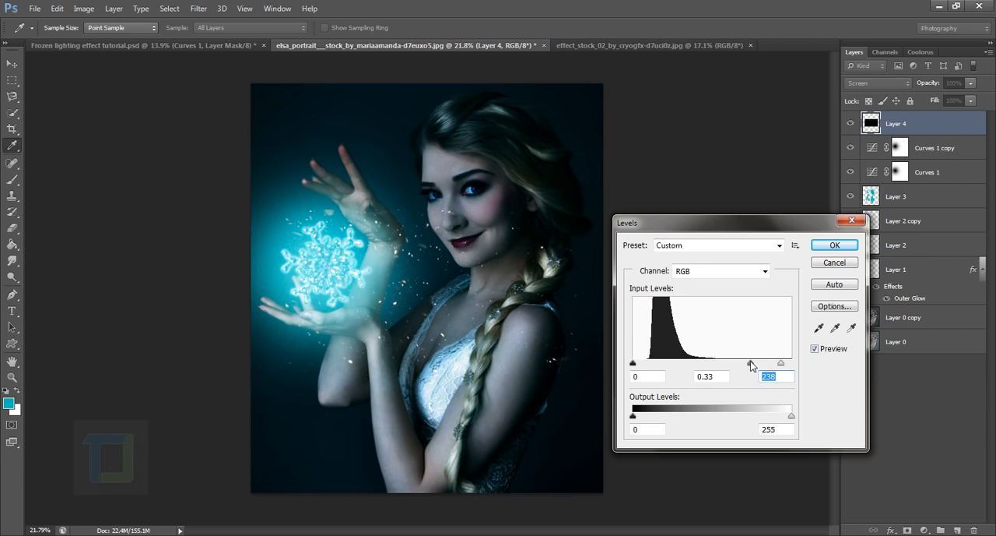
pyautogui.click(754, 363)
pyautogui.click(848, 243)
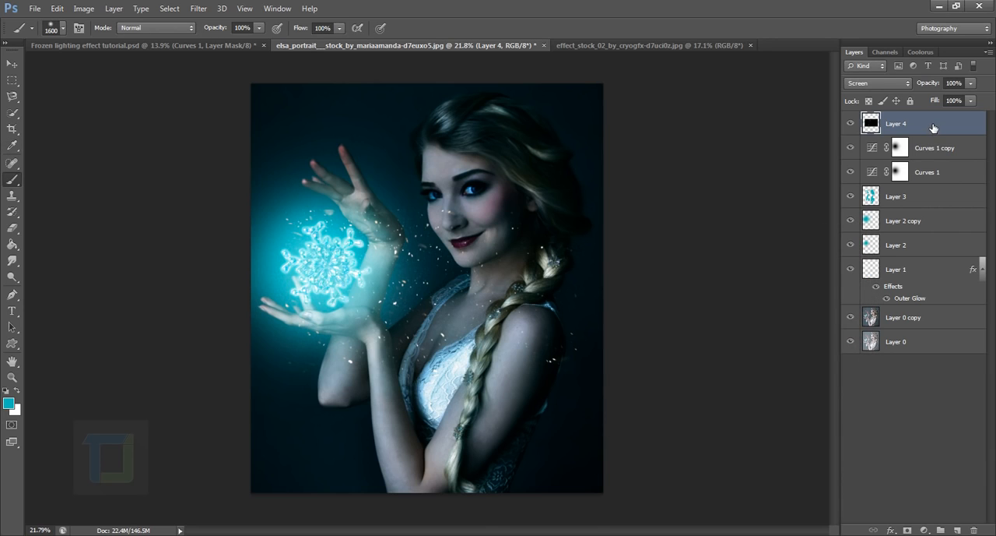
# Scale Layer 4 to about 62%, rotate it about 117°, and position the particles around the snowflake between the hands
pyautogui.hotkey('ctrl', 't')
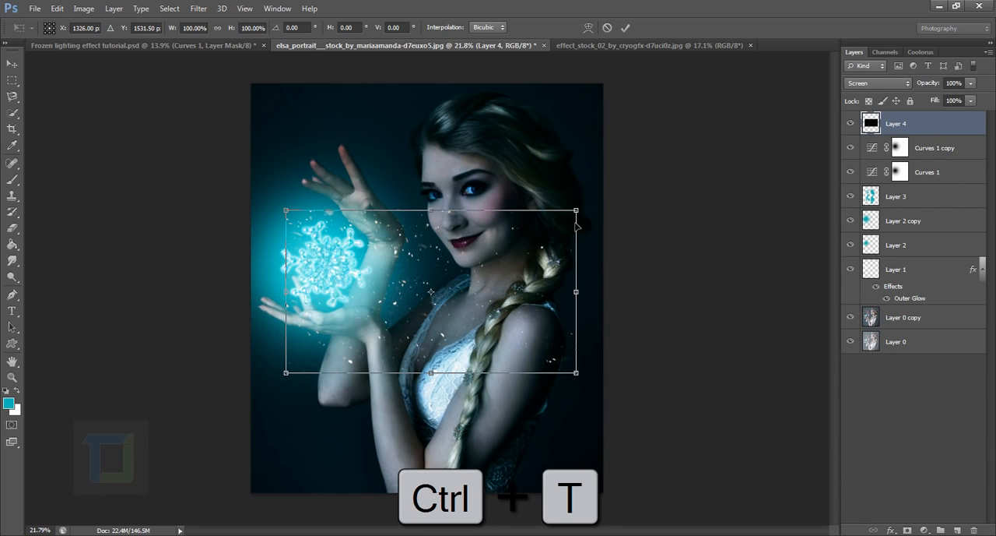
pyautogui.moveTo(560, 225); pyautogui.dragTo(489, 256)
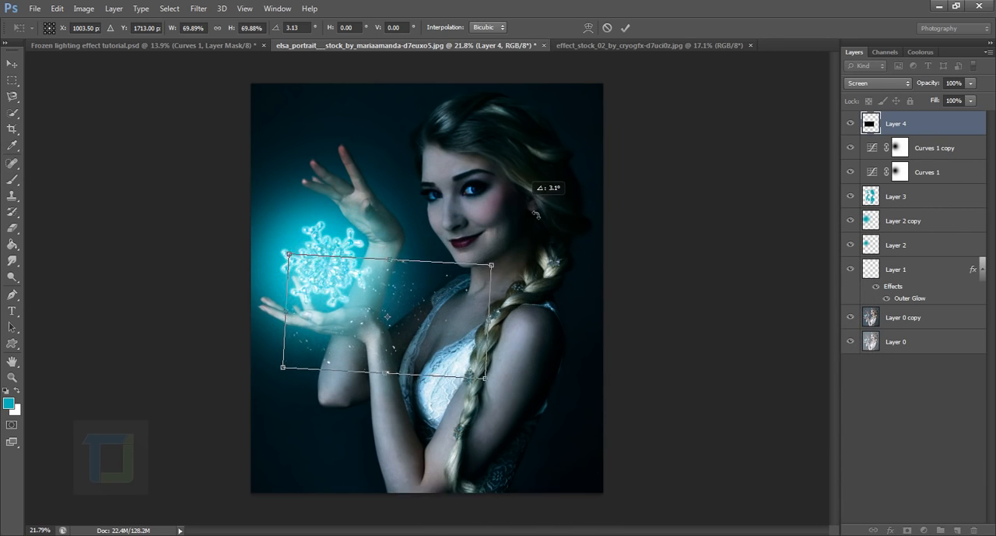
pyautogui.moveTo(534, 190); pyautogui.dragTo(549, 389)
pyautogui.moveTo(436, 358); pyautogui.dragTo(380, 318)
pyautogui.moveTo(389, 156); pyautogui.dragTo(477, 236)
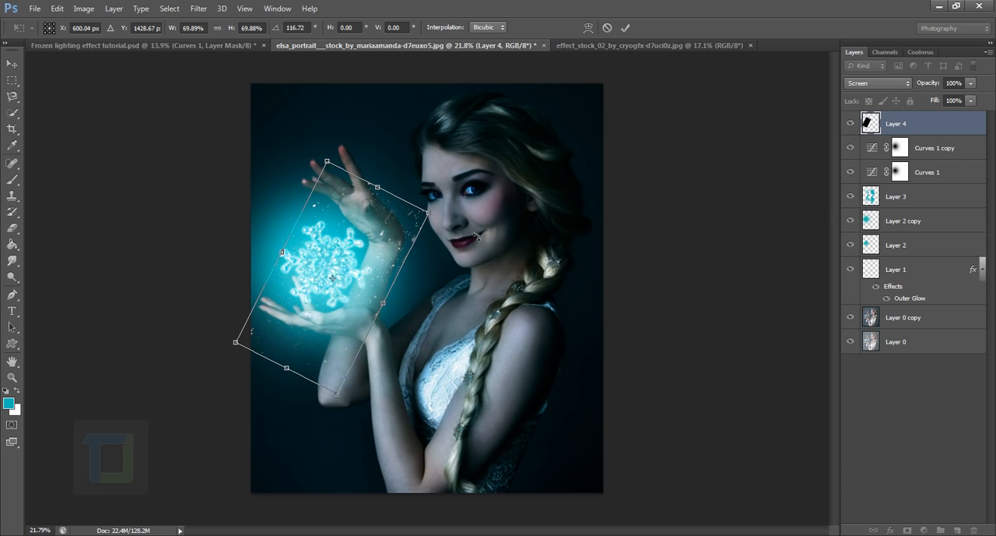
pyautogui.moveTo(375, 253); pyautogui.dragTo(360, 241)
pyautogui.moveTo(416, 204); pyautogui.dragTo(386, 227)
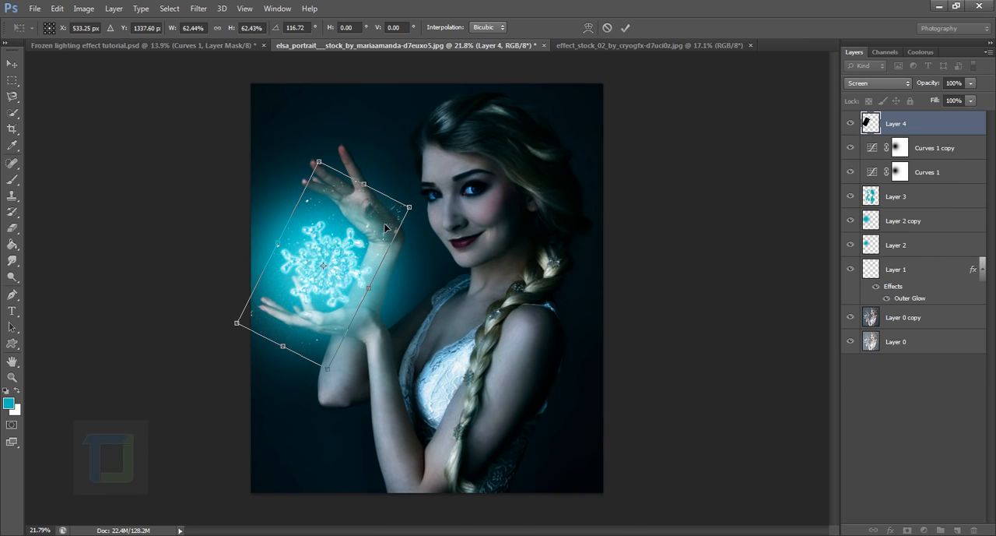
pyautogui.press('Return')
# Add a layer mask to Layer 4 and set the brush size to 500 px
pyautogui.scroll(5, 535, 432)
pyautogui.scroll(-4, 538, 420)
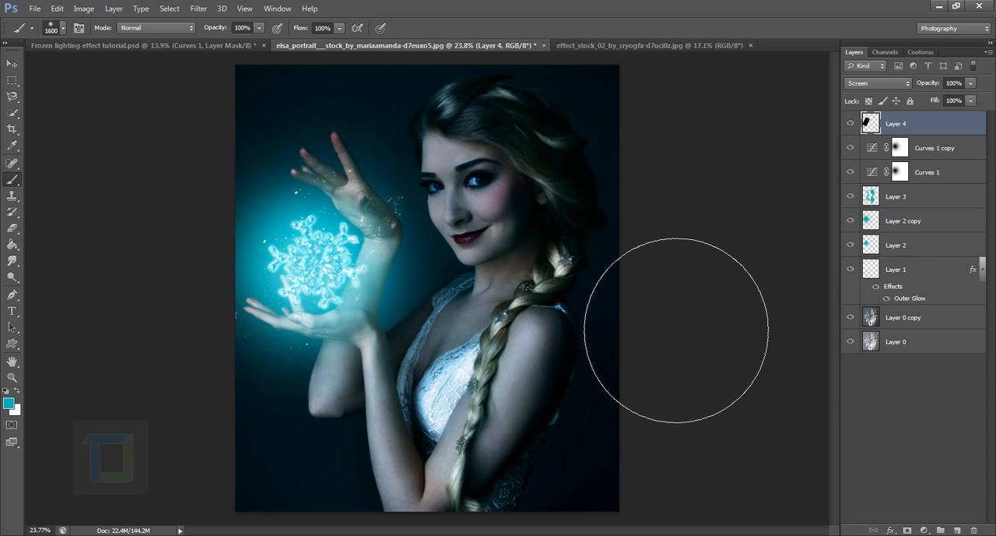
pyautogui.press('[')
pyautogui.press('[')
pyautogui.press('[')
pyautogui.press('[')
pyautogui.press('[')
pyautogui.press('[')
pyautogui.press('[')
pyautogui.press('[')
pyautogui.press('[')
pyautogui.press('[')
pyautogui.press('[')
pyautogui.press('[')
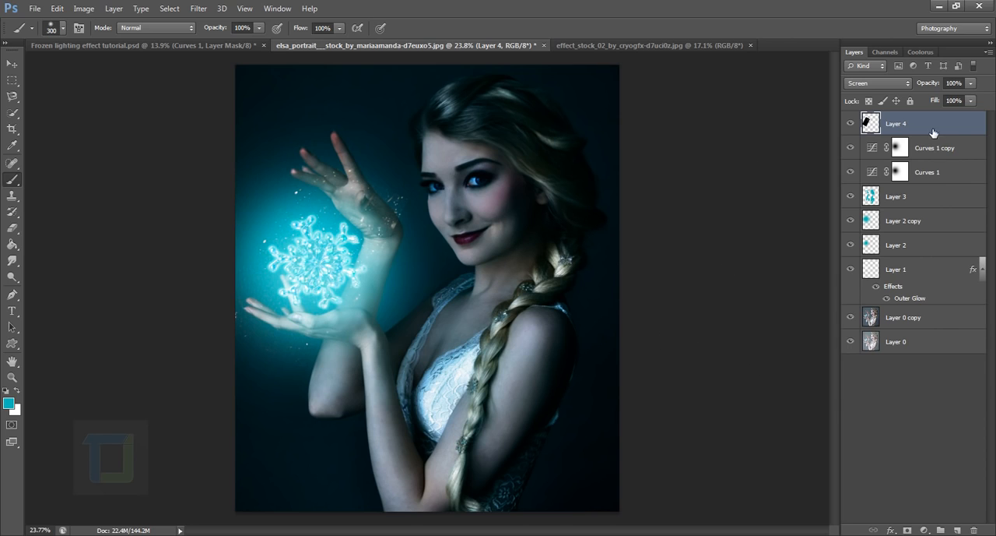
pyautogui.click(907, 530)
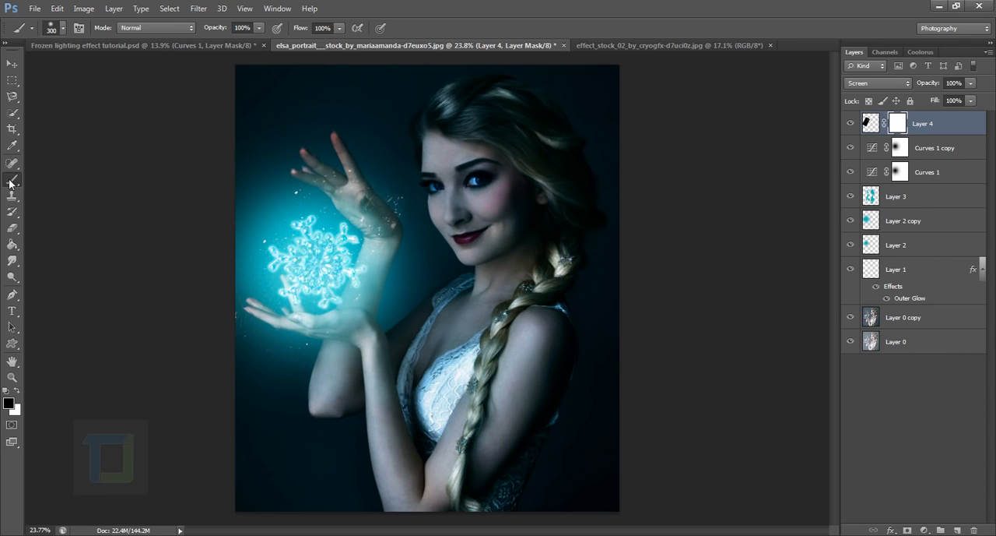
pyautogui.press(']')
pyautogui.press(']')
# Paint black on Layer 4's mask to hide the stray particles over the hands and around the edges of the glow
pyautogui.moveTo(430, 223); pyautogui.dragTo(460, 298)
pyautogui.click(362, 430)
pyautogui.rightClick(507, 230)
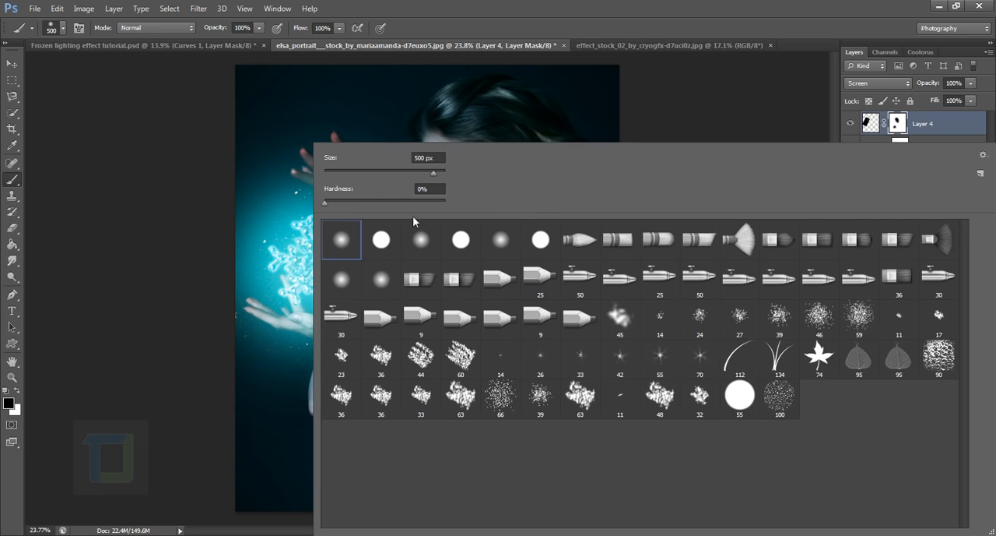
pyautogui.click(483, 23)
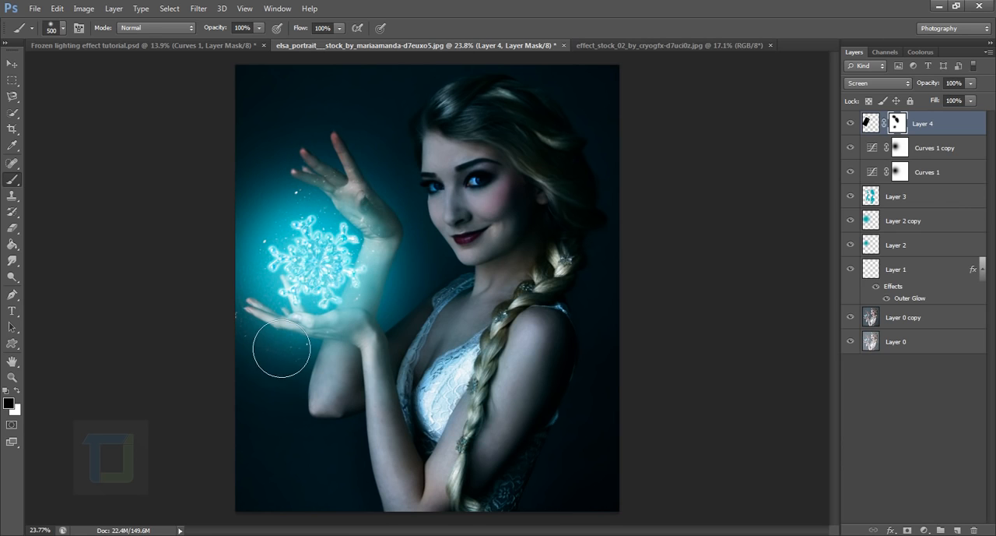
pyautogui.moveTo(281, 348)
pyautogui.mouseDown()
pyautogui.moveTo(283, 407)
pyautogui.moveTo(334, 427)
pyautogui.moveTo(358, 424)
pyautogui.moveTo(334, 404)
pyautogui.mouseUp()
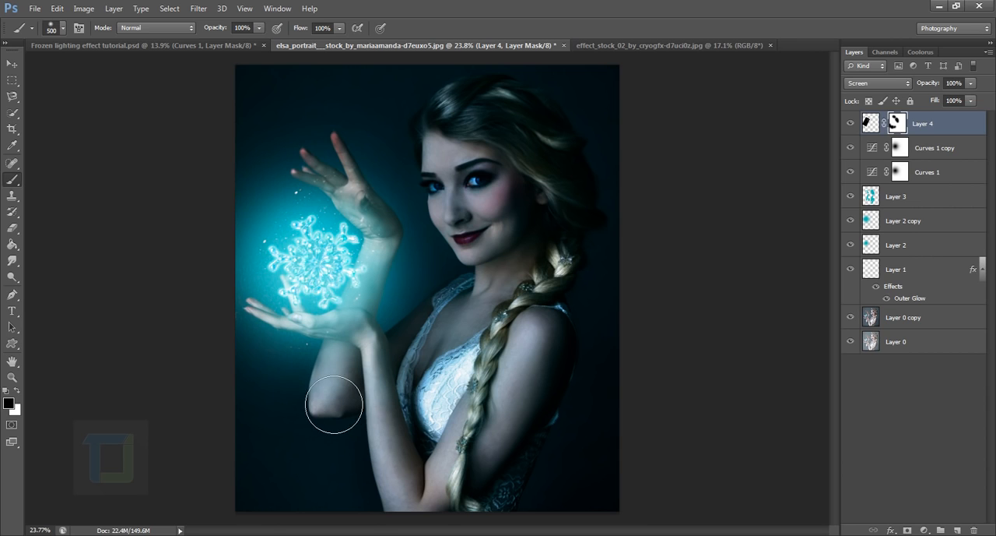
pyautogui.scroll(7, 381, 320)
pyautogui.moveTo(401, 163); pyautogui.dragTo(440, 222)
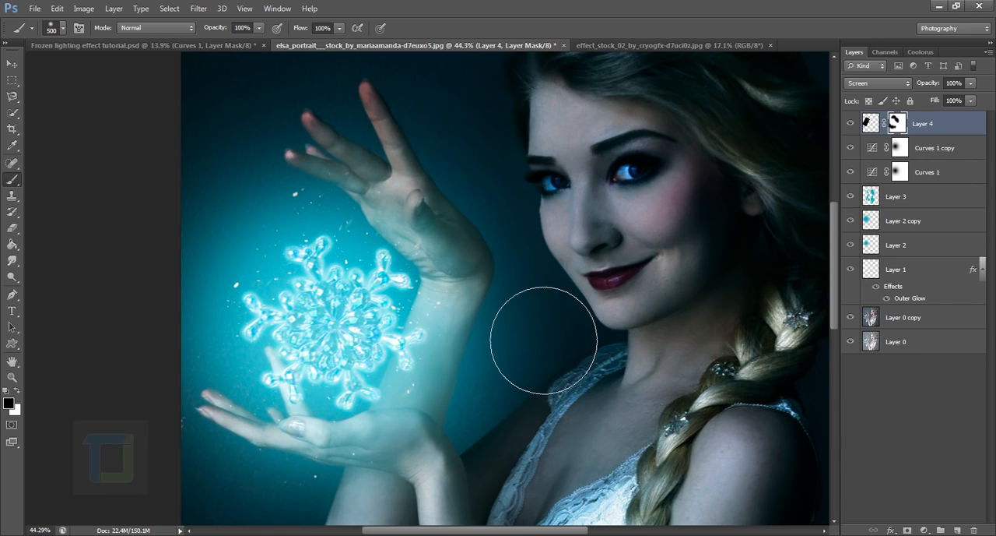
# Duplicate Layer 4, rotate the copy about -46° with Free Transform, and shift it slightly over the snowflake
pyautogui.scroll(-3, 335, 483)
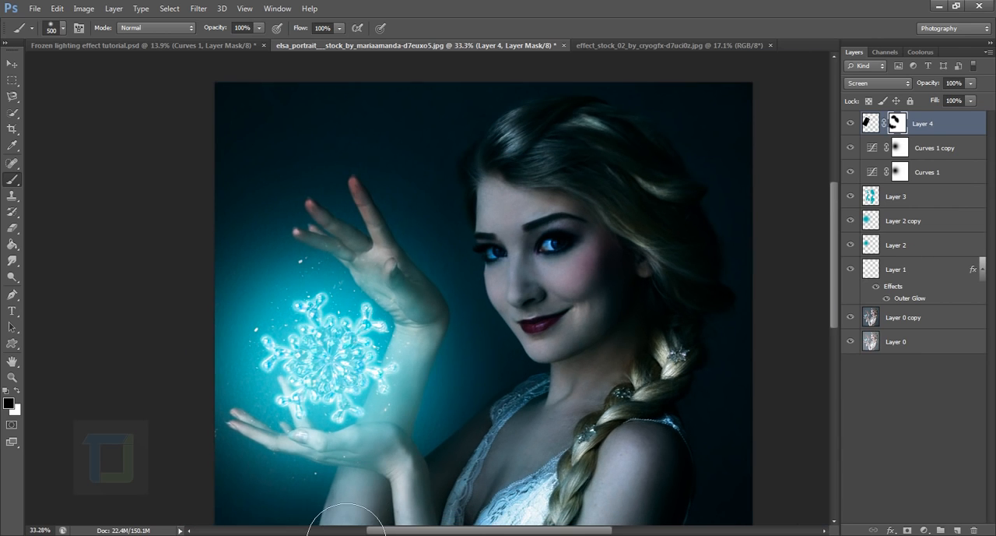
pyautogui.scroll(-3, 347, 523)
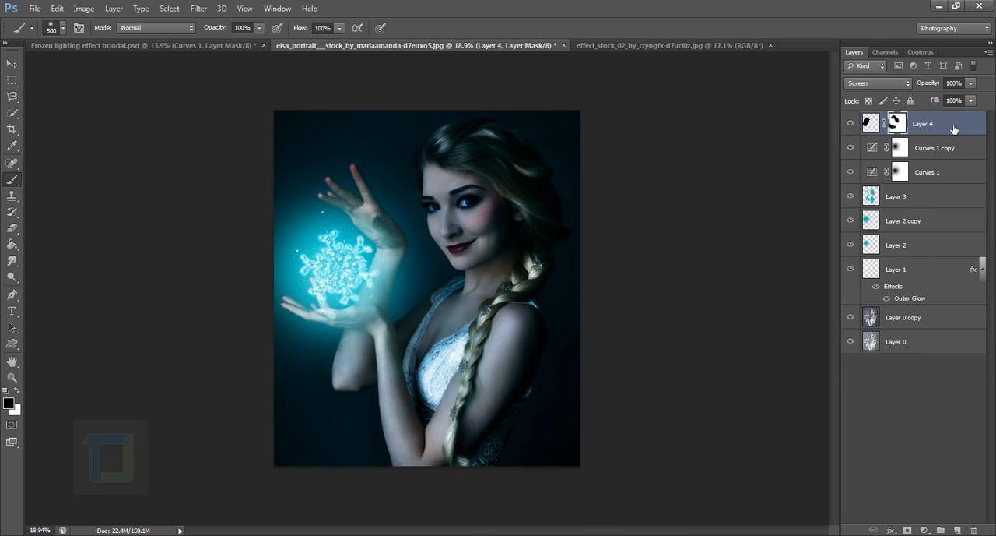
pyautogui.hotkey('ctrl', 'j')
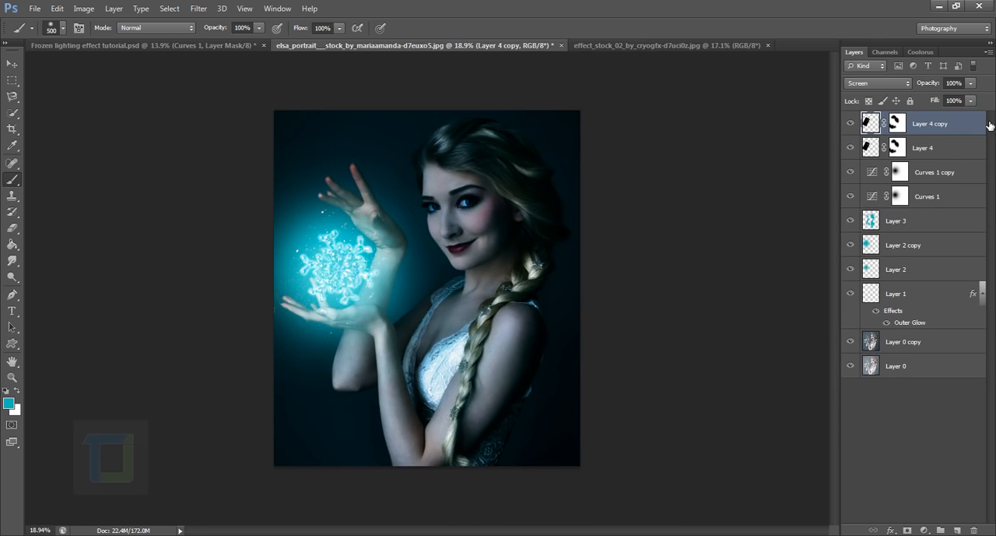
pyautogui.hotkey('ctrl', 't')
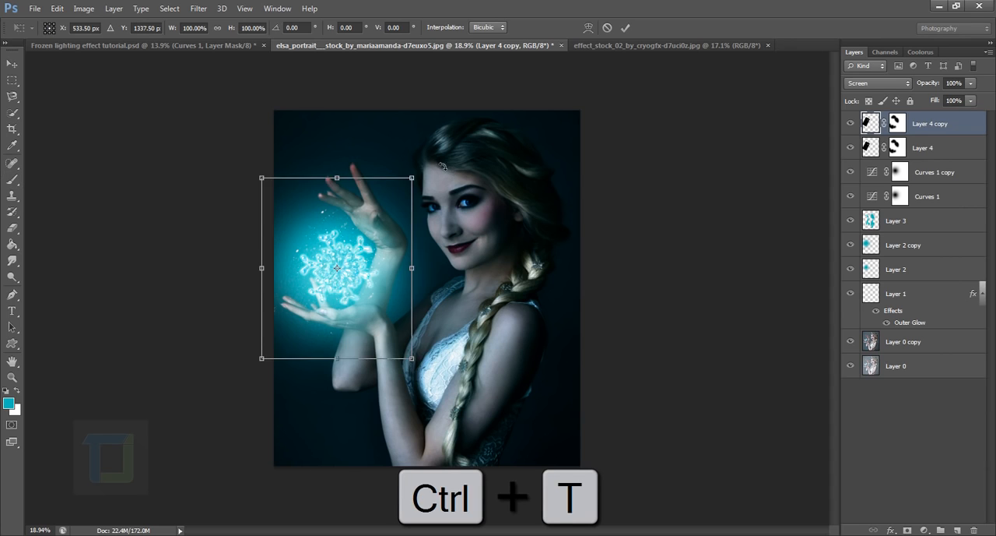
pyautogui.moveTo(442, 165); pyautogui.dragTo(342, 117)
pyautogui.moveTo(365, 257); pyautogui.dragTo(360, 259)
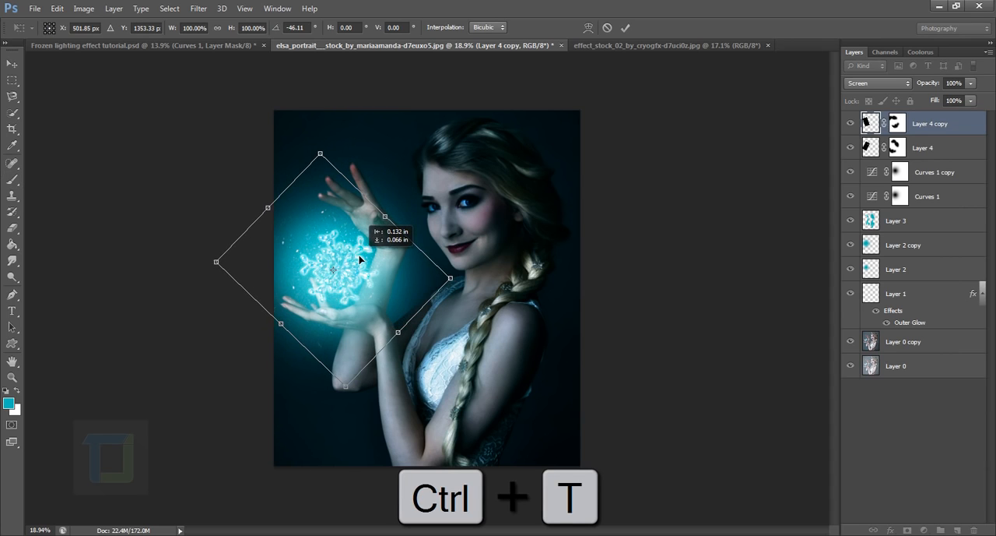
pyautogui.press('b')
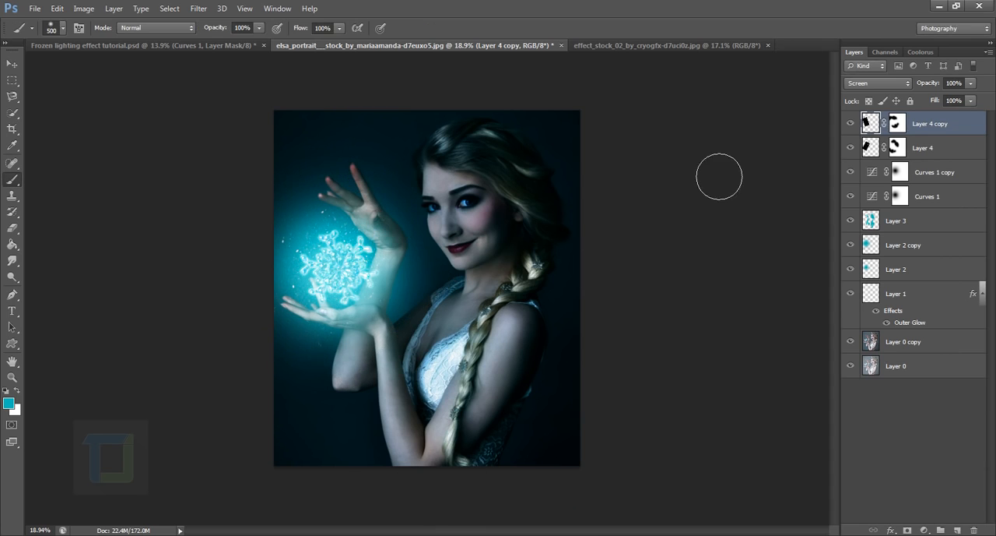
# Duplicate Layer 4 copy, rotate the new copy about 17°, enlarge it slightly, and nudge it up and to the right
pyautogui.moveTo(944, 127); pyautogui.dragTo(957, 529)
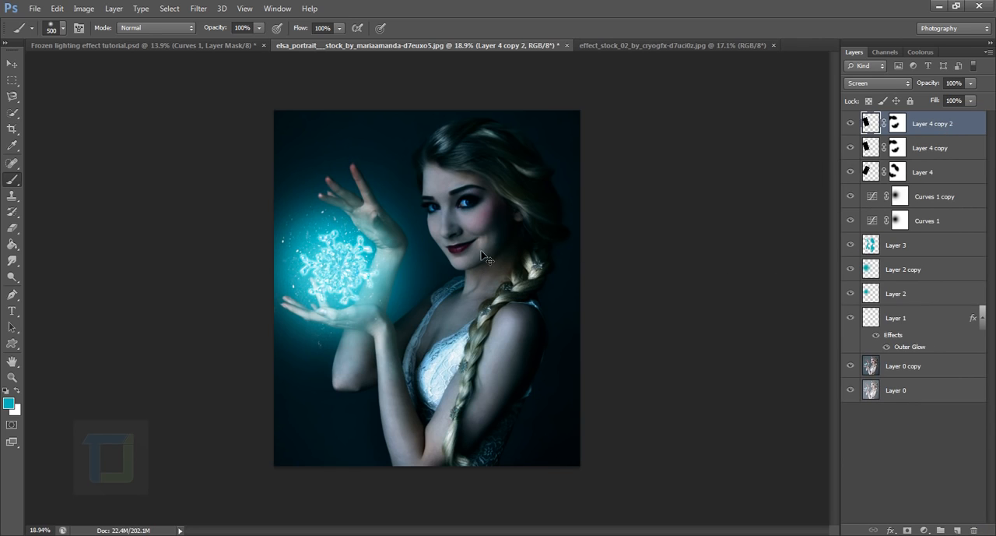
pyautogui.hotkey('ctrl', 't')
pyautogui.moveTo(467, 154); pyautogui.dragTo(488, 182)
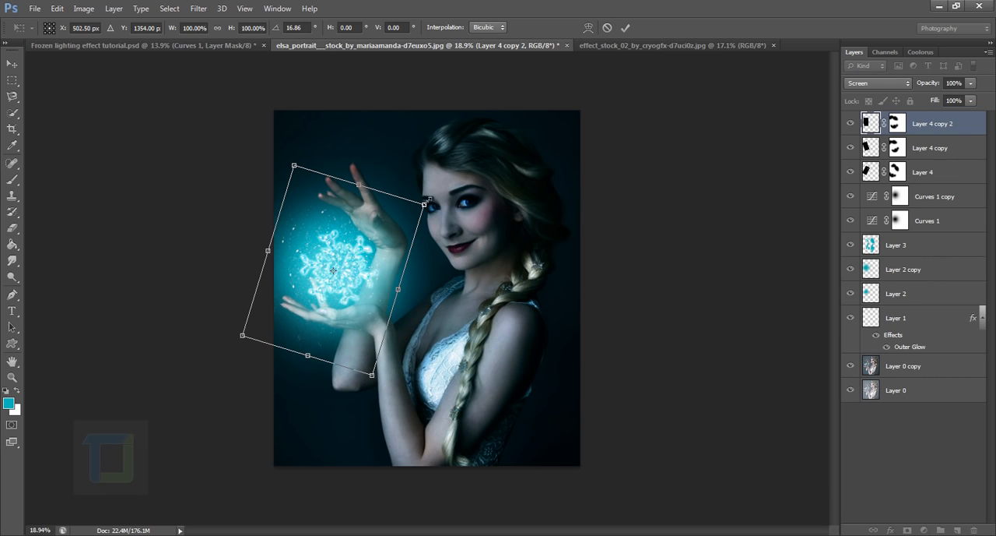
pyautogui.moveTo(425, 204); pyautogui.dragTo(444, 197)
pyautogui.moveTo(361, 236); pyautogui.dragTo(369, 226)
pyautogui.press('Return')
pyautogui.press('b')
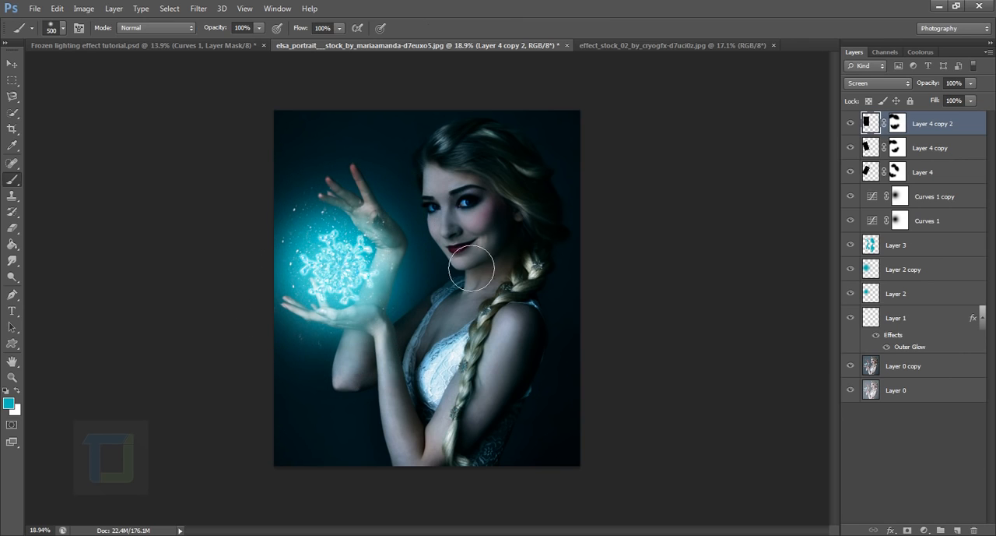
# Duplicate Layer 4 copy 2, rotate the new copy about 100° with Free Transform, and position it over the snowflake
pyautogui.scroll(3, 292, 278)
pyautogui.moveTo(954, 137); pyautogui.dragTo(959, 529)
pyautogui.scroll(-3, 327, 277)
pyautogui.click(17, 67)
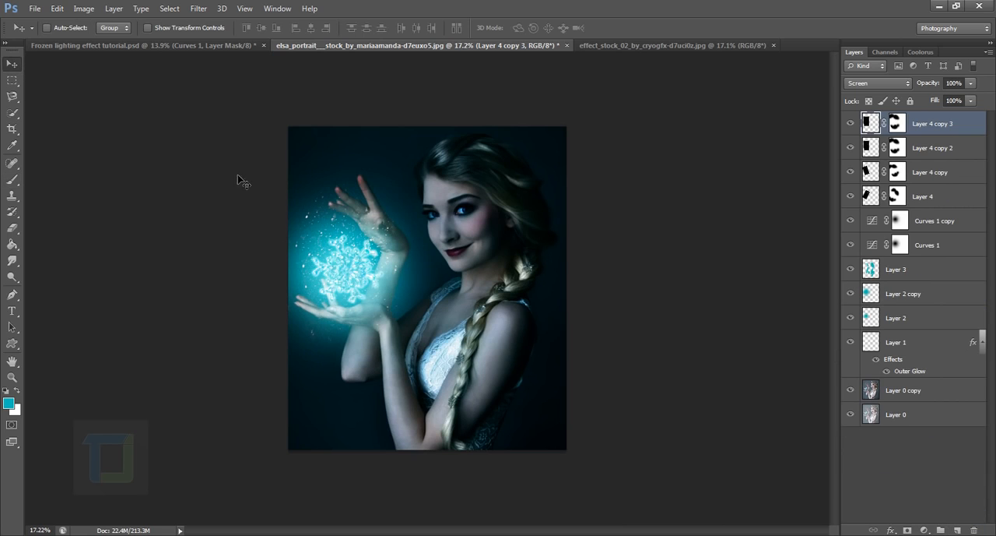
pyautogui.moveTo(334, 268); pyautogui.dragTo(335, 273)
pyautogui.hotkey('ctrl', 't')
pyautogui.moveTo(459, 174); pyautogui.dragTo(436, 327)
pyautogui.moveTo(394, 290); pyautogui.dragTo(383, 286)
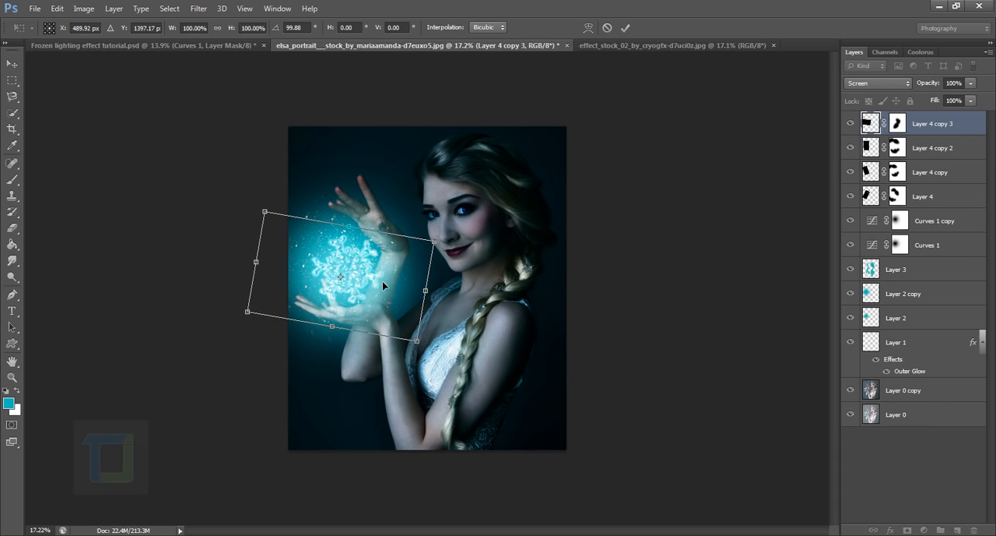
pyautogui.press('Return')
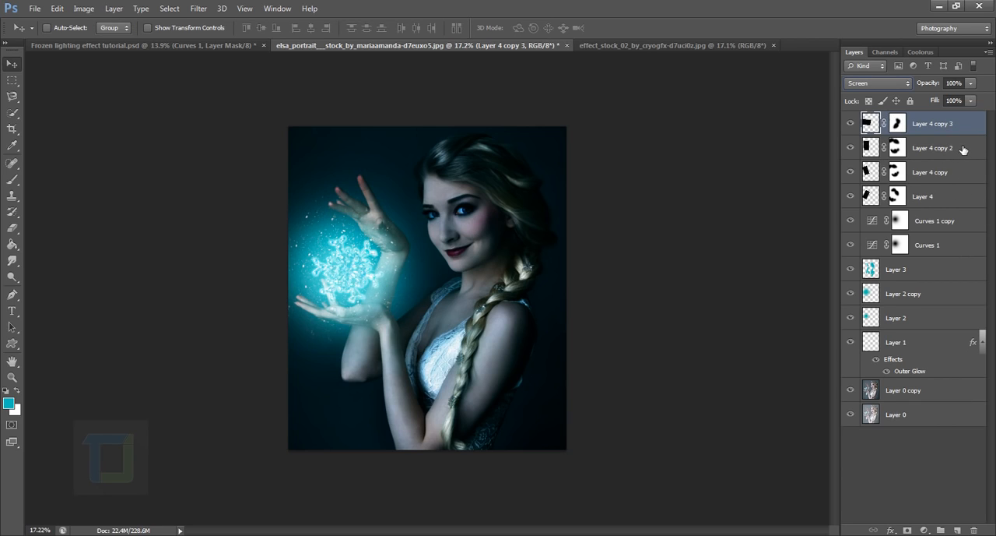
# Group Layer 4 and its three copies into one layer group, check its contents, and leave the group collapsed
pyautogui.press('ctrl')
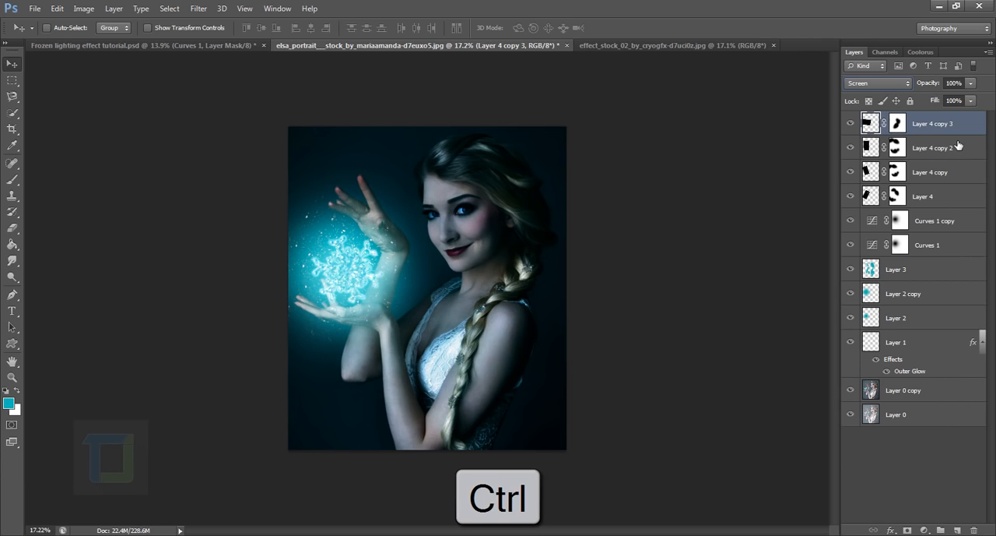
pyautogui.keyDown('ctrl'); pyautogui.click(959, 145); pyautogui.keyUp('ctrl')
pyautogui.keyDown('ctrl'); pyautogui.click(945, 175); pyautogui.keyUp('ctrl')
pyautogui.keyDown('ctrl'); pyautogui.click(947, 199); pyautogui.keyUp('ctrl')
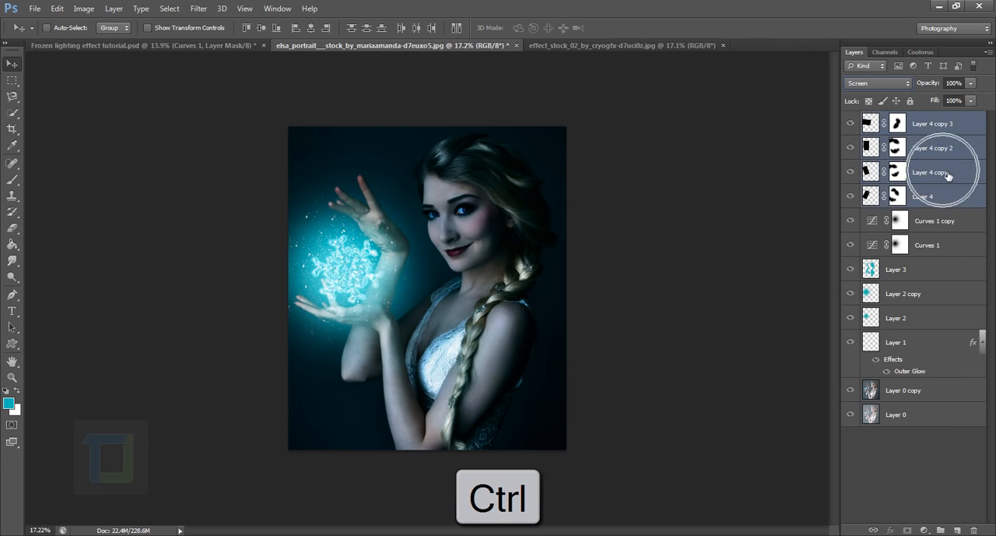
pyautogui.hotkey('ctrl', 'g')
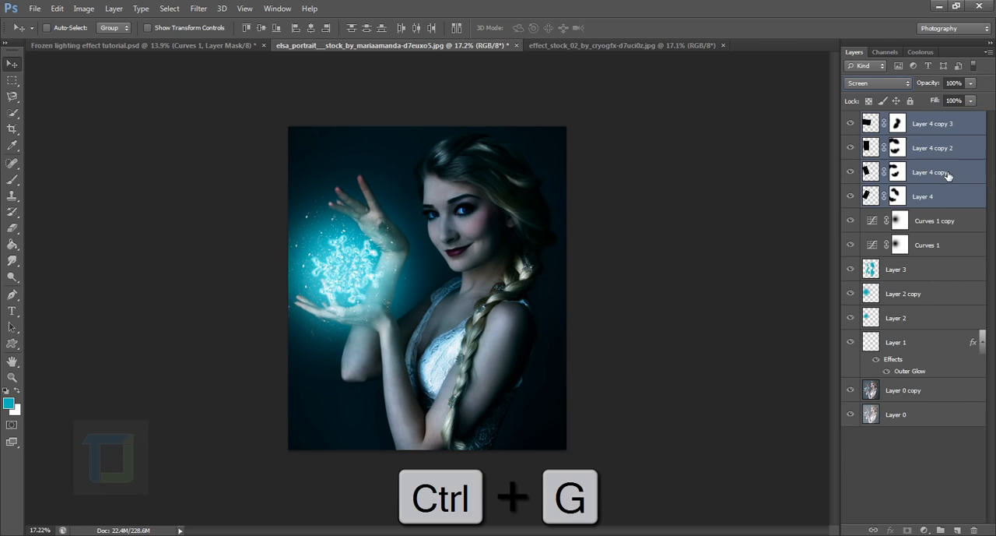
pyautogui.click(851, 121)
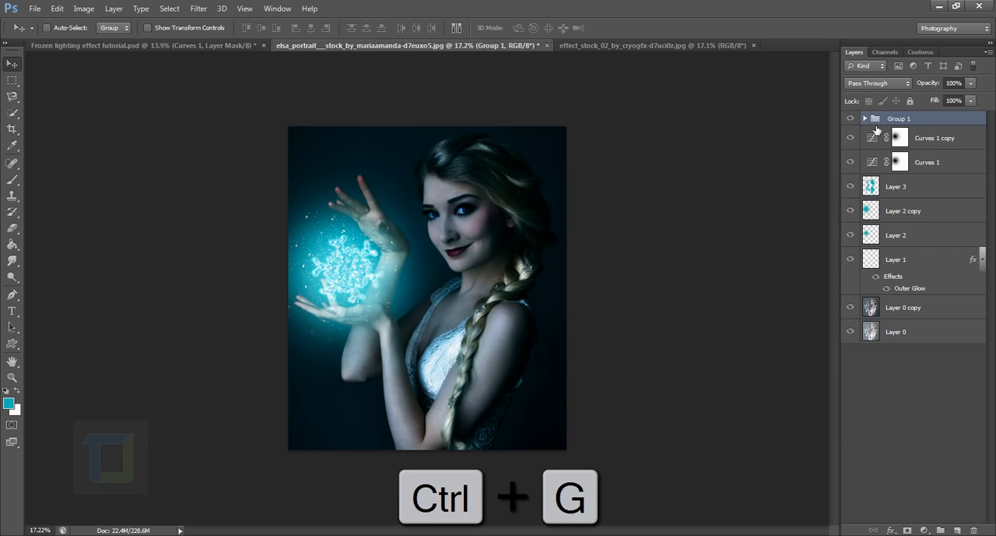
pyautogui.click(864, 118)
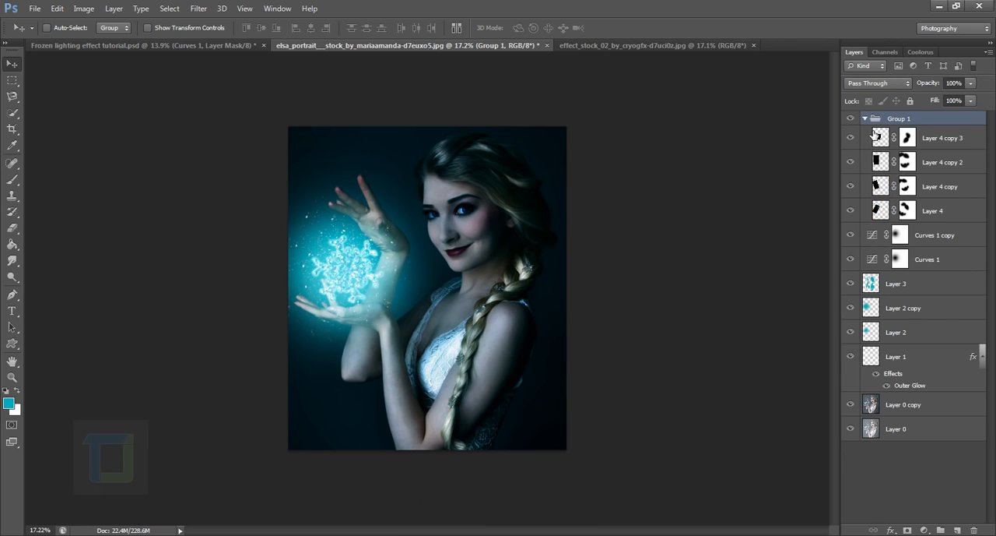
pyautogui.click(864, 119)
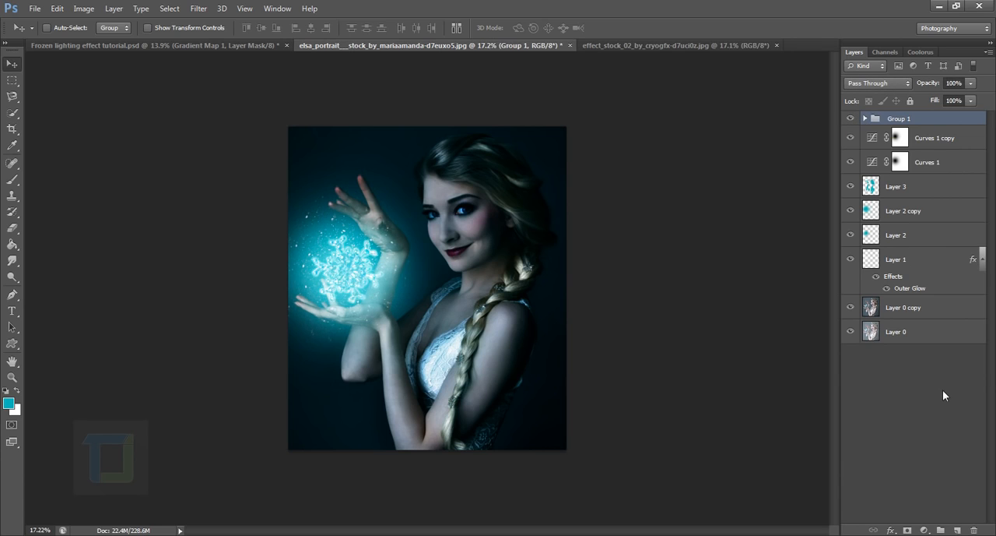
# Add a Solid Color fill layer above the particle group using the dark teal #3e7a7a
pyautogui.click(926, 532)
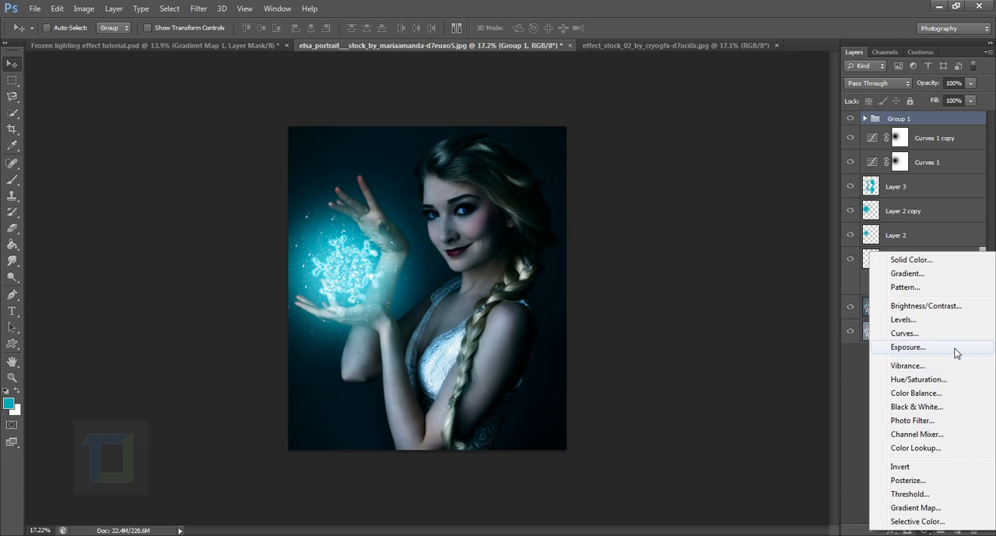
pyautogui.click(858, 480)
pyautogui.click(925, 530)
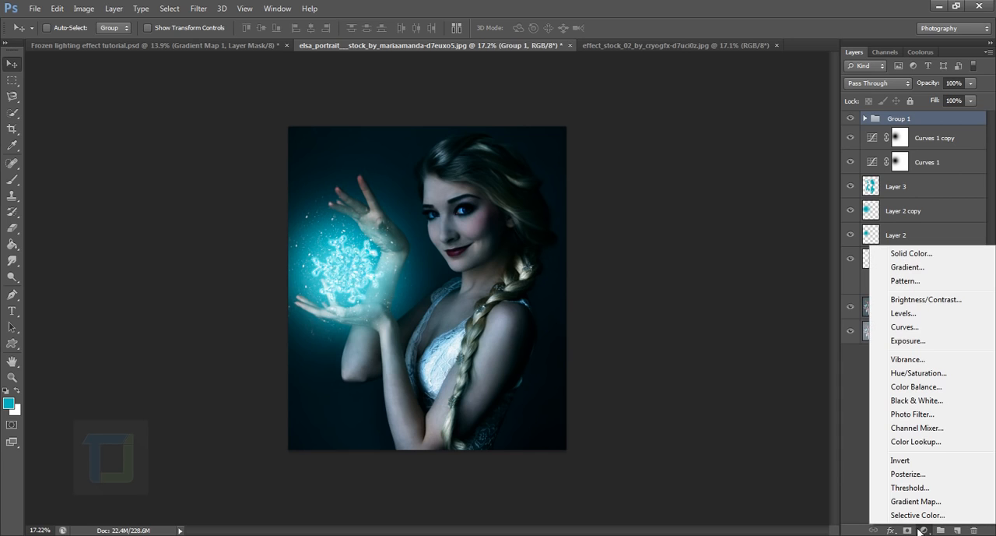
pyautogui.click(908, 253)
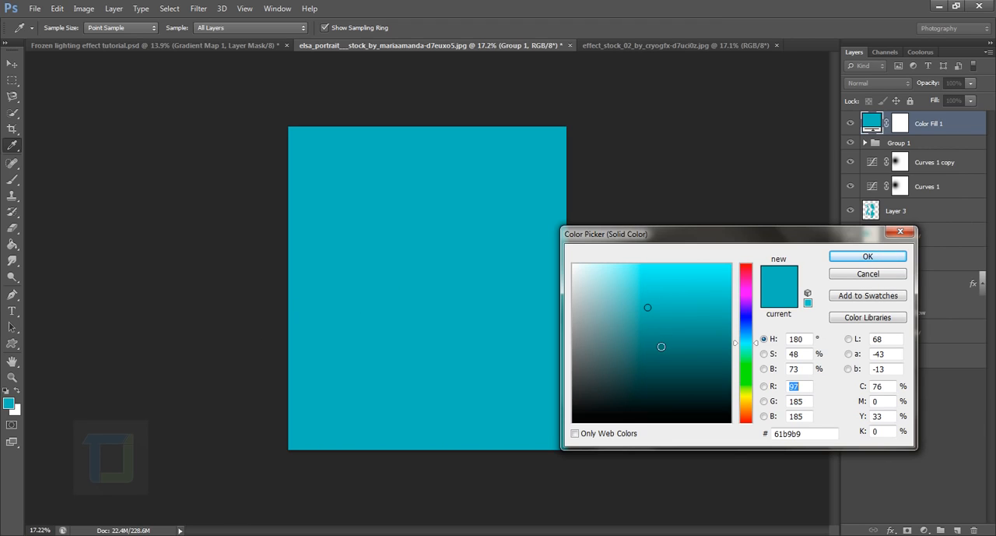
pyautogui.moveTo(661, 346); pyautogui.dragTo(653, 348)
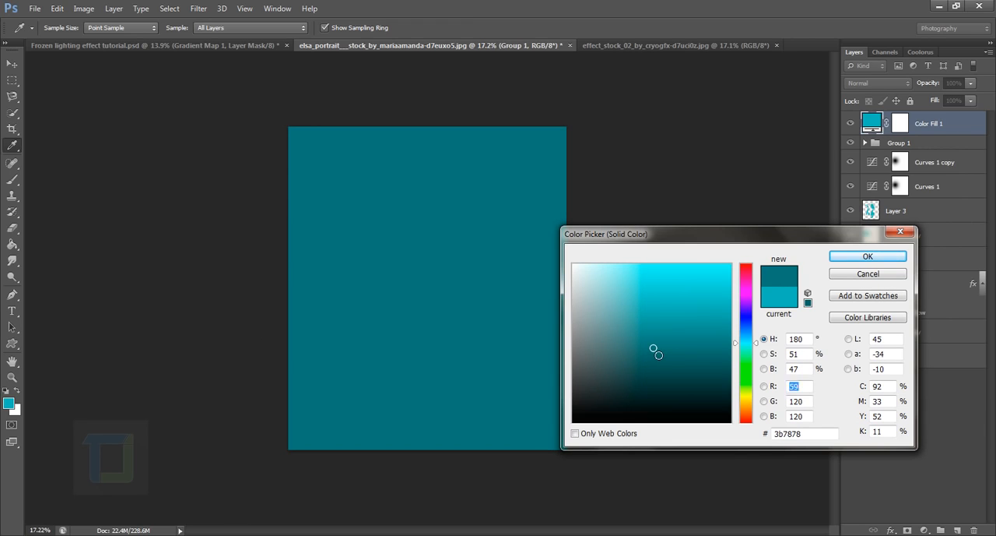
pyautogui.click(654, 351)
pyautogui.click(650, 346)
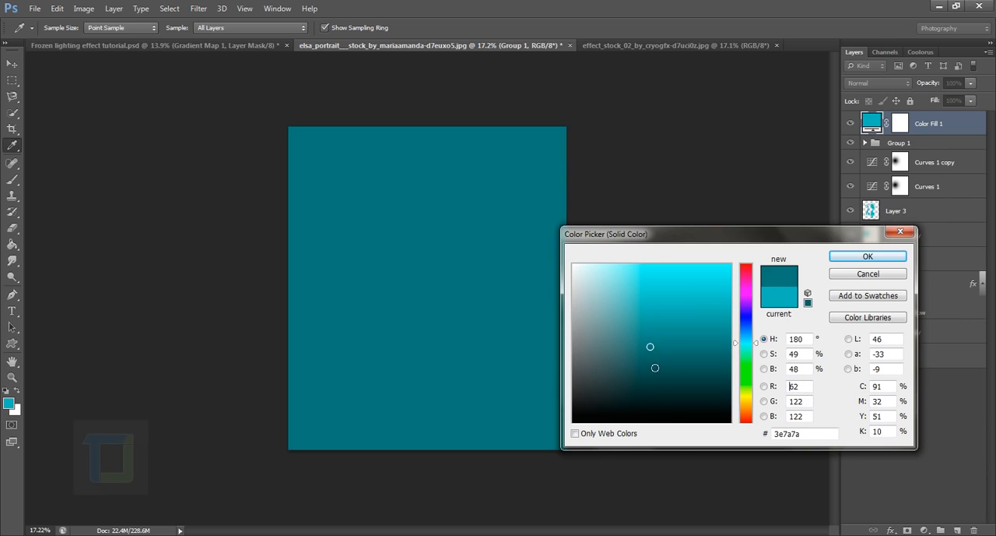
pyautogui.click(860, 260)
# Set the Color Fill 1 layer to Color Dodge at 14% opacity and compare the image with and without it
pyautogui.click(879, 83)
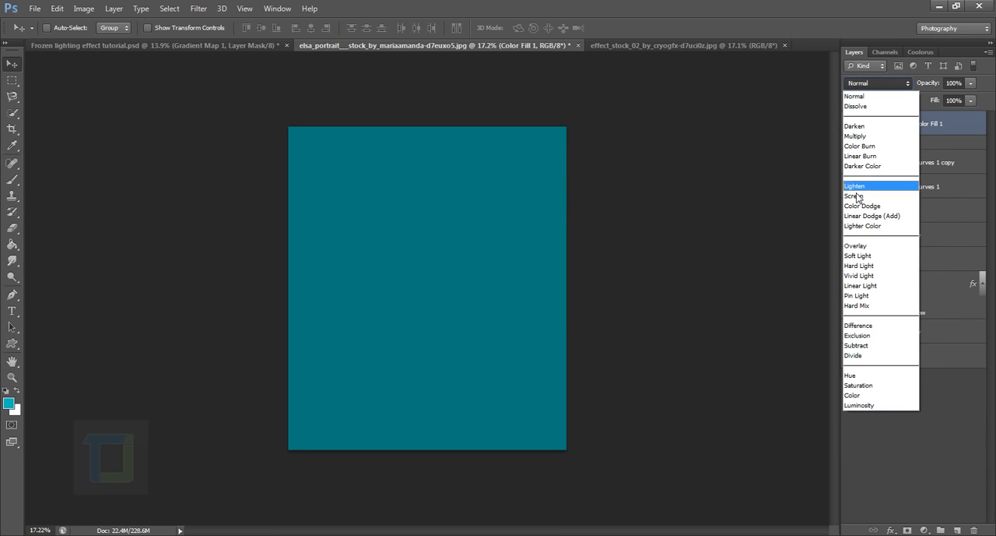
pyautogui.click(867, 206)
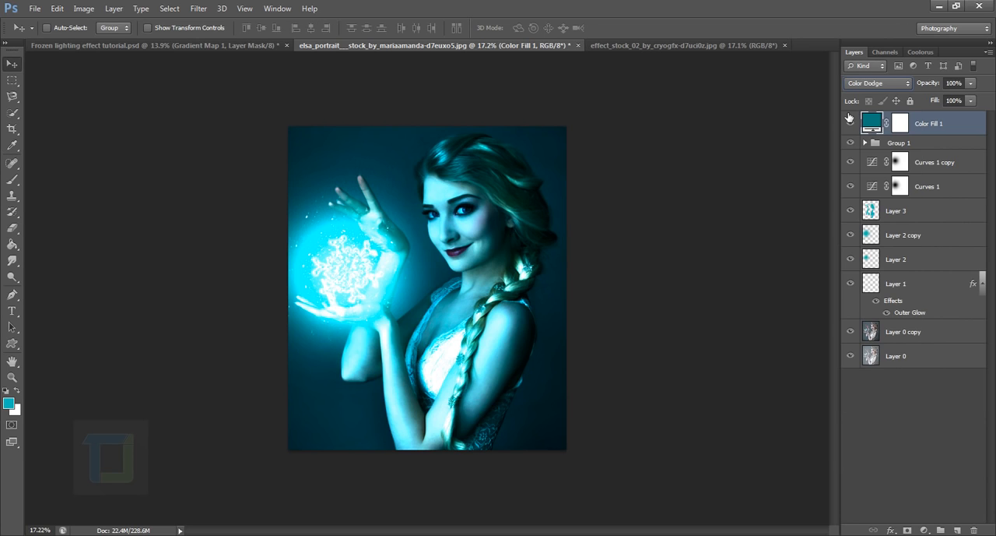
pyautogui.moveTo(929, 88); pyautogui.dragTo(849, 81)
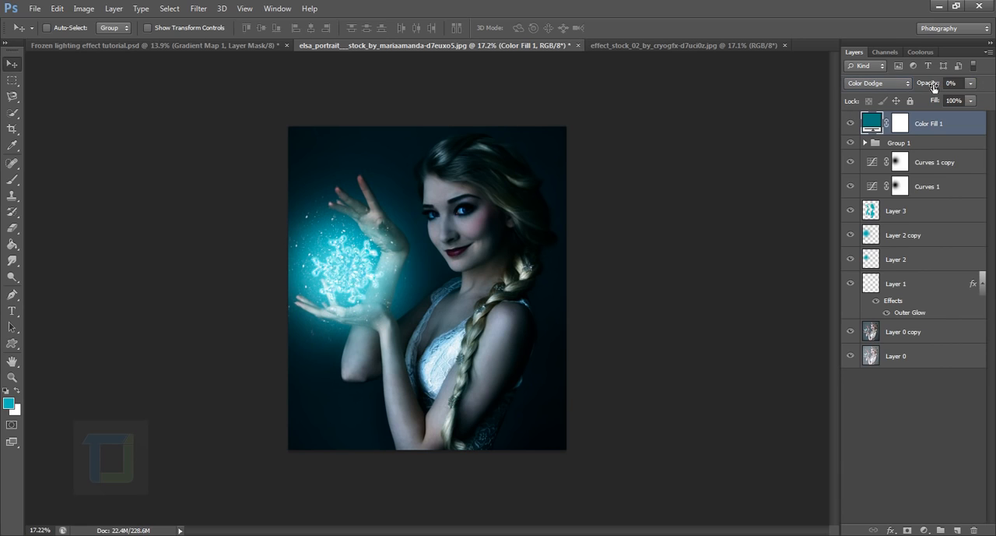
pyautogui.moveTo(925, 88); pyautogui.dragTo(937, 87)
pyautogui.click(851, 123)
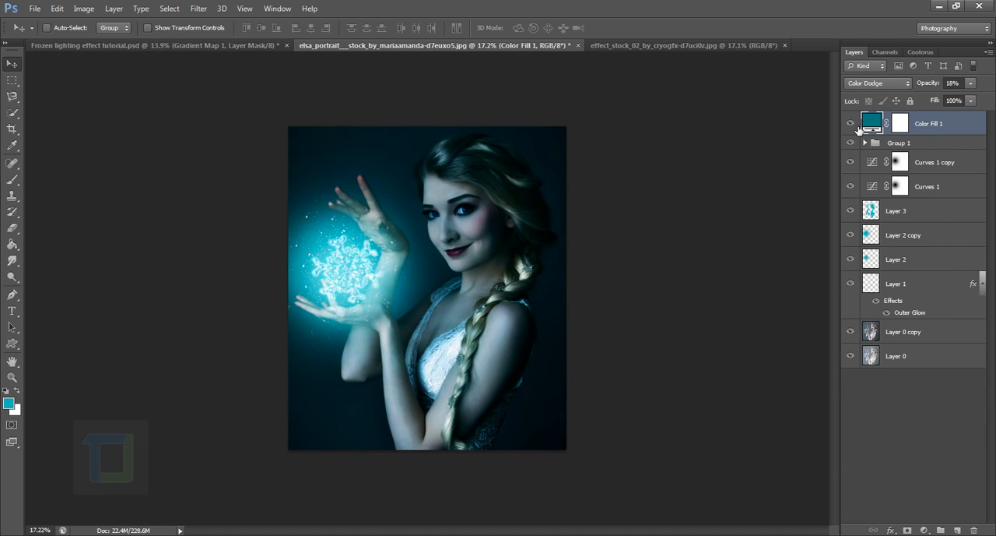
pyautogui.click(933, 85)
pyautogui.click(851, 122)
pyautogui.click(851, 123)
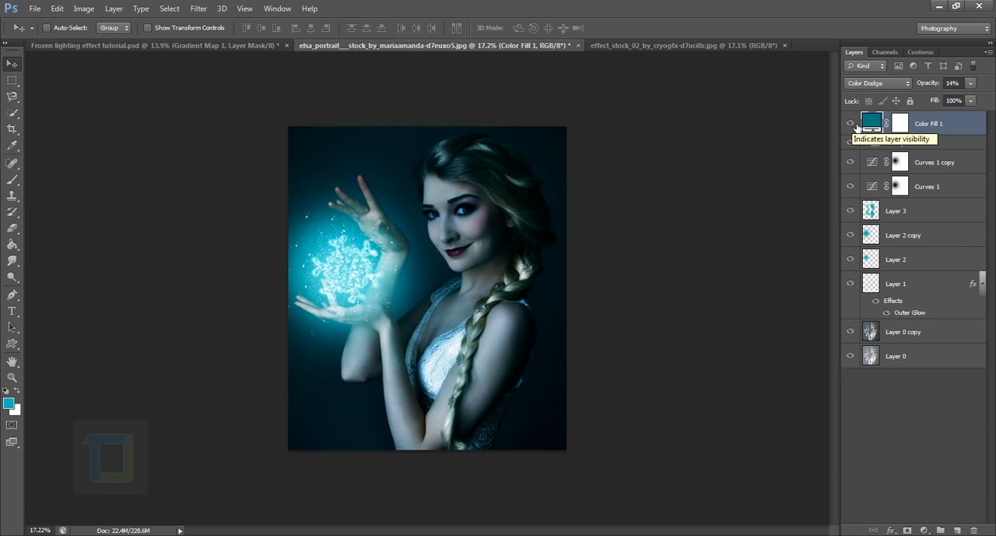
# Add a Gradient Map adjustment layer above Color Fill 1 and load the Violet, Orange preset in the Gradient Editor
pyautogui.click(925, 530)
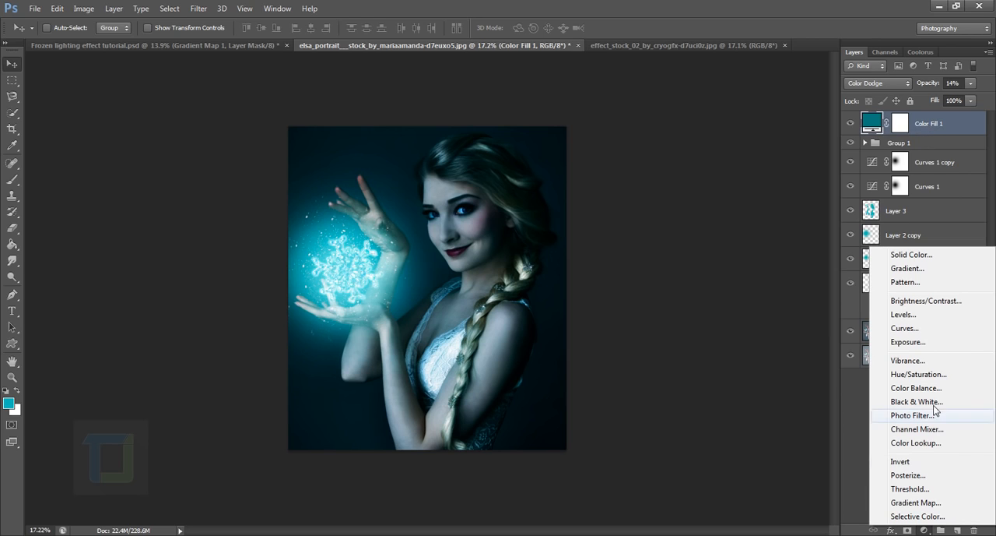
pyautogui.click(916, 503)
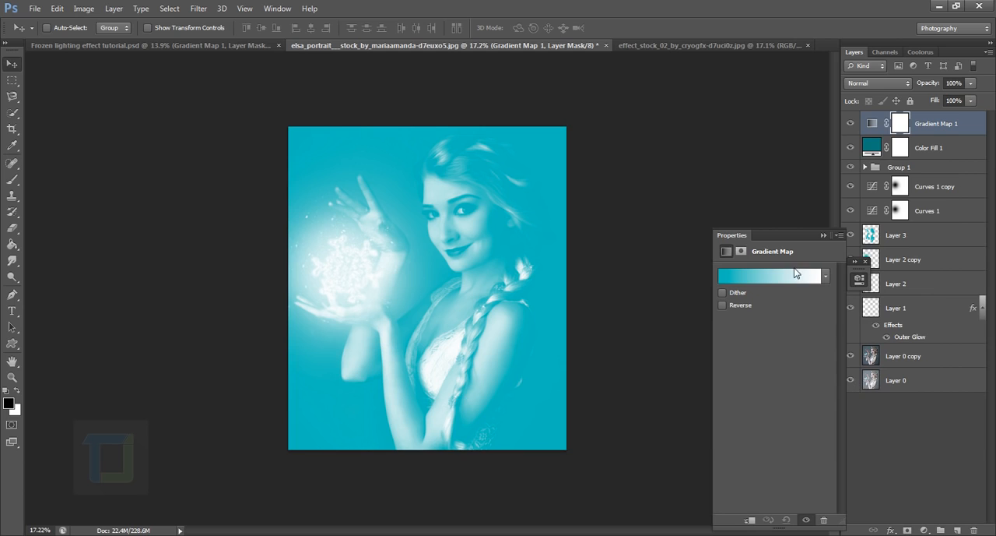
pyautogui.click(794, 277)
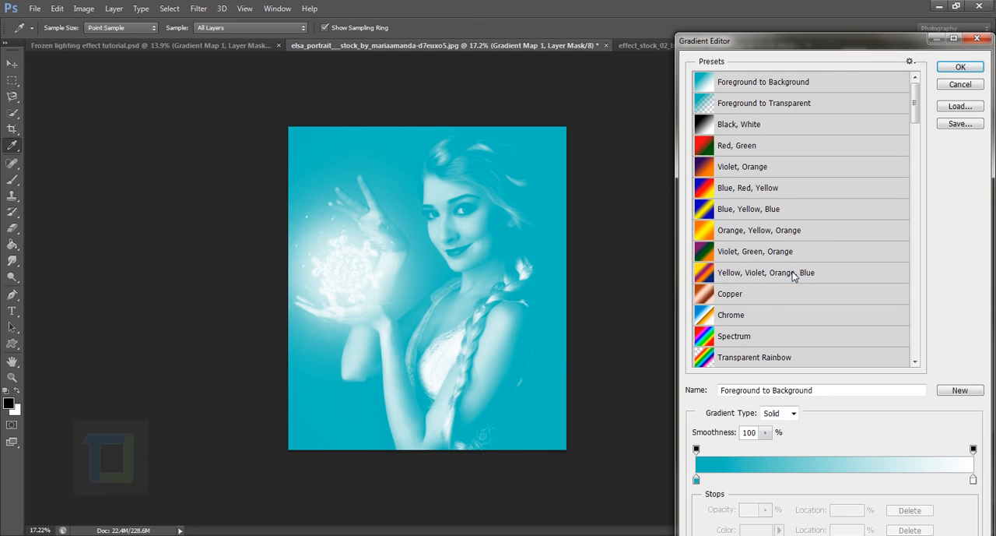
pyautogui.click(752, 172)
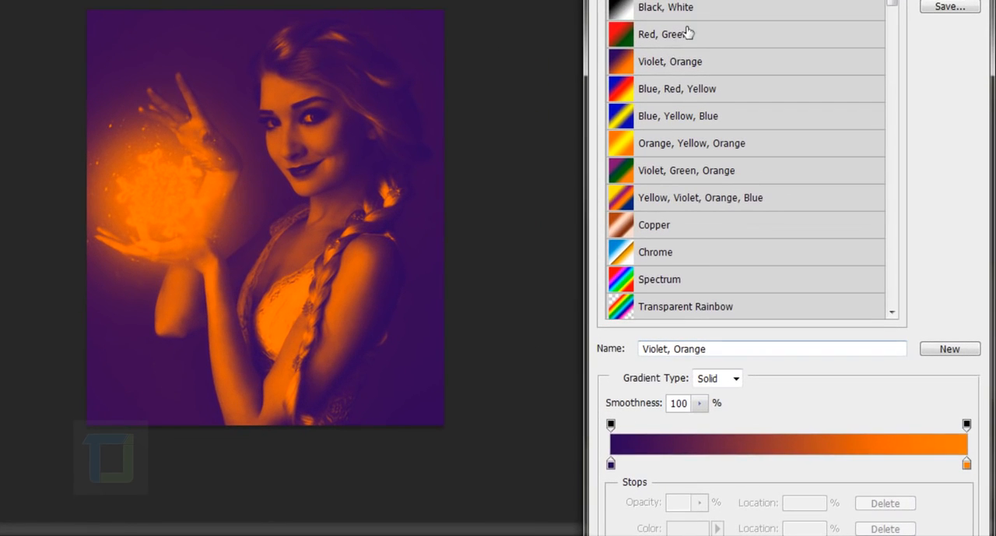
# Change the gradient's orange end stop to turquoise #44d6c7 and accept the edited gradient
pyautogui.click(967, 464)
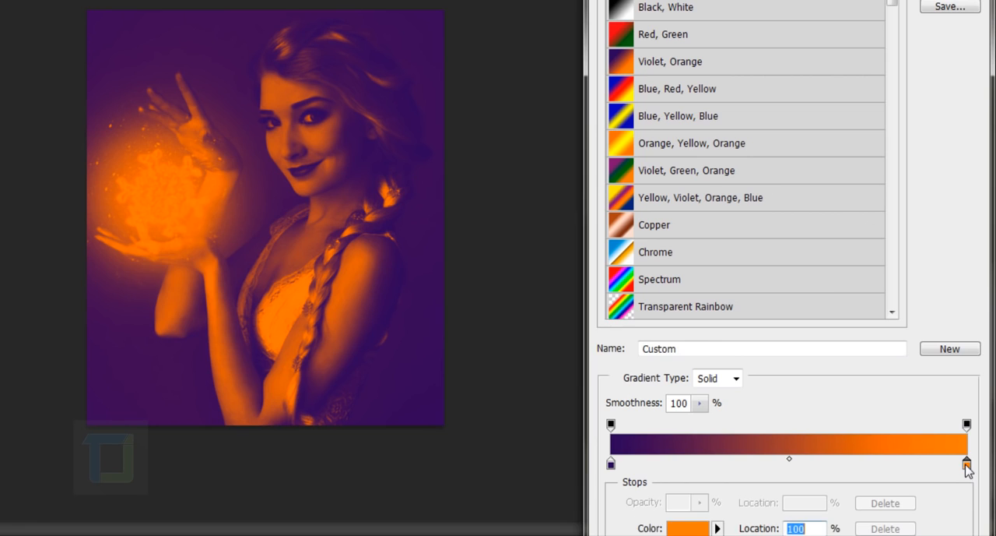
pyautogui.click(703, 529)
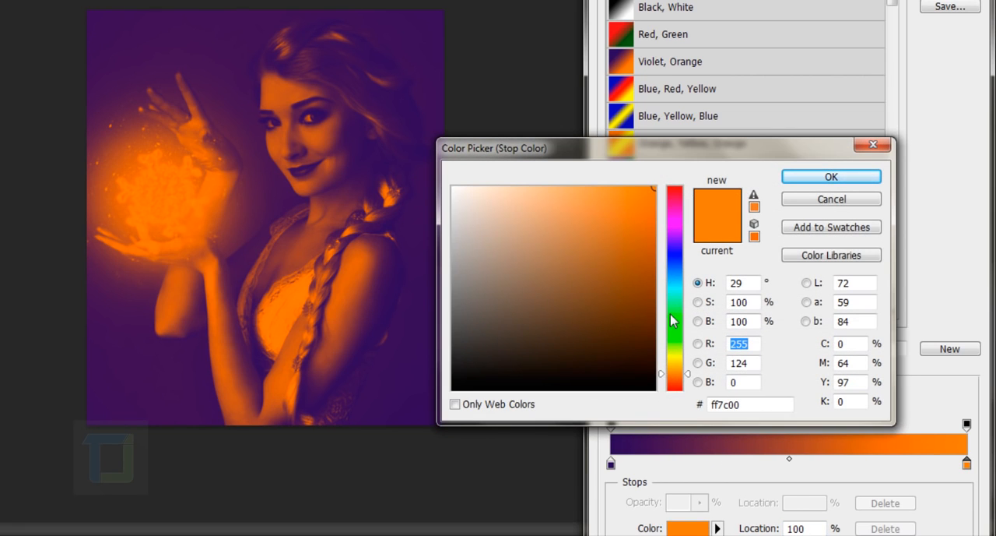
pyautogui.moveTo(674, 288)
pyautogui.mouseDown()
pyautogui.moveTo(674, 279)
pyautogui.moveTo(674, 292)
pyautogui.mouseUp()
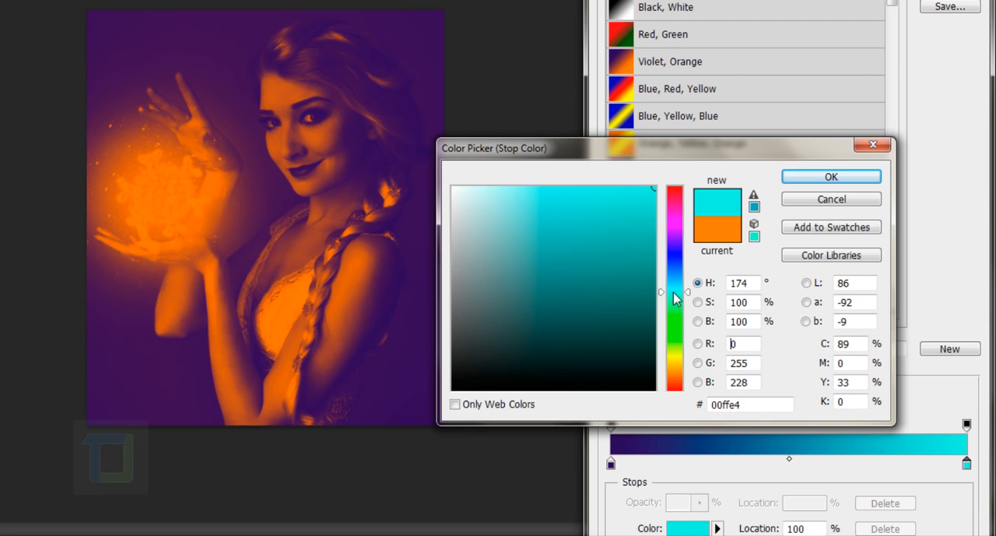
pyautogui.click(594, 228)
pyautogui.click(594, 233)
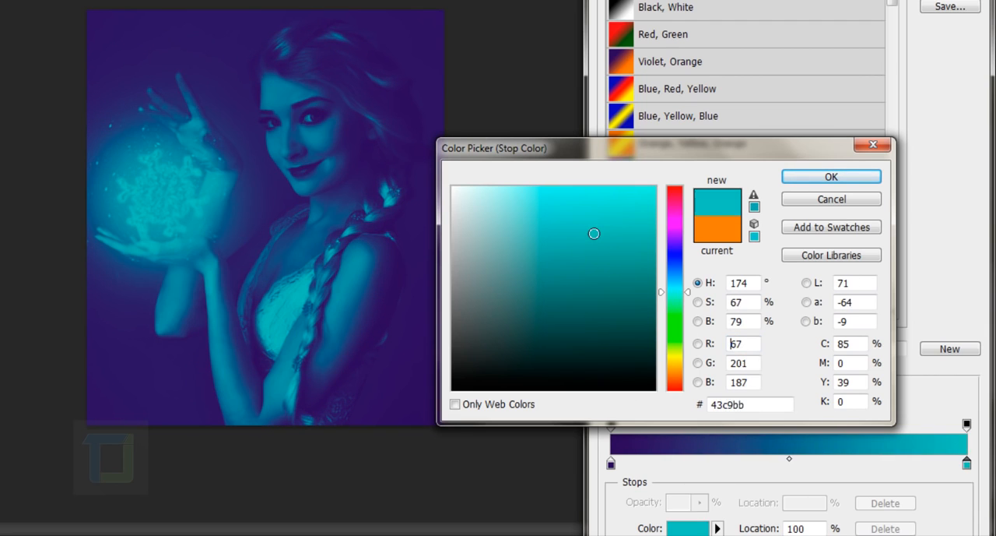
pyautogui.moveTo(594, 232); pyautogui.dragTo(594, 223)
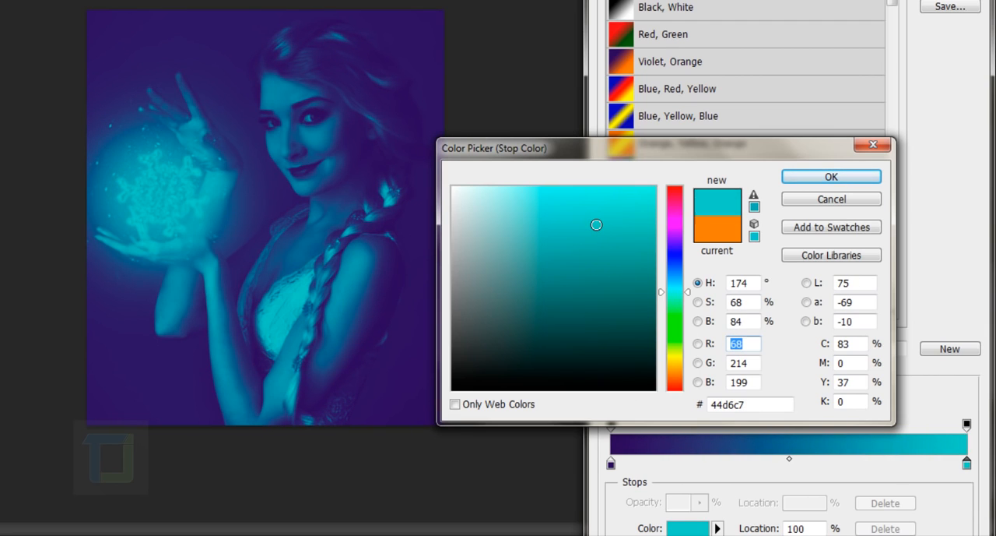
pyautogui.click(831, 177)
pyautogui.press('Return')
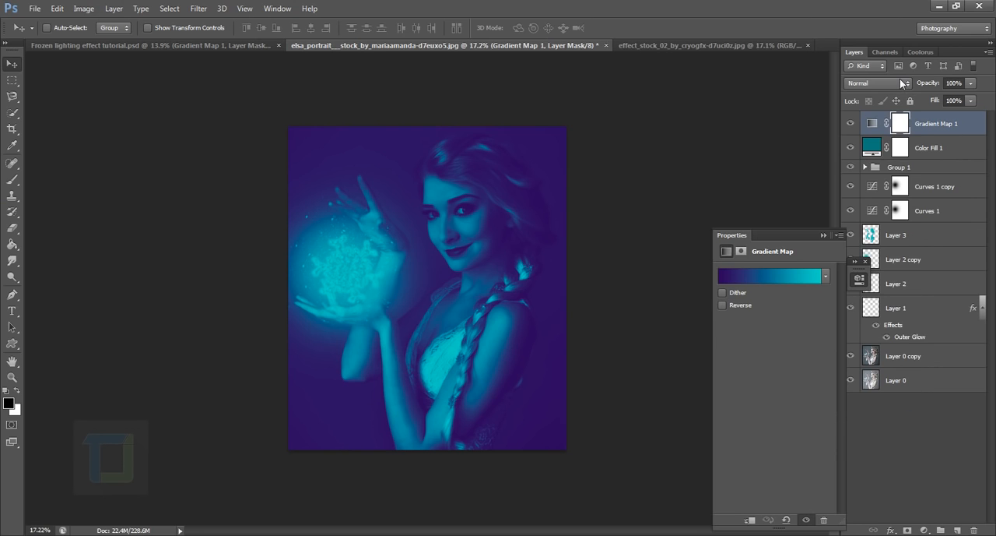
# Set the Gradient Map 1 layer to Soft Light at 46% opacity and compare the image with and without it
pyautogui.click(898, 78)
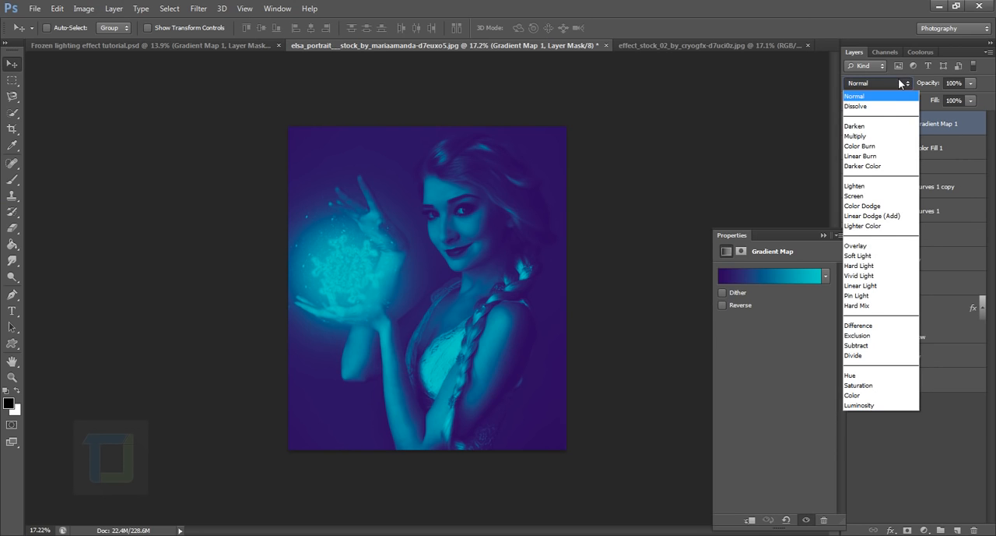
pyautogui.click(864, 256)
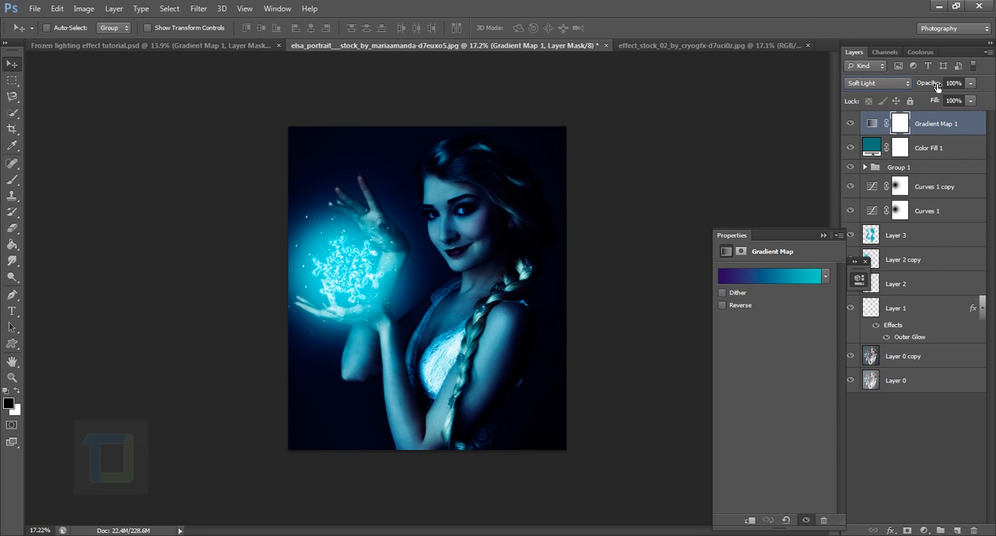
pyautogui.moveTo(937, 86); pyautogui.dragTo(906, 79)
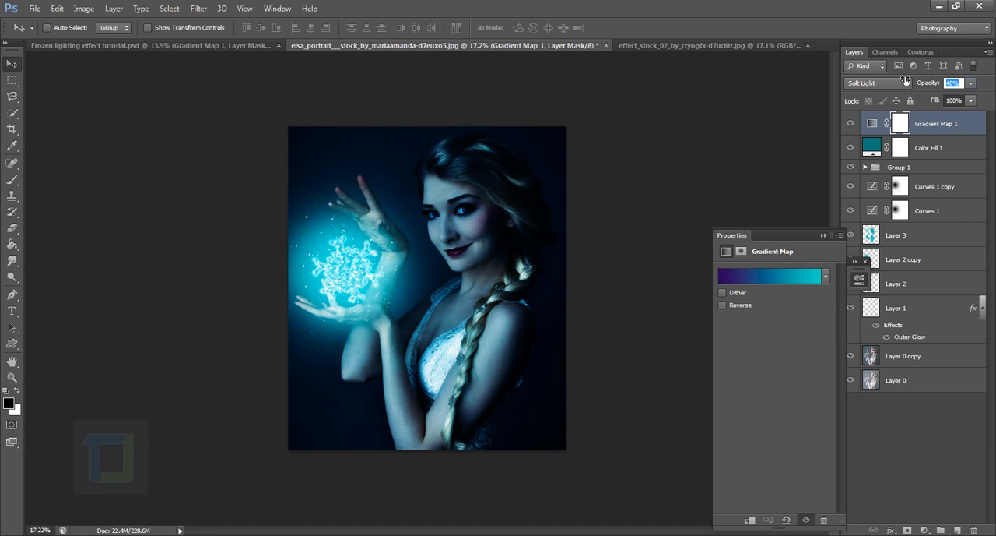
pyautogui.click(899, 122)
pyautogui.click(858, 126)
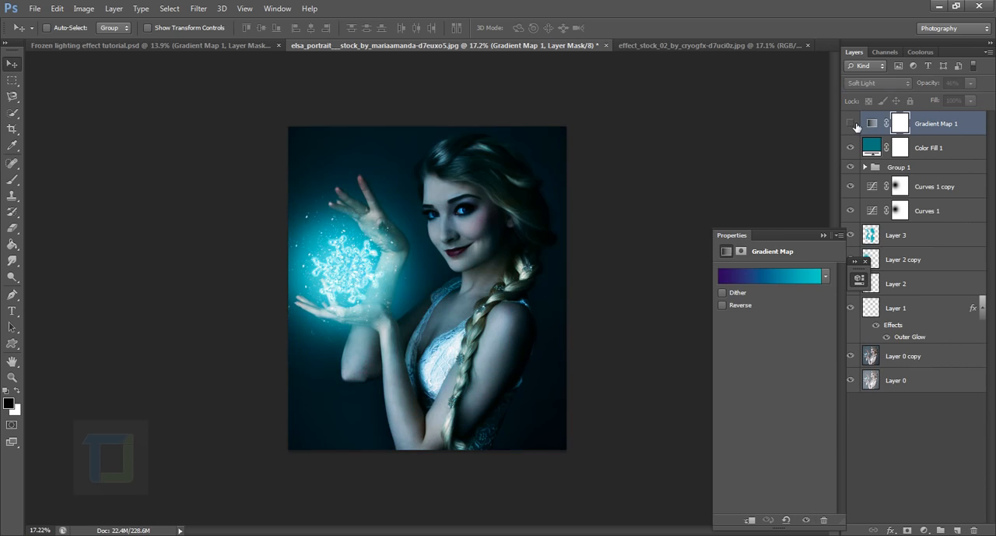
pyautogui.click(857, 125)
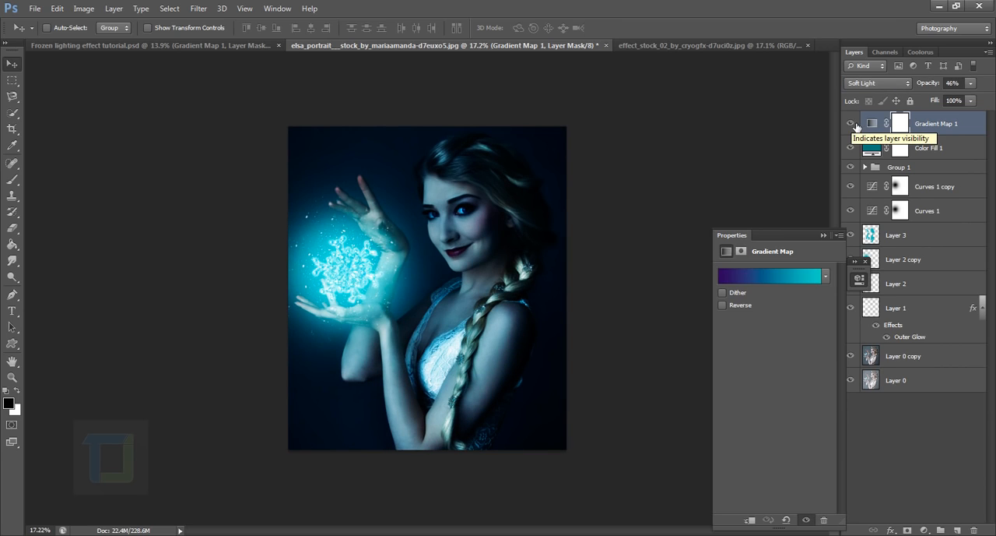
pyautogui.click(856, 125)
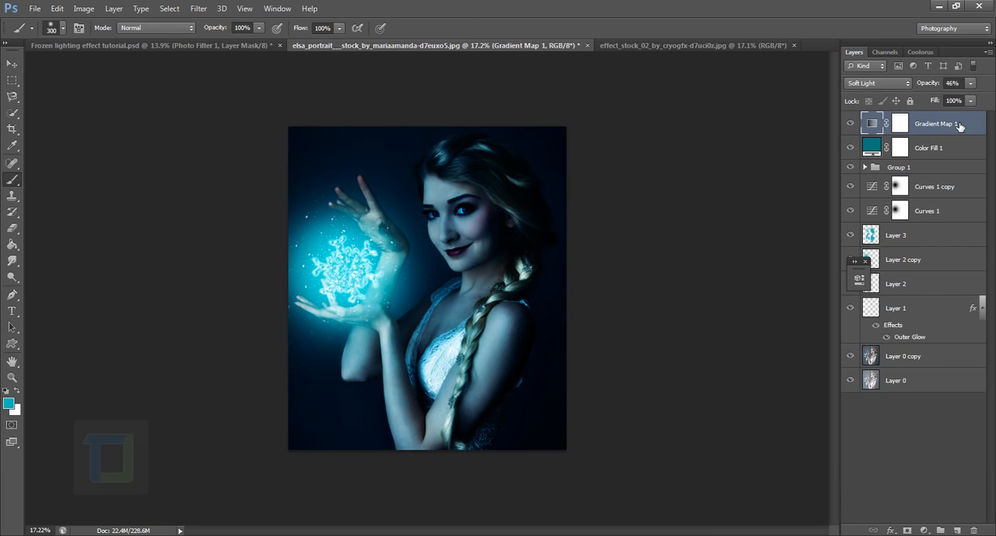
# Add a Brightness/Contrast adjustment layer above Gradient Map 1, set its brightness to 28 and invert its mask to black
pyautogui.click(926, 532)
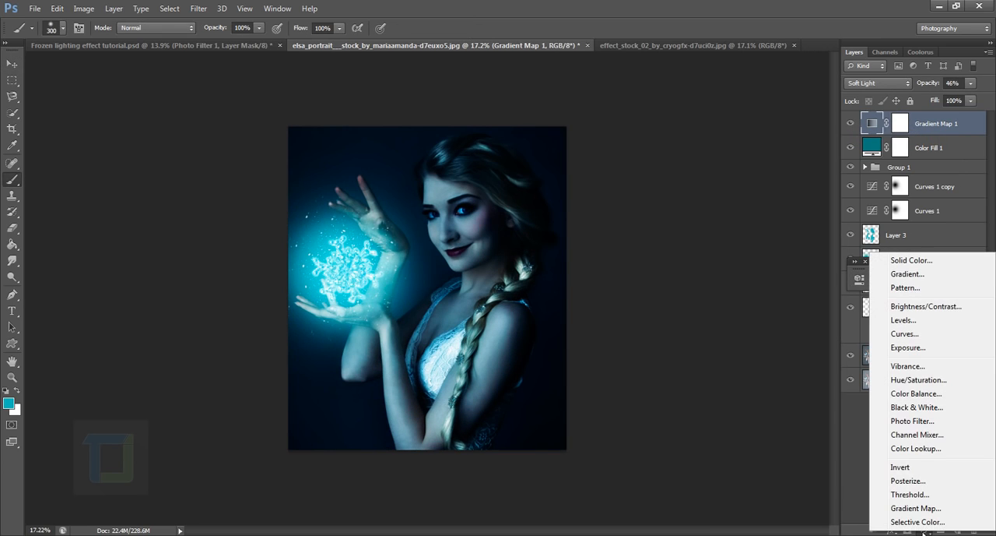
pyautogui.click(896, 306)
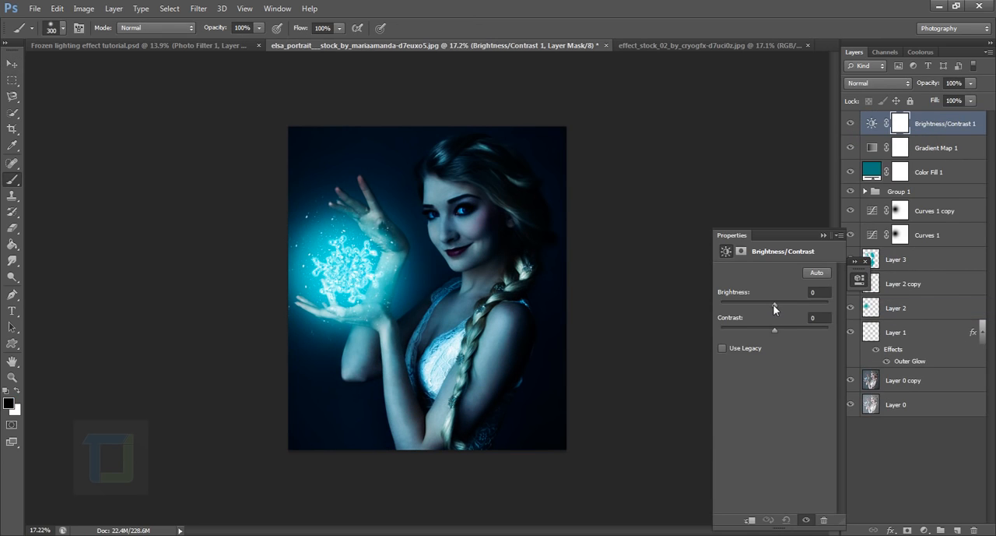
pyautogui.moveTo(781, 305); pyautogui.dragTo(789, 304)
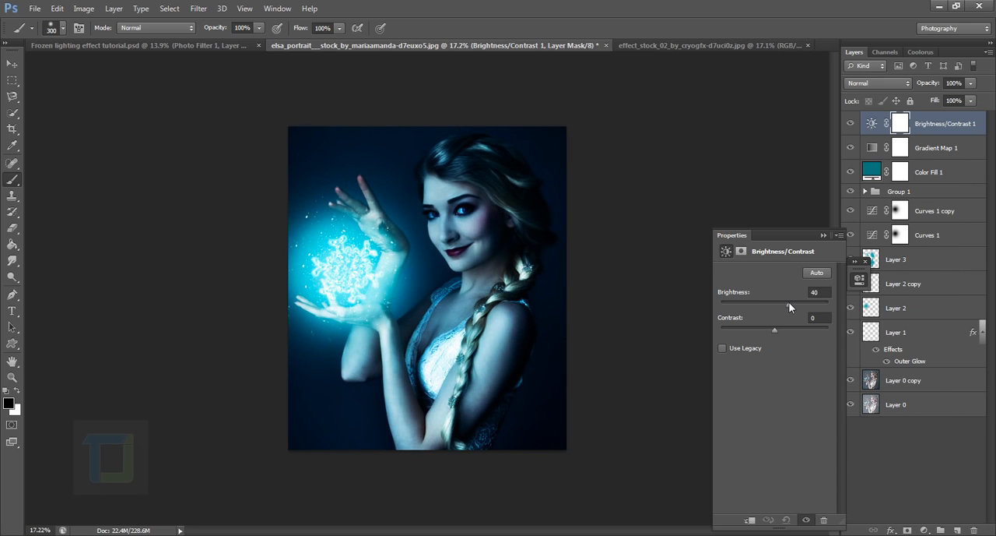
pyautogui.click(823, 234)
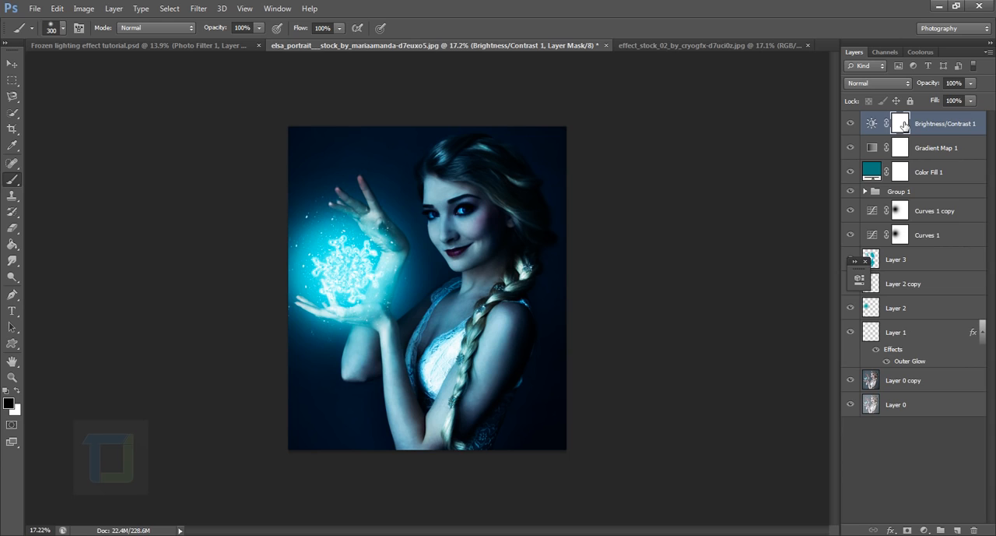
pyautogui.hotkey('ctrl', 'i')
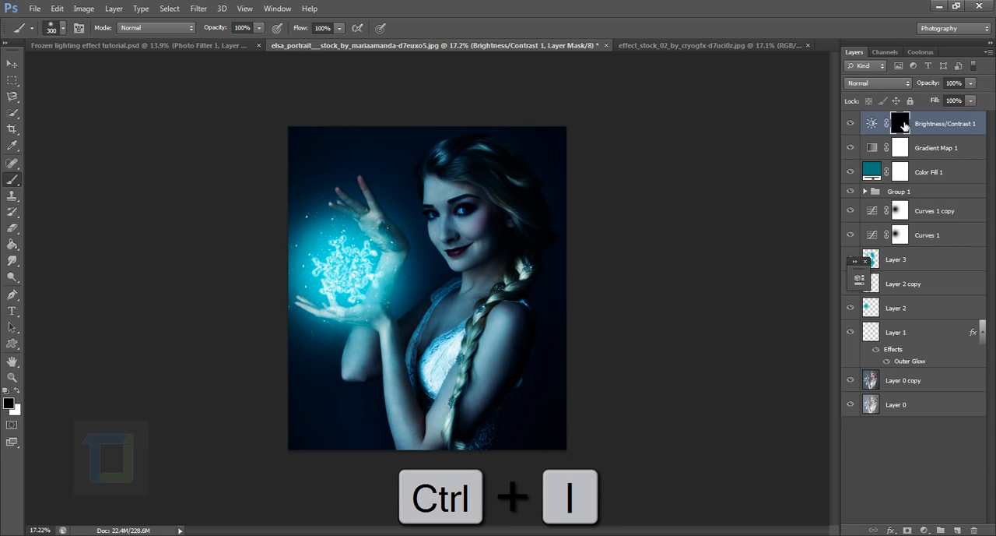
pyautogui.click(851, 123)
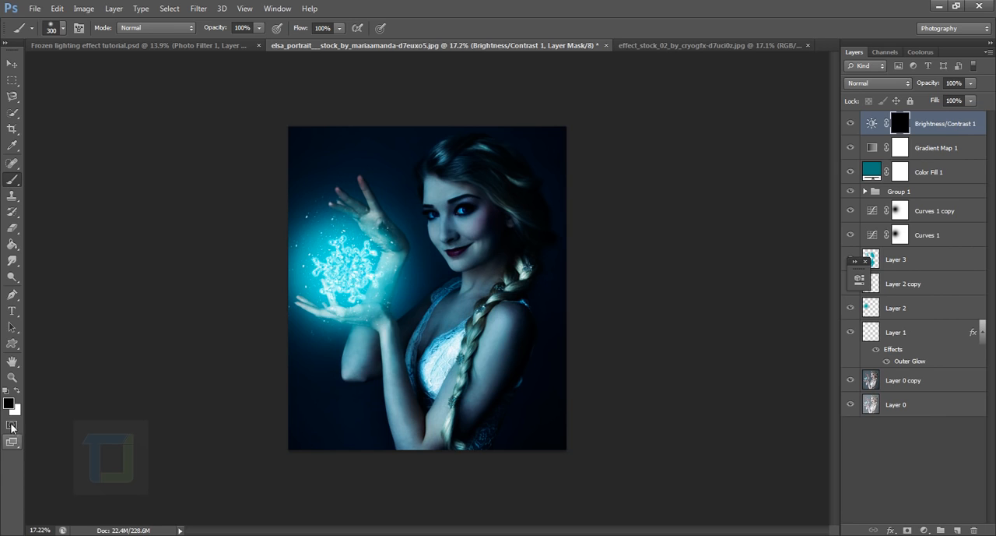
# Paint white over the glowing snowflake on the Brightness/Contrast 1 mask with a 1200 px brush
pyautogui.click(16, 391)
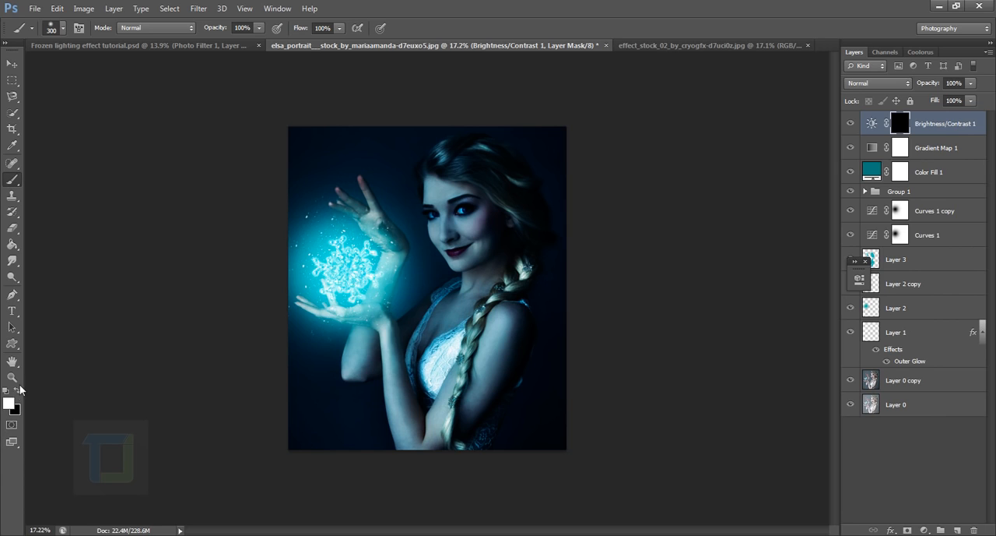
pyautogui.scroll(1, 432, 276)
pyautogui.press(']')
pyautogui.press(']')
pyautogui.press(']')
pyautogui.press(']')
pyautogui.press(']')
pyautogui.press(']')
pyautogui.press(']')
pyautogui.press(']')
pyautogui.press(']')
pyautogui.click(341, 266)
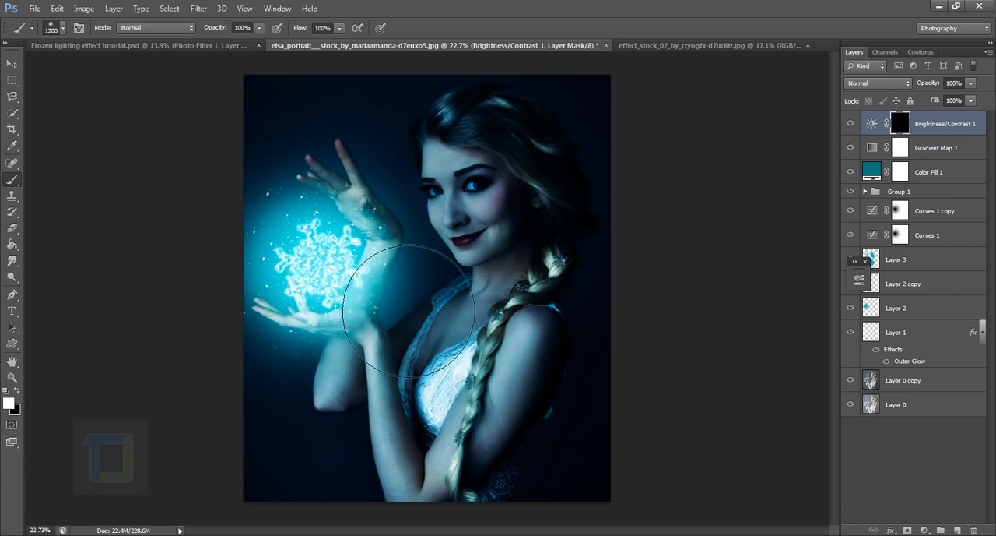
# Reduce the brush to 500 px and paint white over the woman's face on the Brightness/Contrast 1 mask
pyautogui.scroll(-1, 370, 314)
pyautogui.press('[')
pyautogui.press('[')
pyautogui.press('[')
pyautogui.press('[')
pyautogui.press('[')
pyautogui.press('[')
pyautogui.press('[')
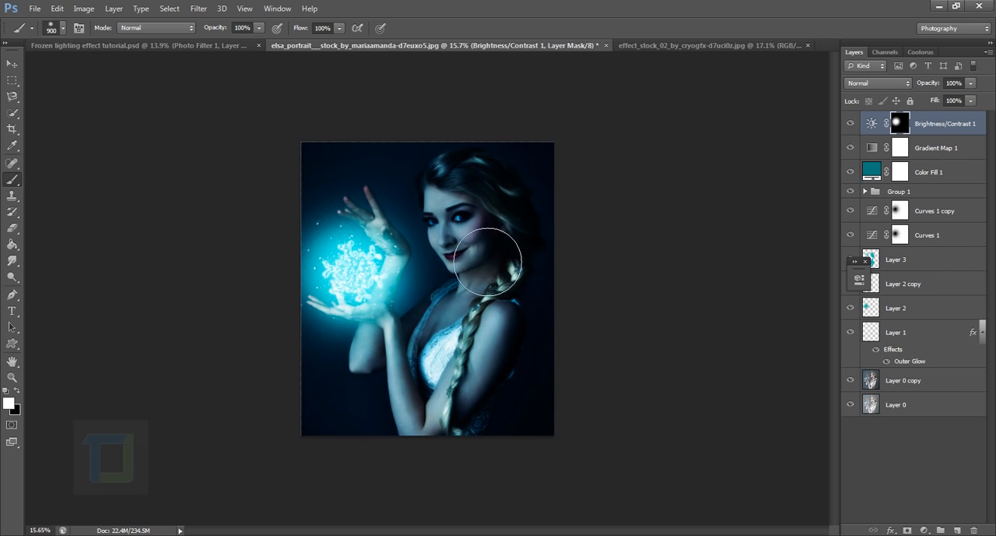
pyautogui.scroll(1, 465, 202)
pyautogui.click(465, 203)
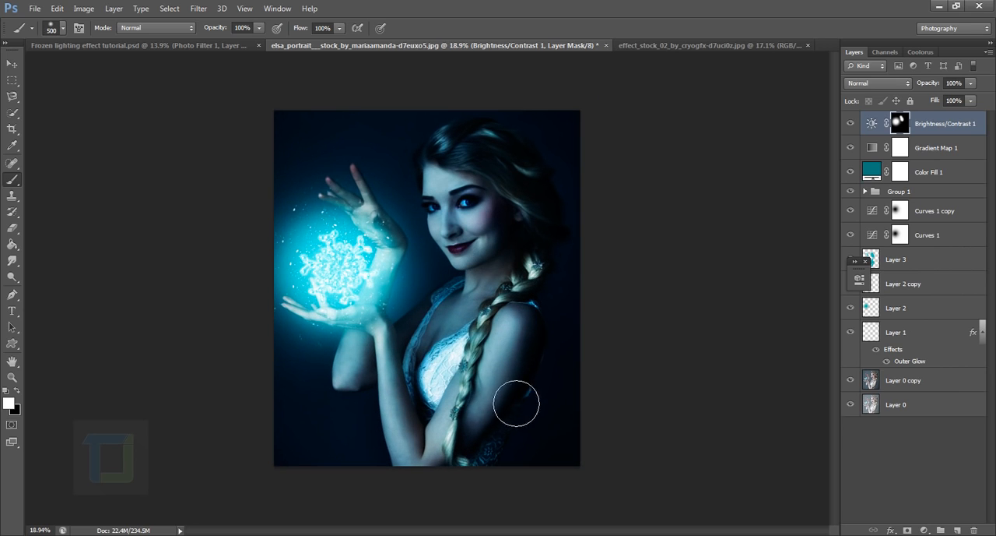
# Paint white over the woman's arms on the mask with 200 to 250 px brushes and compare the image with and without the brightening
pyautogui.press('[')
pyautogui.press('[')
pyautogui.press('[')
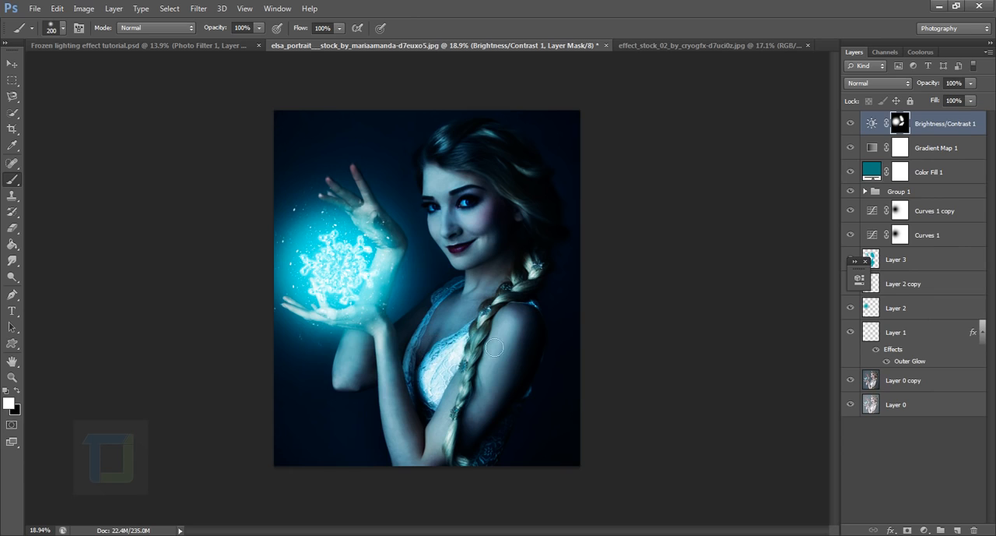
pyautogui.moveTo(473, 438)
pyautogui.mouseDown()
pyautogui.moveTo(514, 377)
pyautogui.moveTo(487, 393)
pyautogui.moveTo(426, 467)
pyautogui.mouseUp()
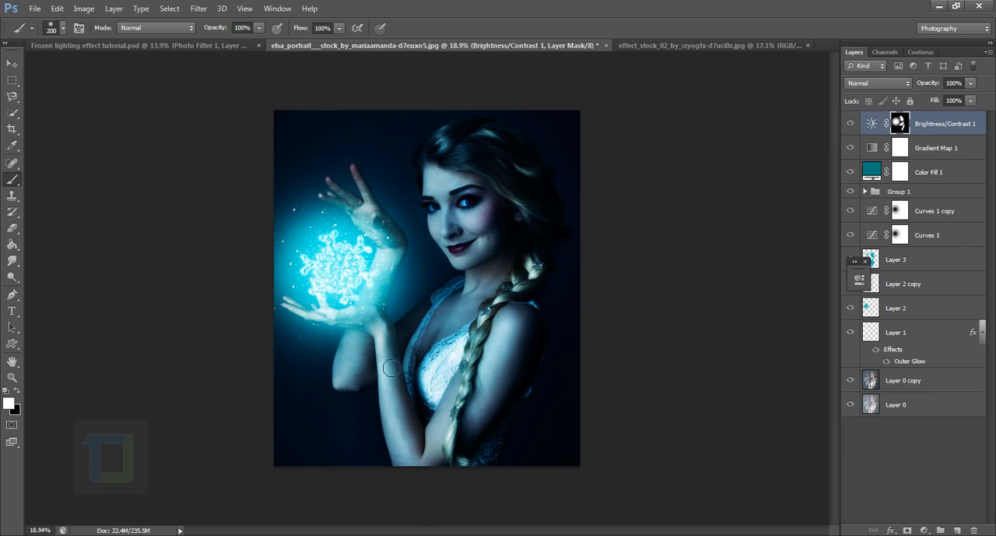
pyautogui.press(']')
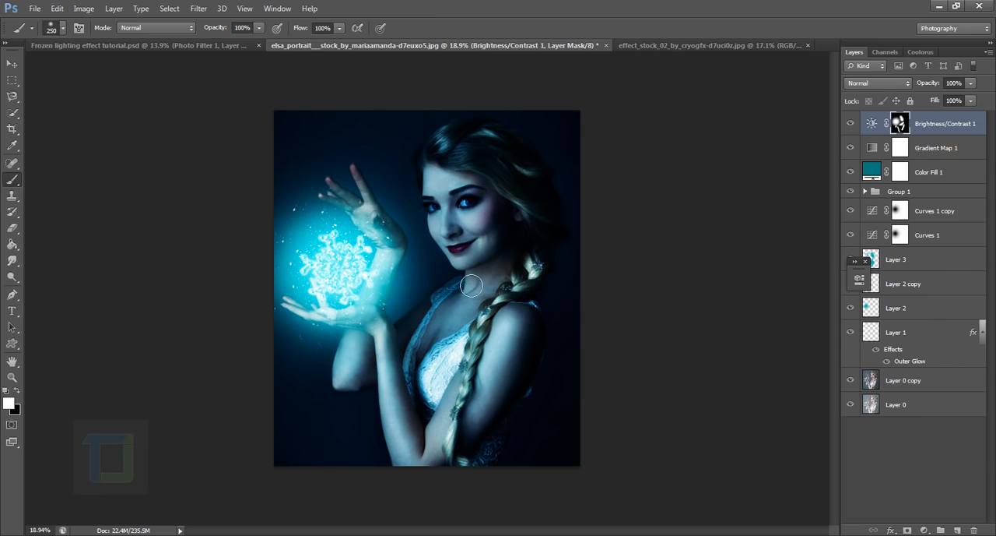
pyautogui.press(']')
pyautogui.press('[')
pyautogui.click(850, 123)
pyautogui.scroll(-3, 676, 148)
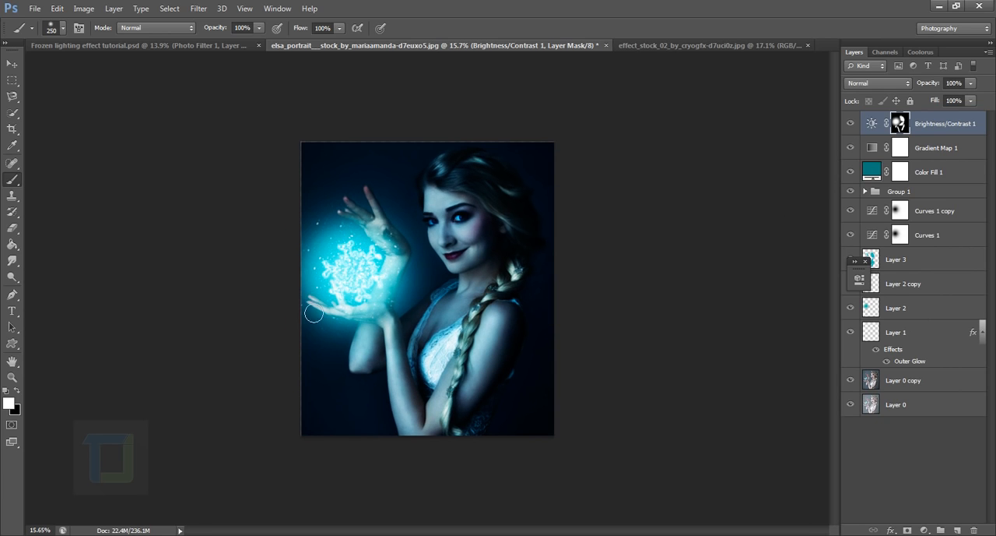
# Paint black over the snowflake on the Brightness/Contrast 1 mask with a 1000 px brush and compare the image with and without the layer
pyautogui.press('x')
pyautogui.press(']')
pyautogui.press(']')
pyautogui.press(']')
pyautogui.press(']')
pyautogui.press(']')
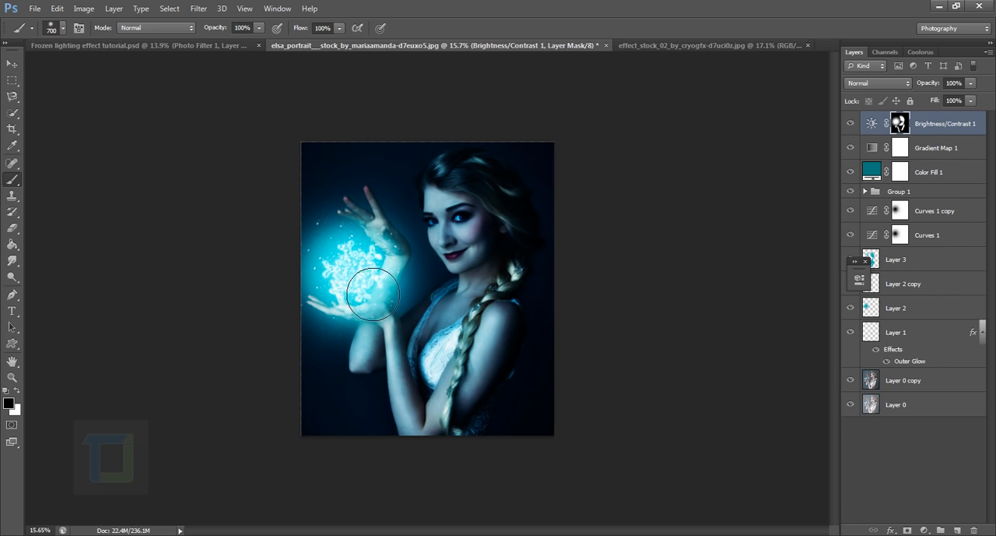
pyautogui.press(']')
pyautogui.press(']')
pyautogui.press(']')
pyautogui.click(354, 272)
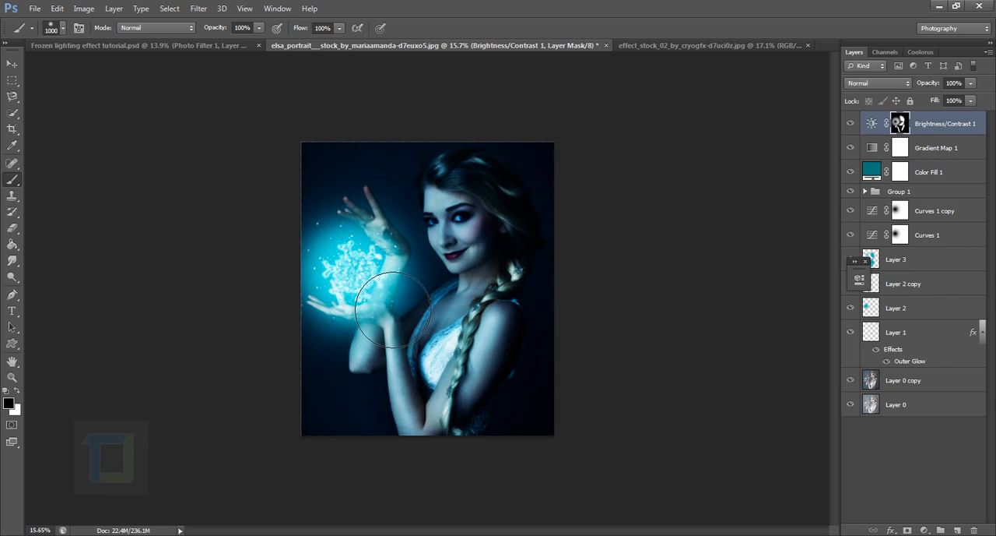
pyautogui.scroll(-3, 531, 341)
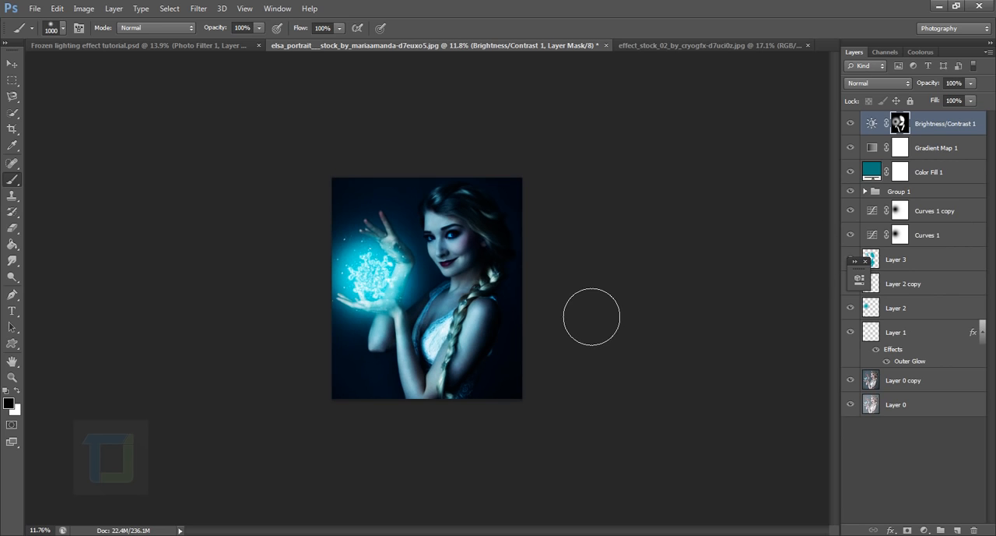
pyautogui.scroll(2, 589, 316)
pyautogui.click(854, 123)
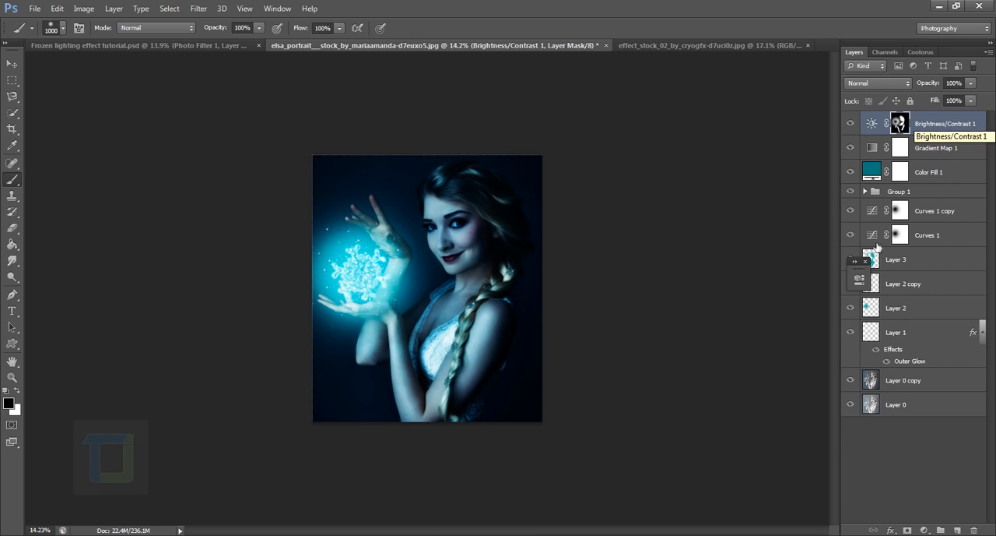
# Add a Photo Filter adjustment layer using Cooling Filter (82) at 7% density and compare the image with and without it
pyautogui.click(924, 529)
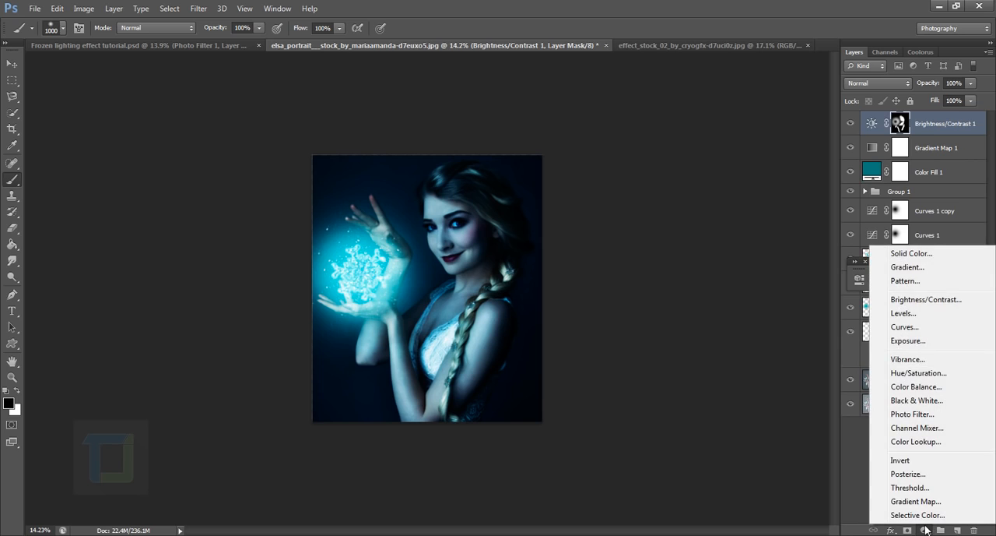
pyautogui.click(913, 413)
pyautogui.click(765, 273)
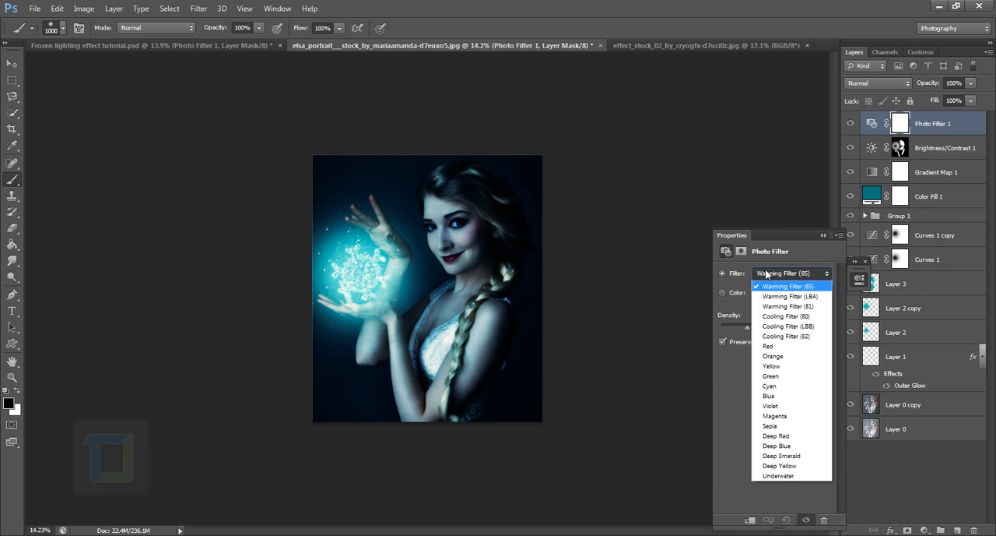
pyautogui.click(798, 337)
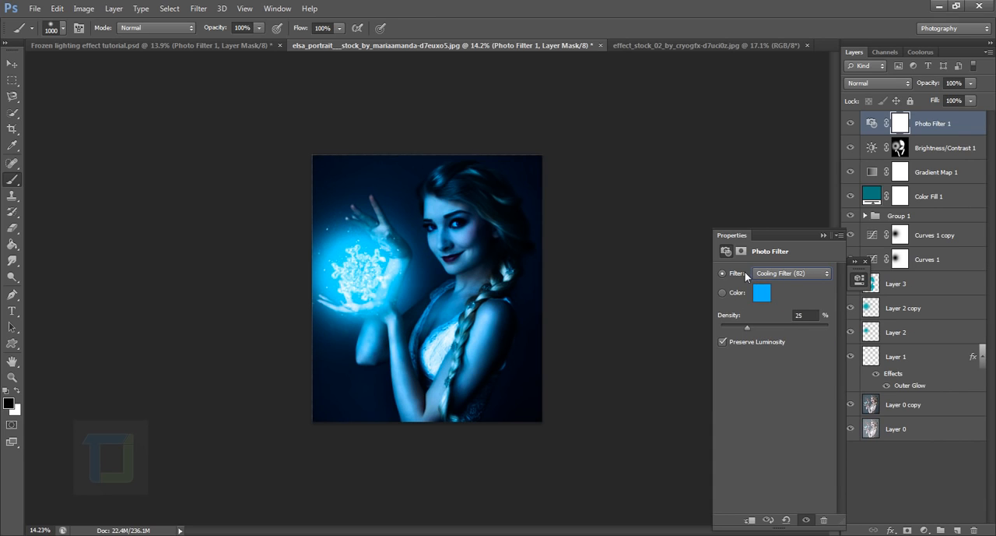
pyautogui.moveTo(746, 327); pyautogui.dragTo(720, 327)
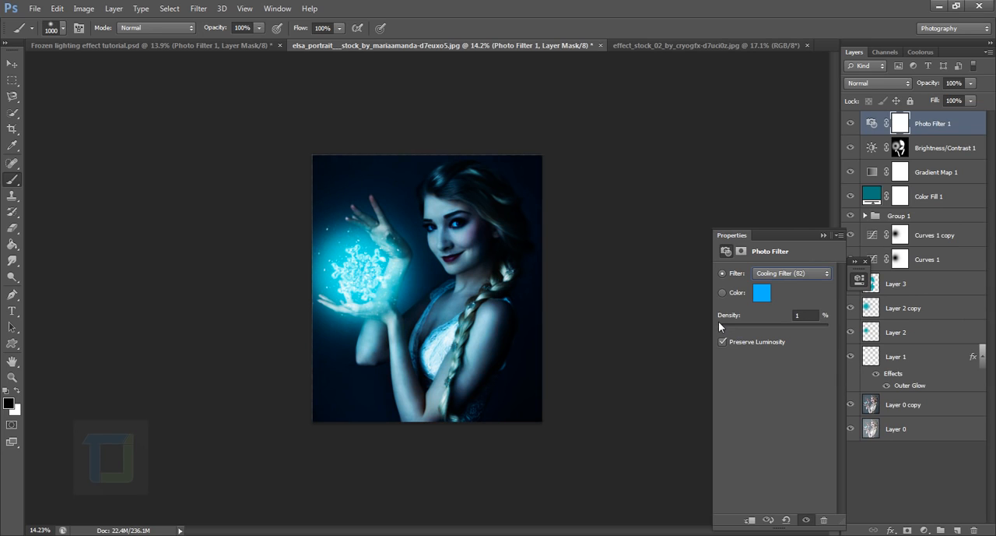
pyautogui.click(851, 124)
pyautogui.click(850, 124)
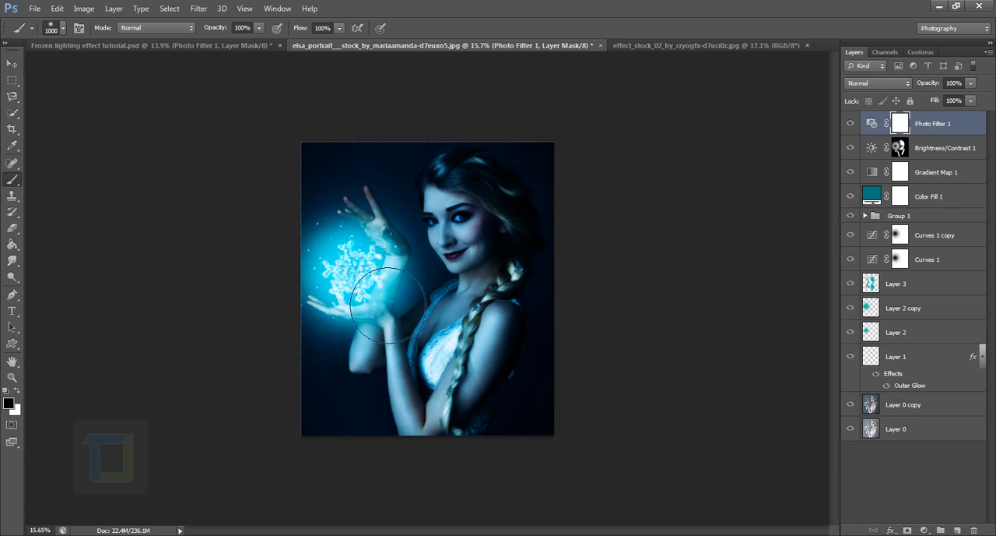
# Lower the opacity of Layer 2 copy to 71% and compare the glow with and without it
pyautogui.click(917, 312)
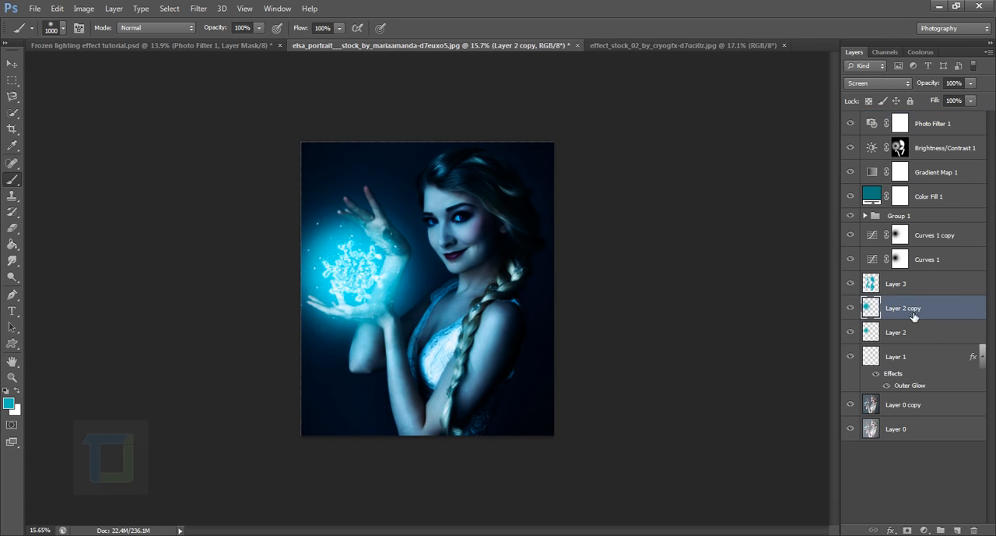
pyautogui.click(852, 309)
pyautogui.click(852, 309)
pyautogui.moveTo(937, 88); pyautogui.dragTo(924, 87)
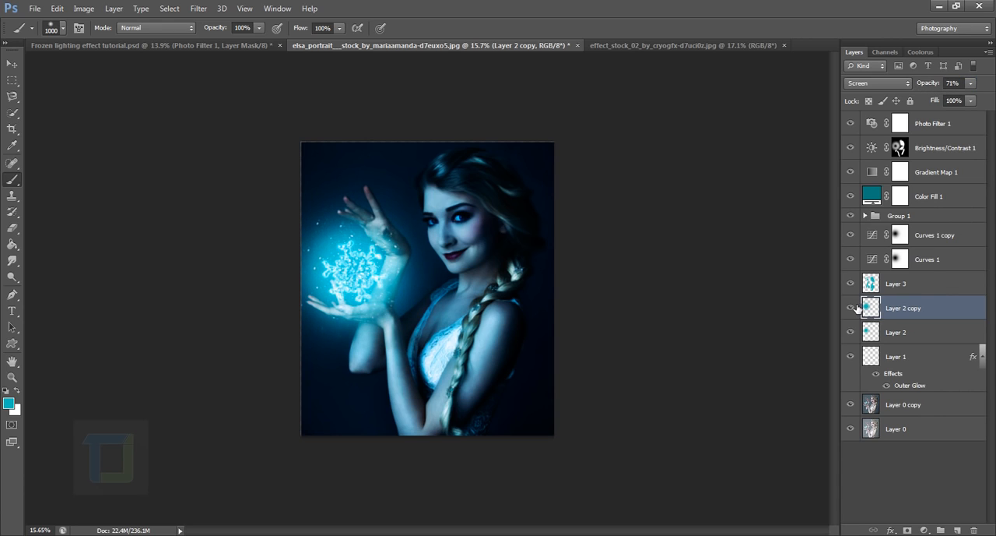
pyautogui.click(853, 308)
pyautogui.click(853, 309)
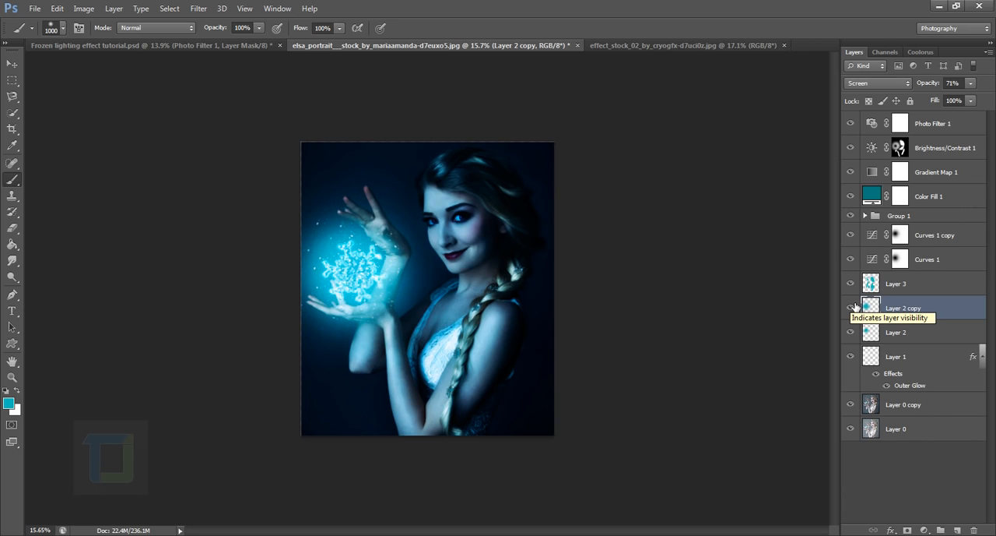
# Select Layer 3, Layer 2 copy, Layer 2 and Group 1 together and move them slightly right between the hands
pyautogui.click(922, 283)
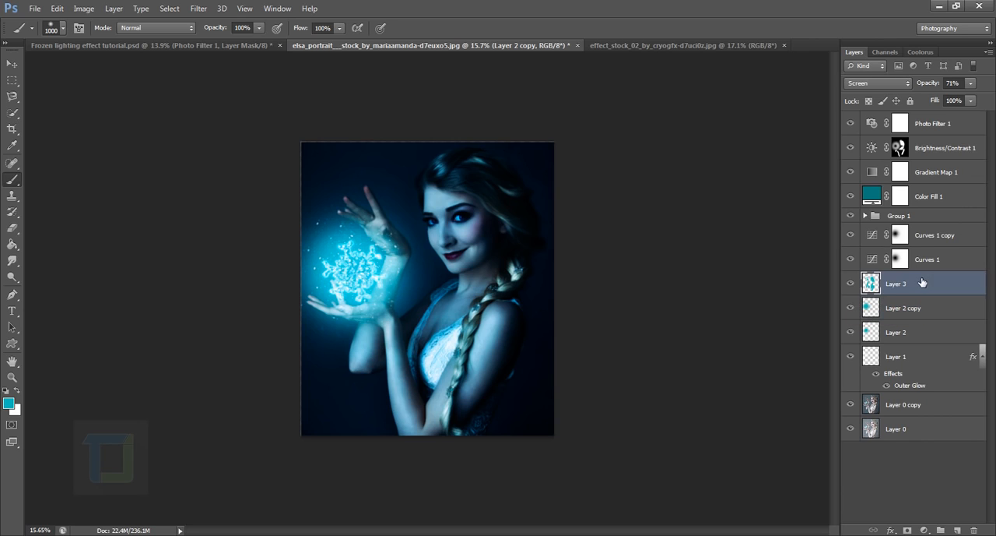
pyautogui.keyDown('shift'); pyautogui.click(946, 313); pyautogui.keyUp('shift')
pyautogui.keyDown('shift'); pyautogui.click(944, 331); pyautogui.keyUp('shift')
pyautogui.keyDown('ctrl'); pyautogui.click(934, 217); pyautogui.keyUp('ctrl')
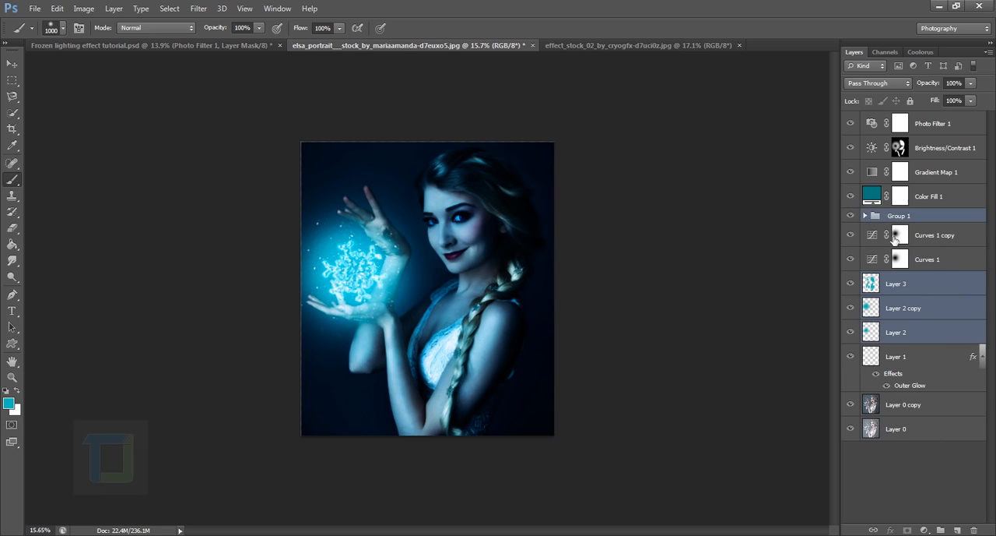
pyautogui.click(12, 63)
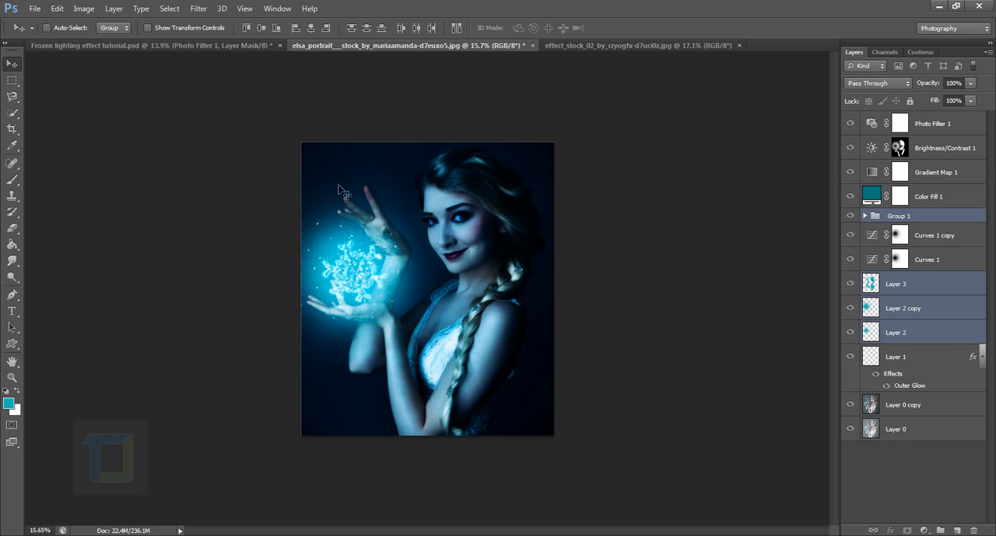
pyautogui.moveTo(356, 276); pyautogui.dragTo(370, 281)
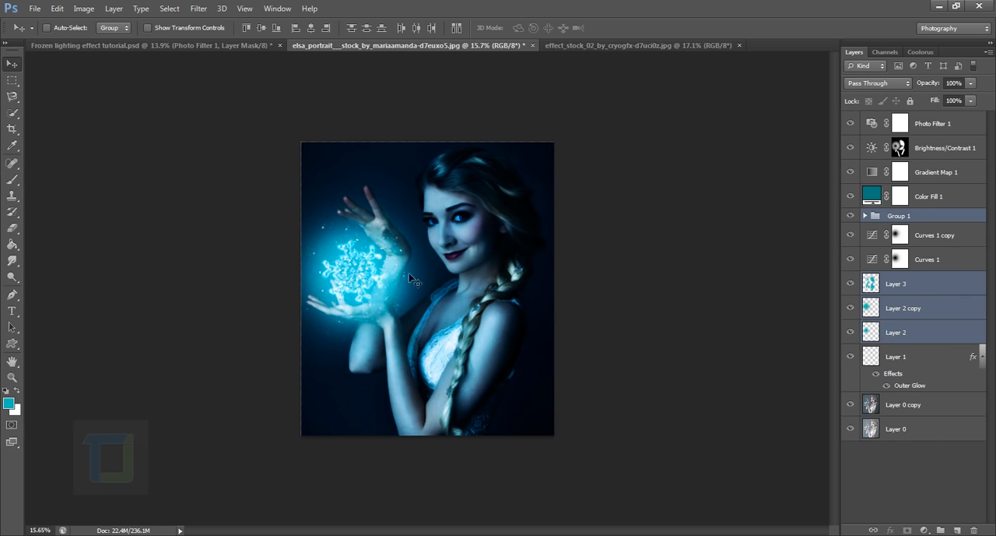